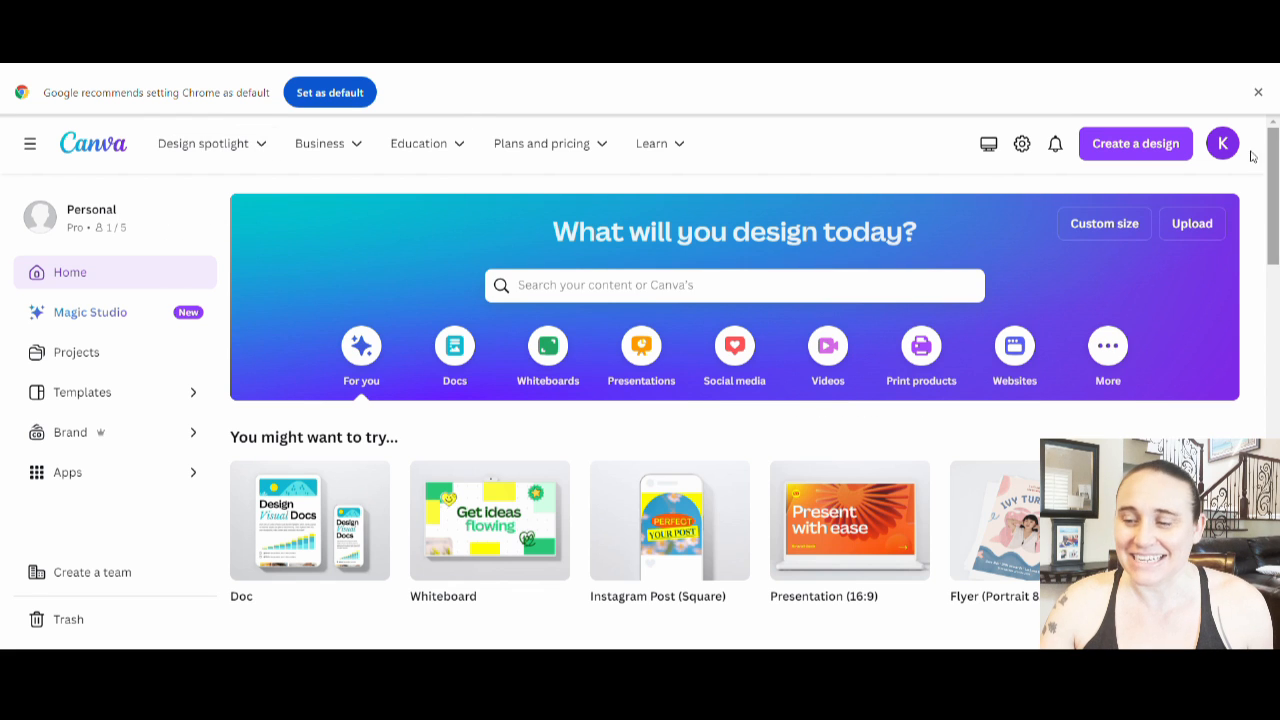
# Create a new blank design at the custom size 4500 × 5400 px
pyautogui.click(1096, 232)
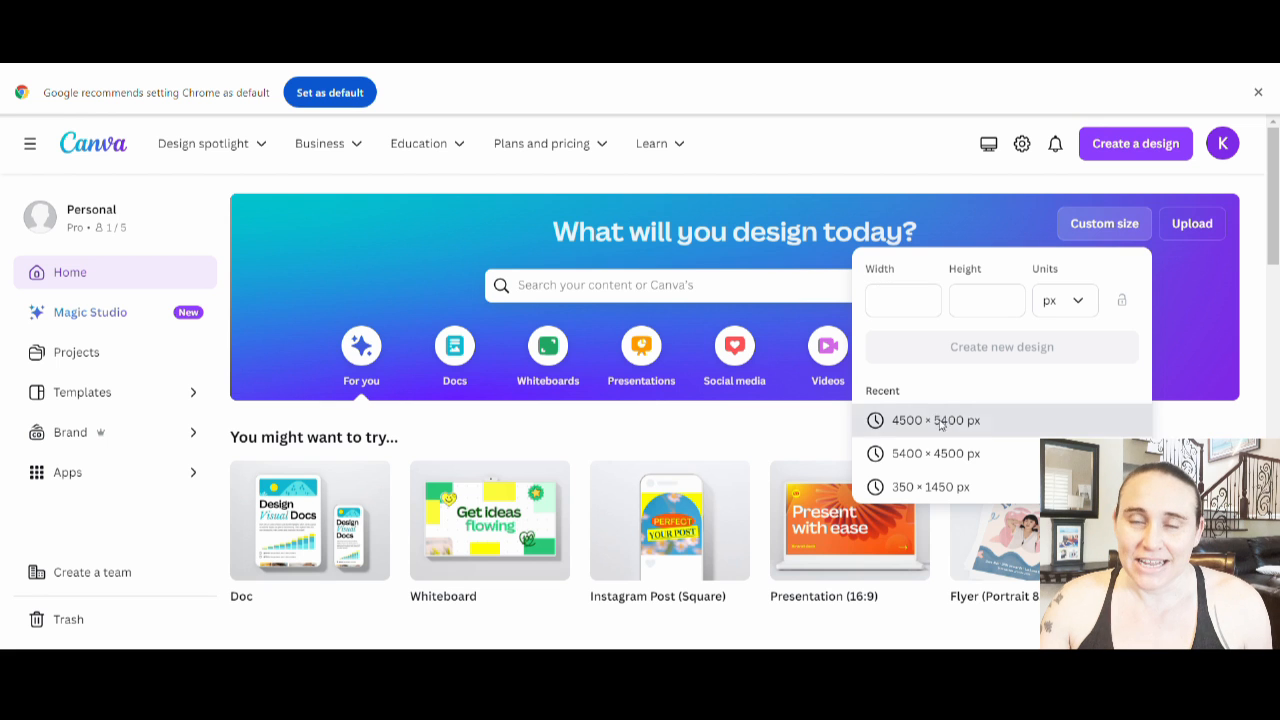
pyautogui.click(936, 420)
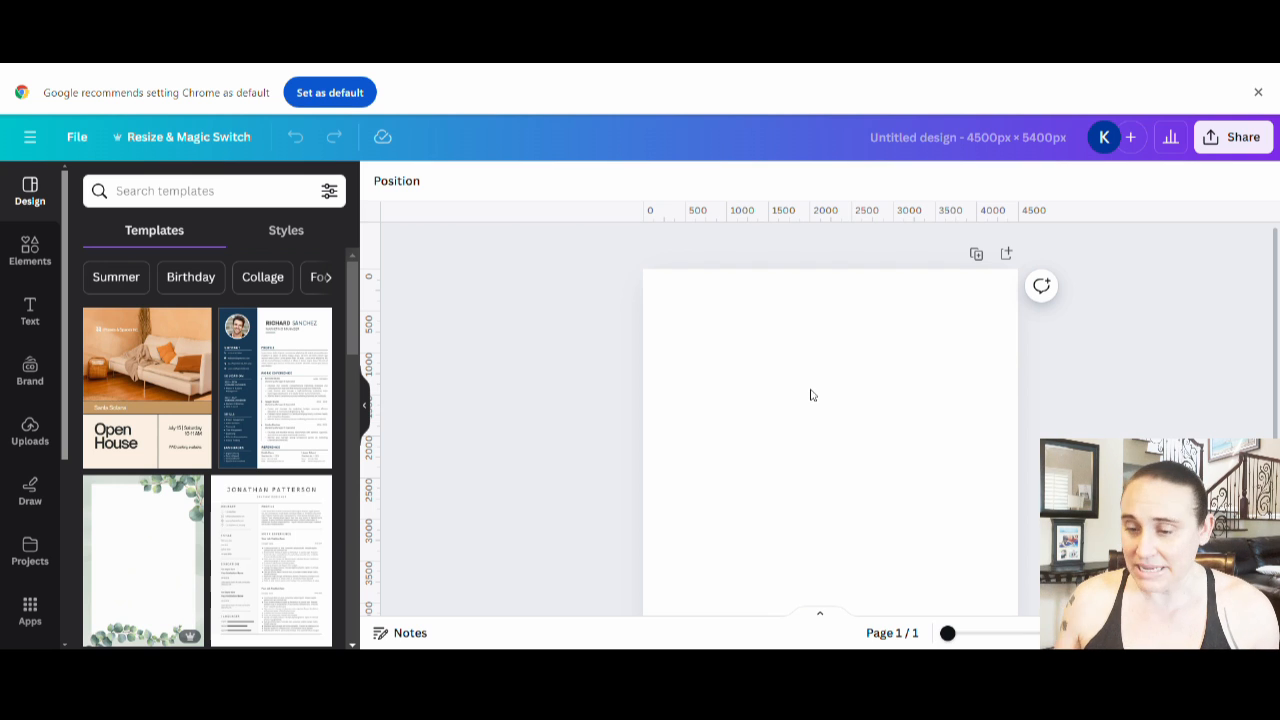
# Select the blank page and fill its background with solid black
pyautogui.click(755, 355)
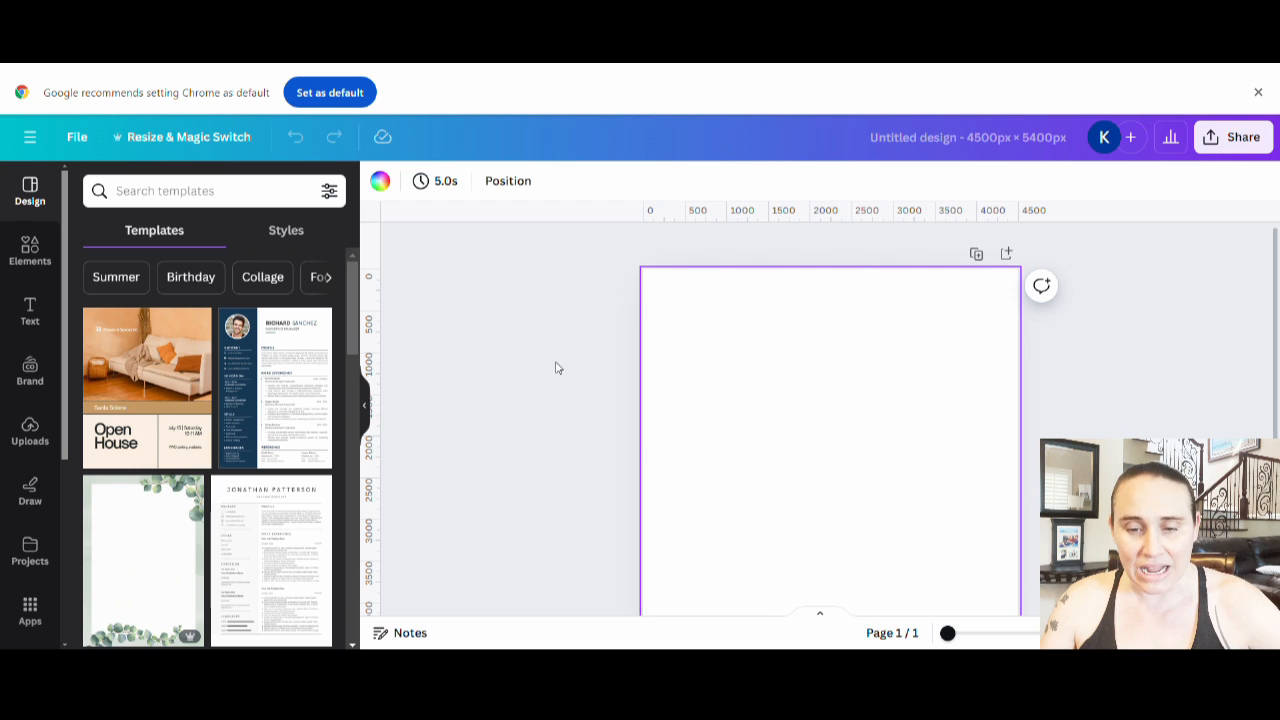
pyautogui.click(381, 182)
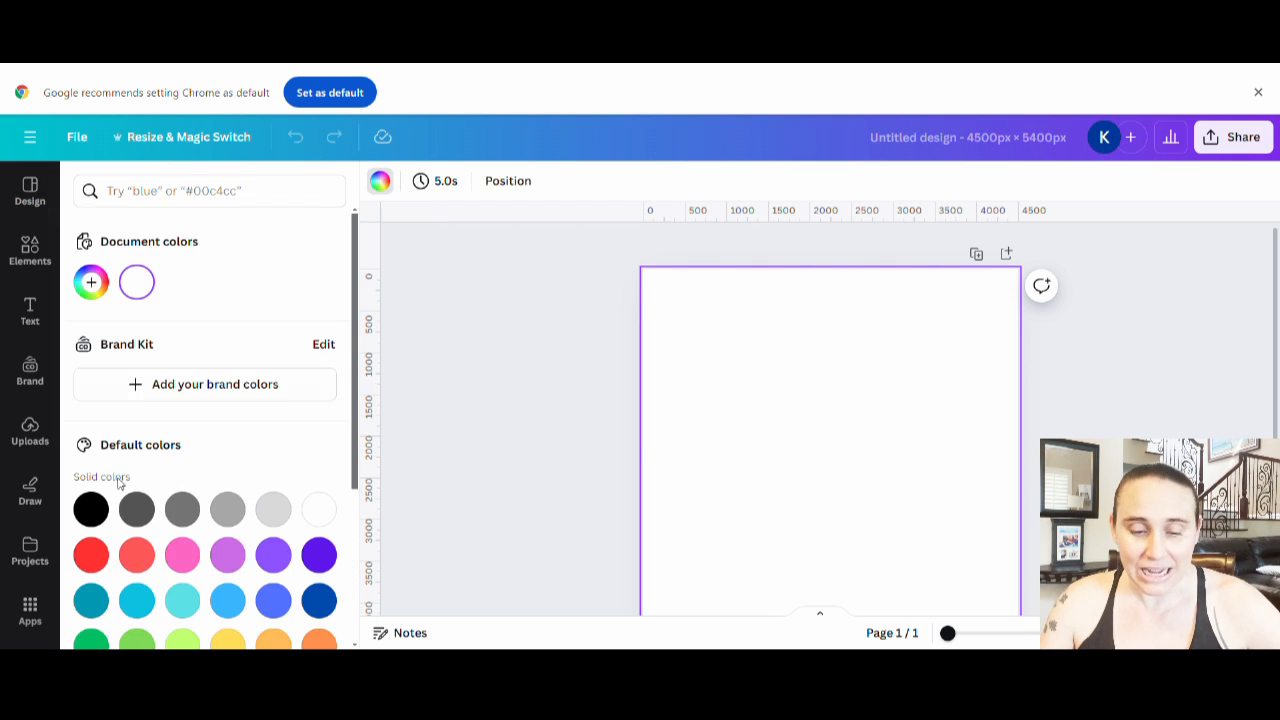
pyautogui.click(91, 510)
pyautogui.click(530, 372)
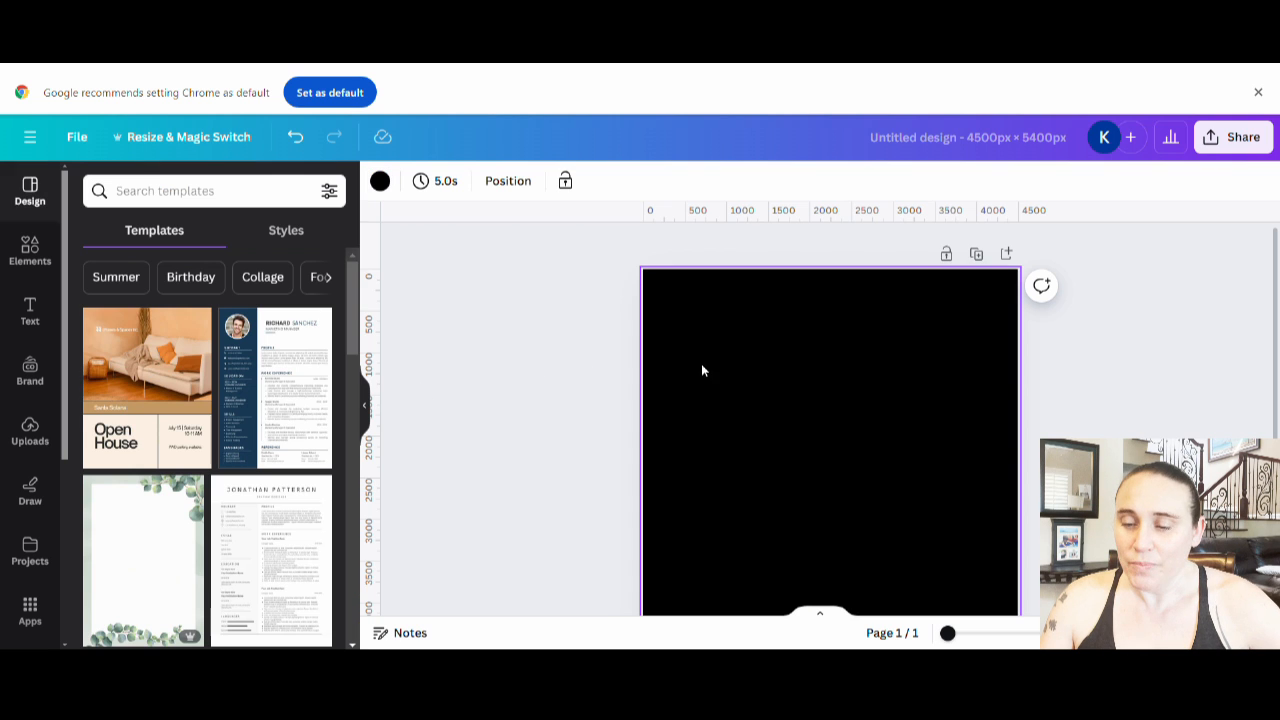
pyautogui.scroll(-1, 706, 370)
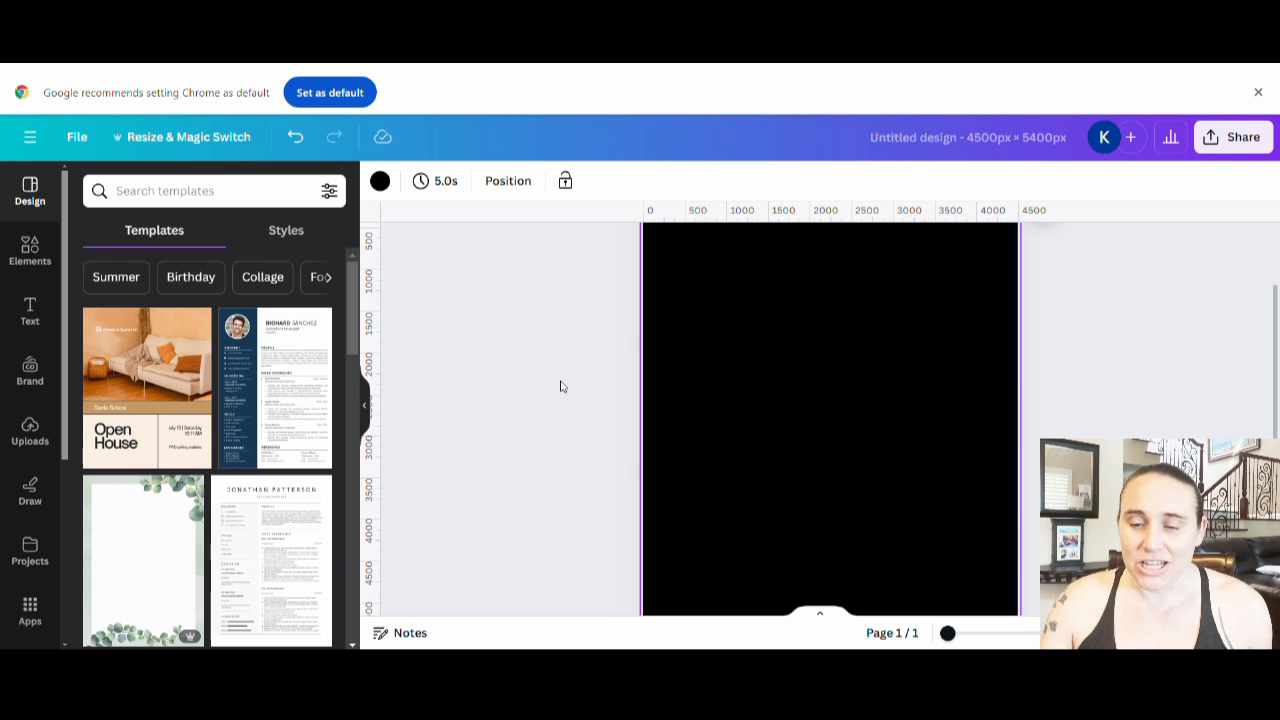
pyautogui.click(753, 430)
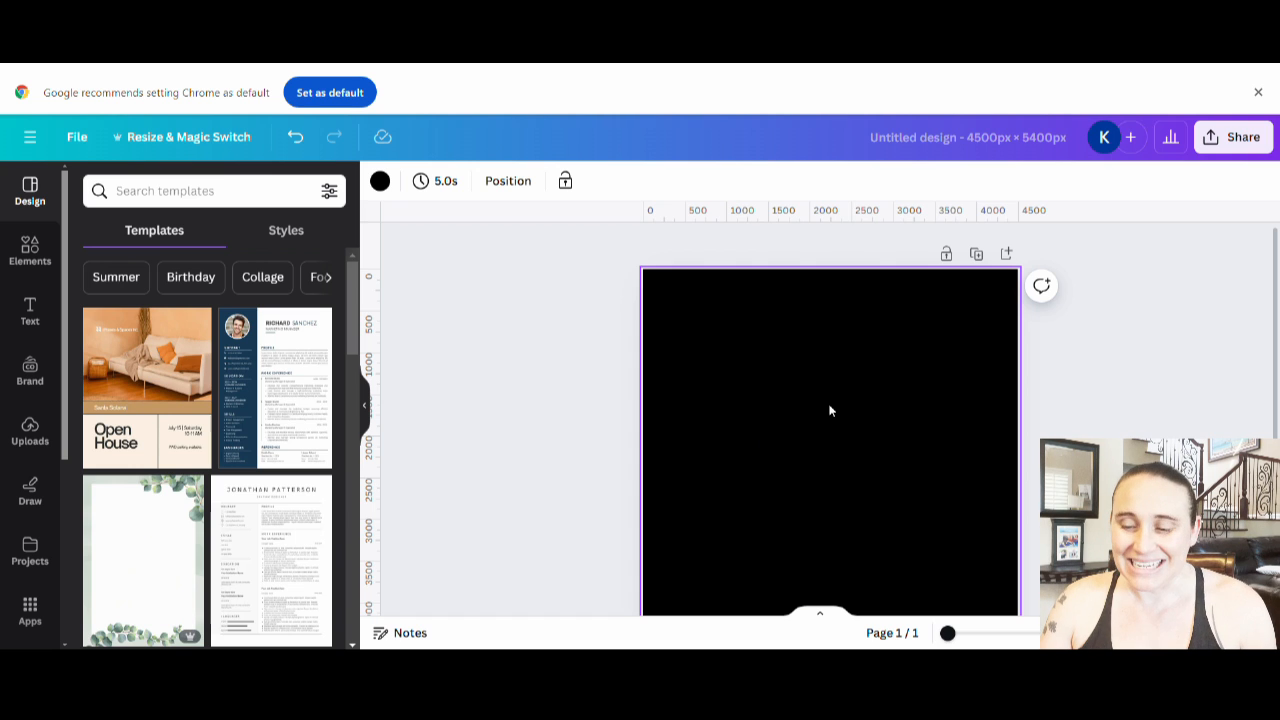
# Add a white 'AB CD' text box, enlarge it and move it toward the top of the page
pyautogui.press('t')
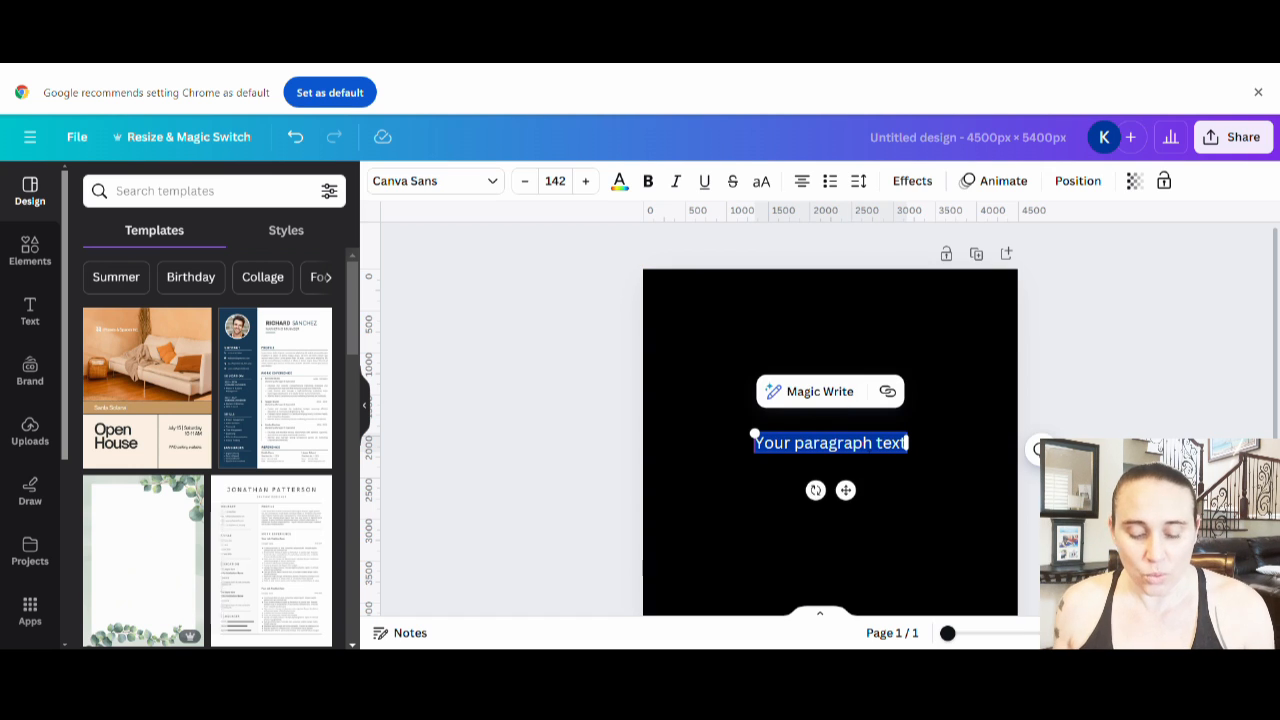
pyautogui.write('A')
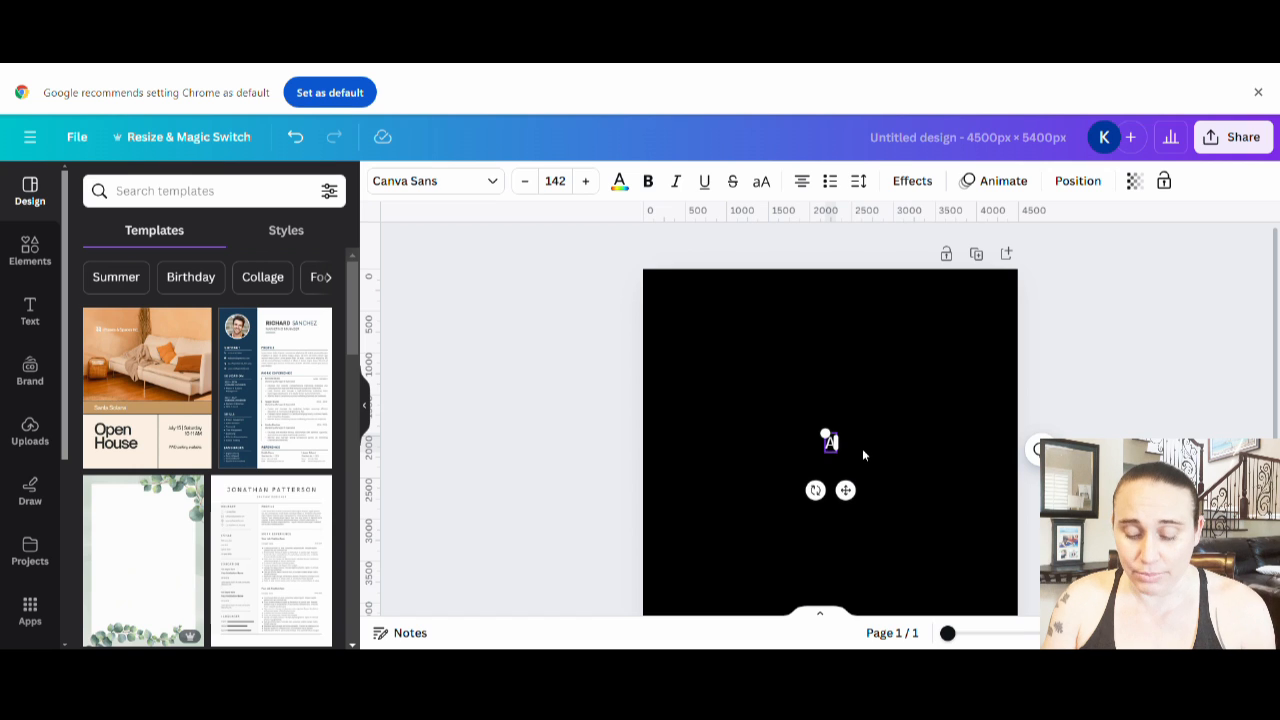
pyautogui.write('B')
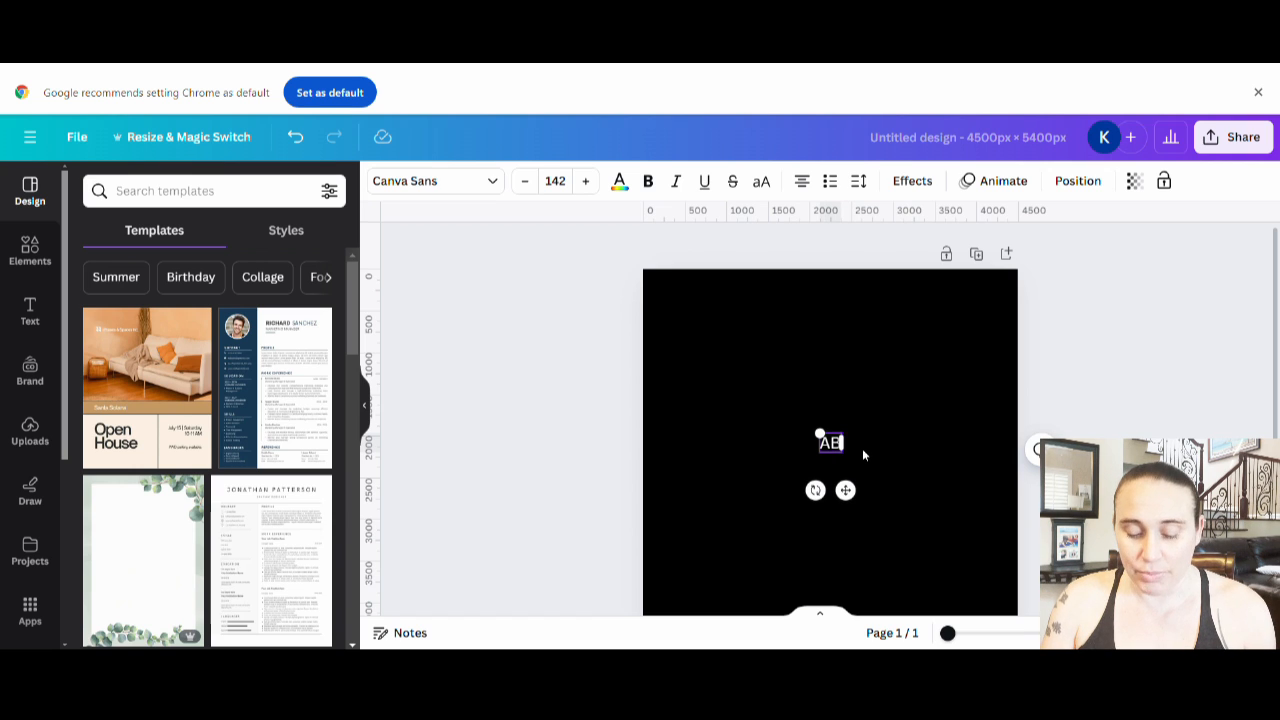
pyautogui.write(' CD')
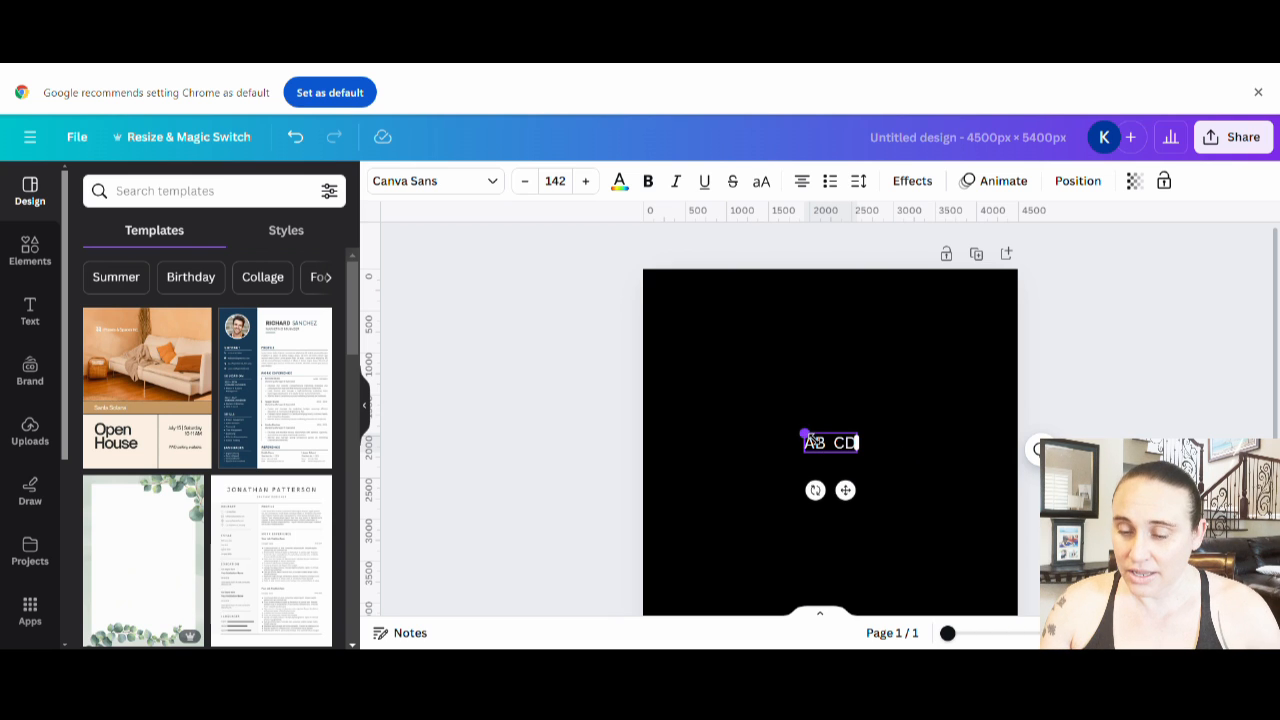
pyautogui.moveTo(804, 433); pyautogui.dragTo(672, 384)
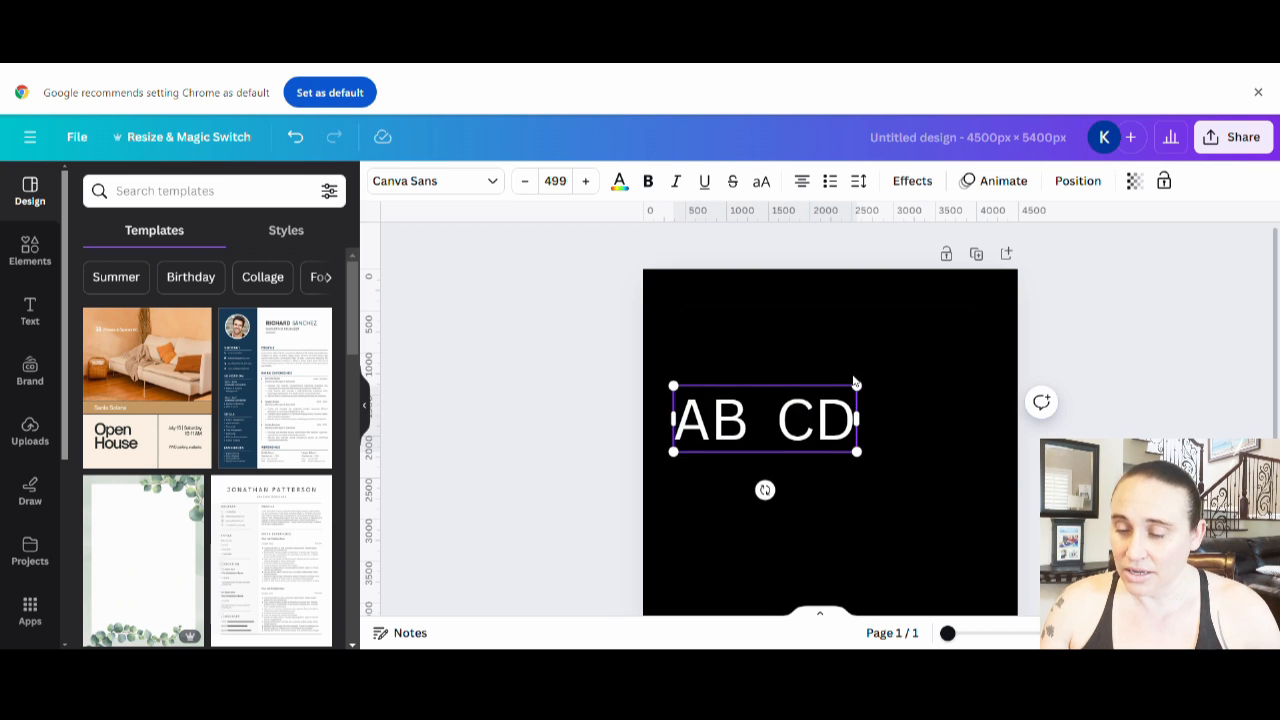
pyautogui.moveTo(857, 385); pyautogui.dragTo(978, 340)
pyautogui.click(874, 453)
pyautogui.moveTo(880, 420); pyautogui.dragTo(884, 375)
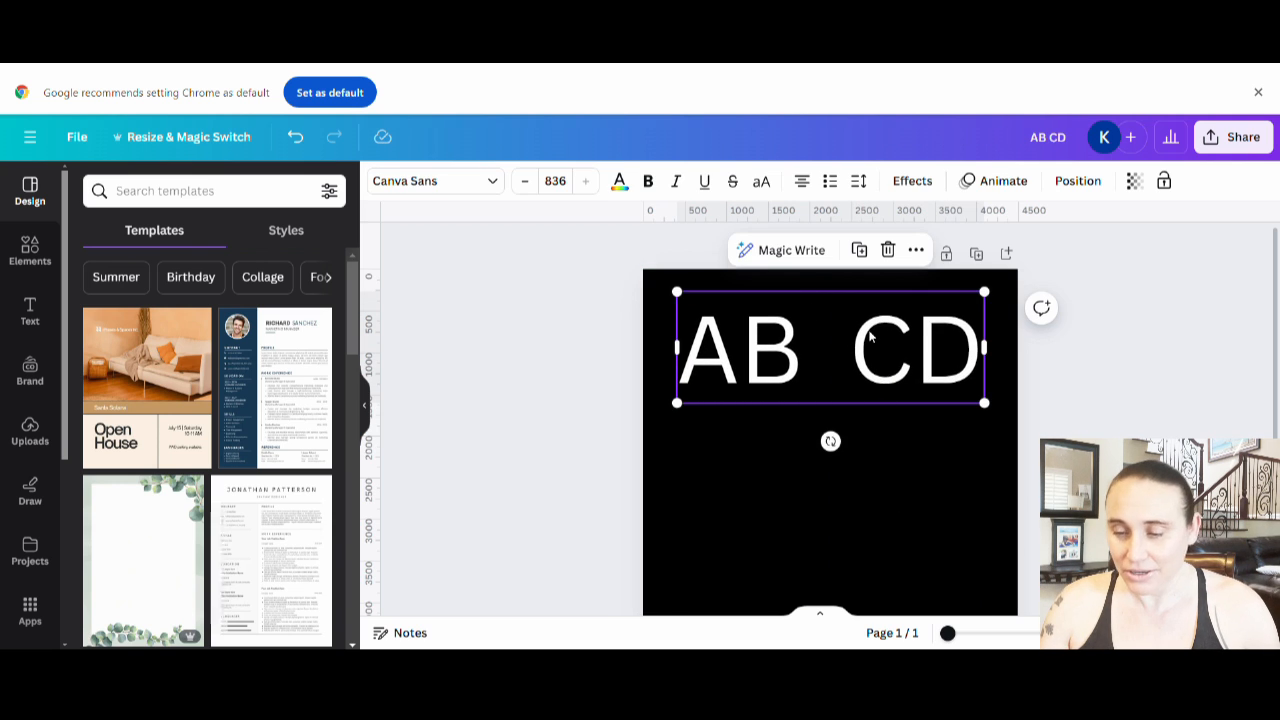
pyautogui.click(775, 524)
# Add a 'BACK TO CLASS' text box, widen it to span the title and place it below
pyautogui.press('t')
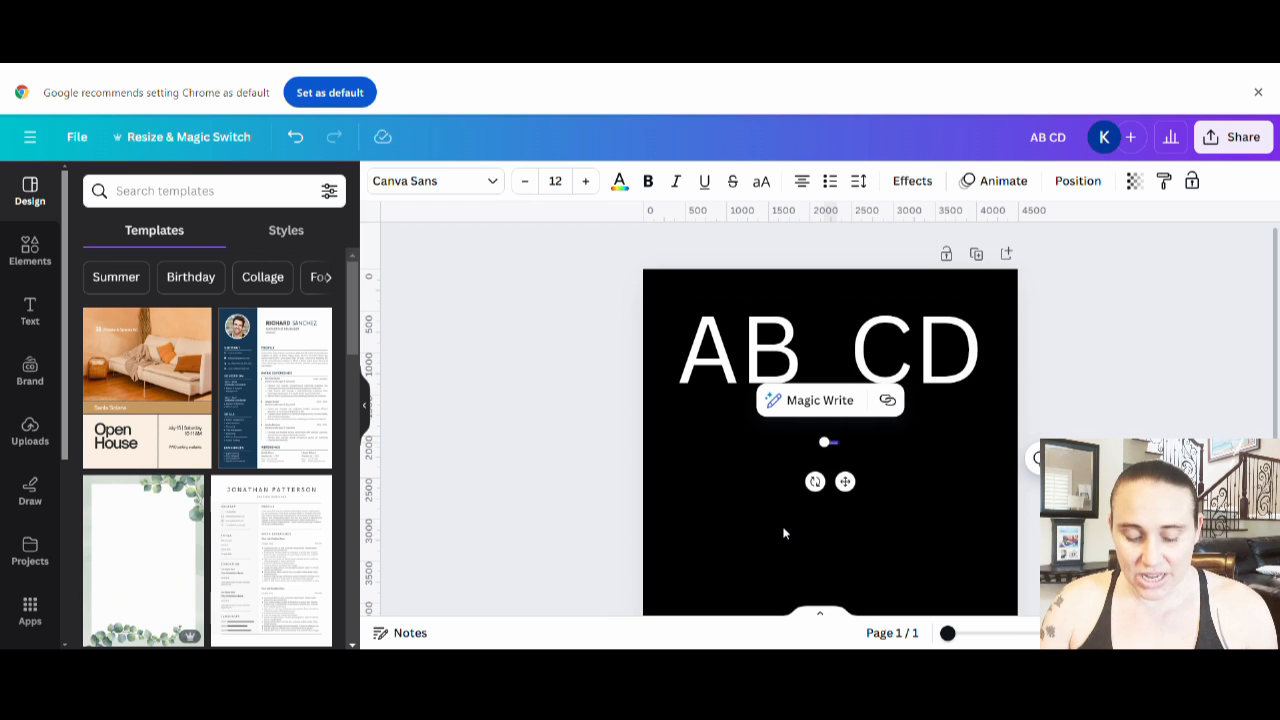
pyautogui.press('BackSpace')
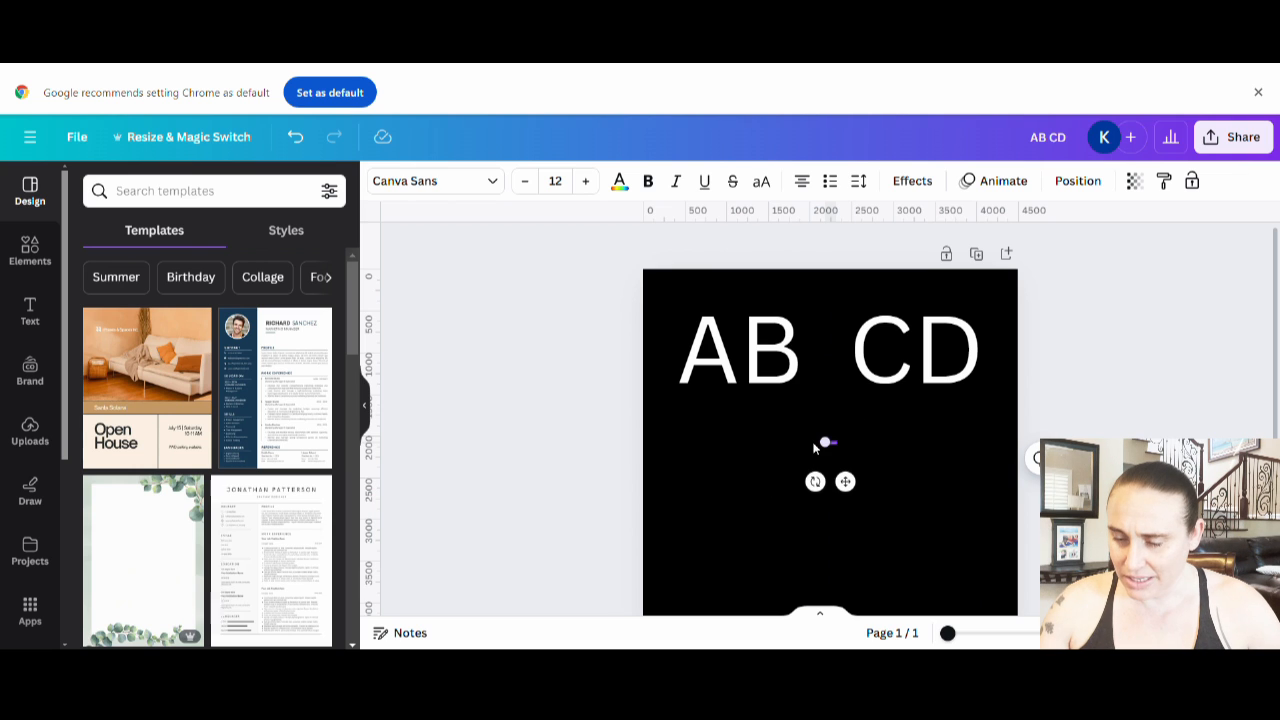
pyautogui.moveTo(822, 442); pyautogui.dragTo(682, 430)
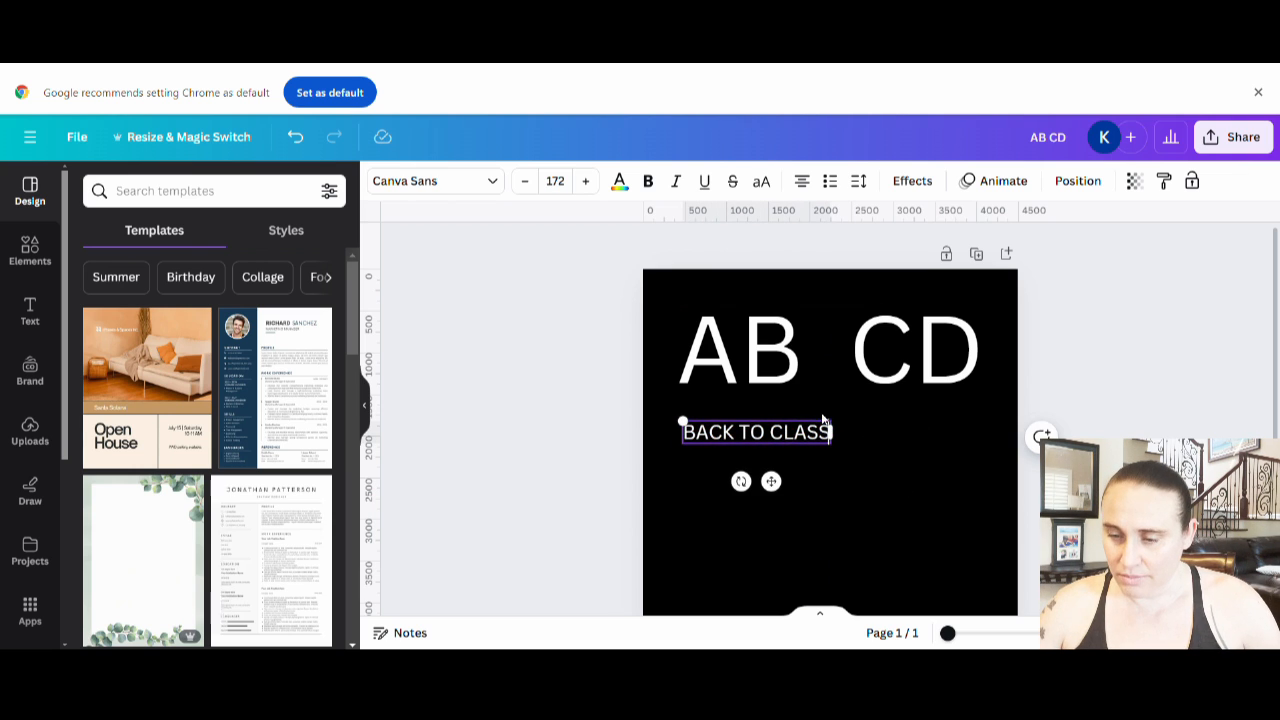
pyautogui.moveTo(831, 432); pyautogui.dragTo(980, 420)
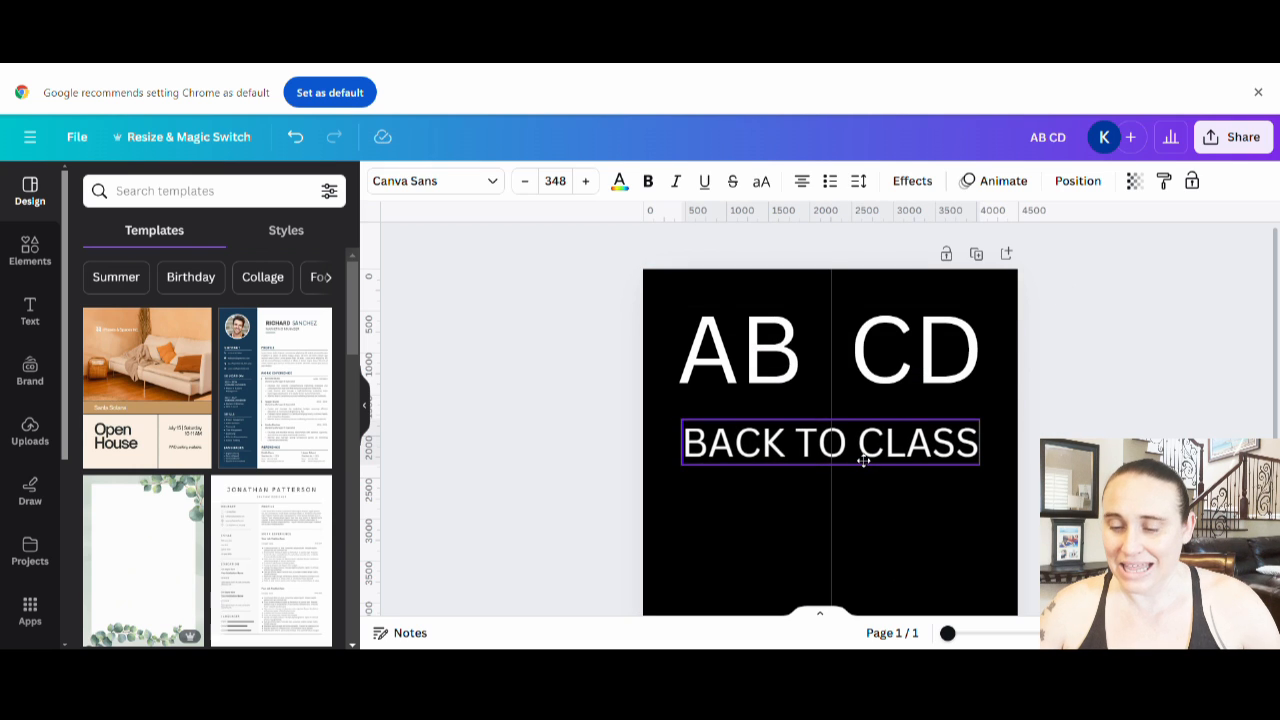
pyautogui.moveTo(860, 438); pyautogui.dragTo(863, 481)
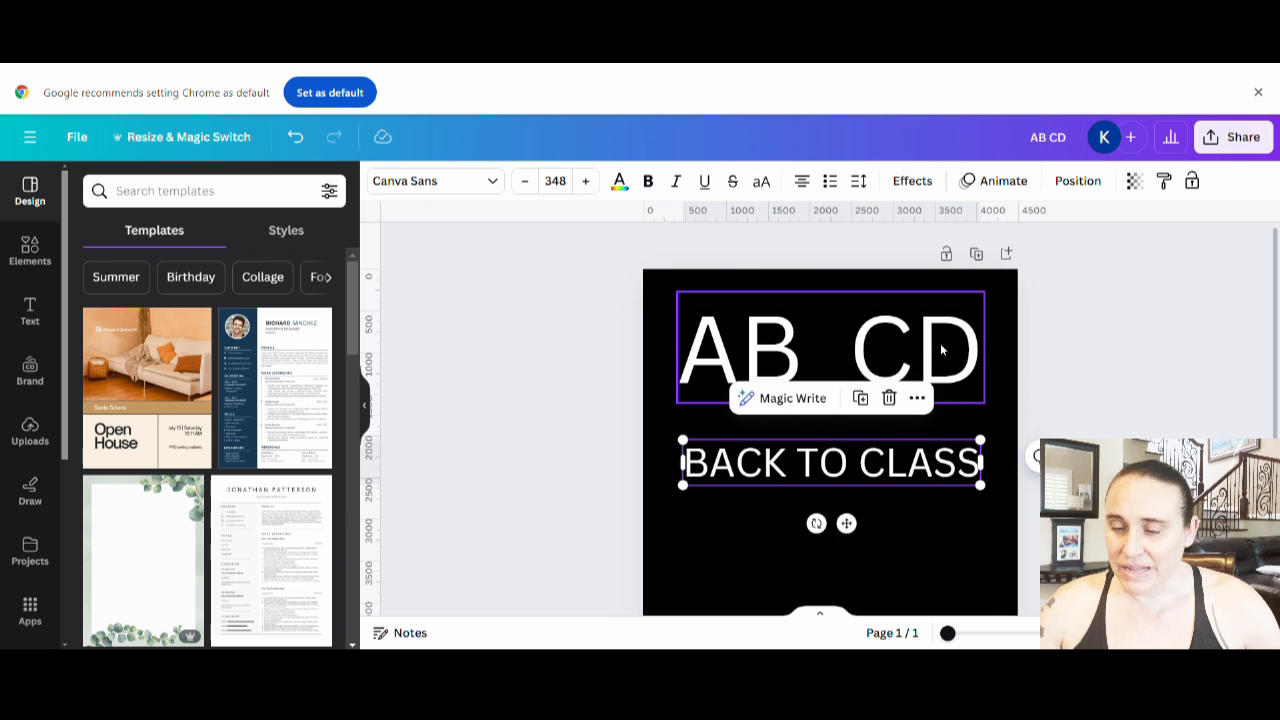
pyautogui.click(890, 555)
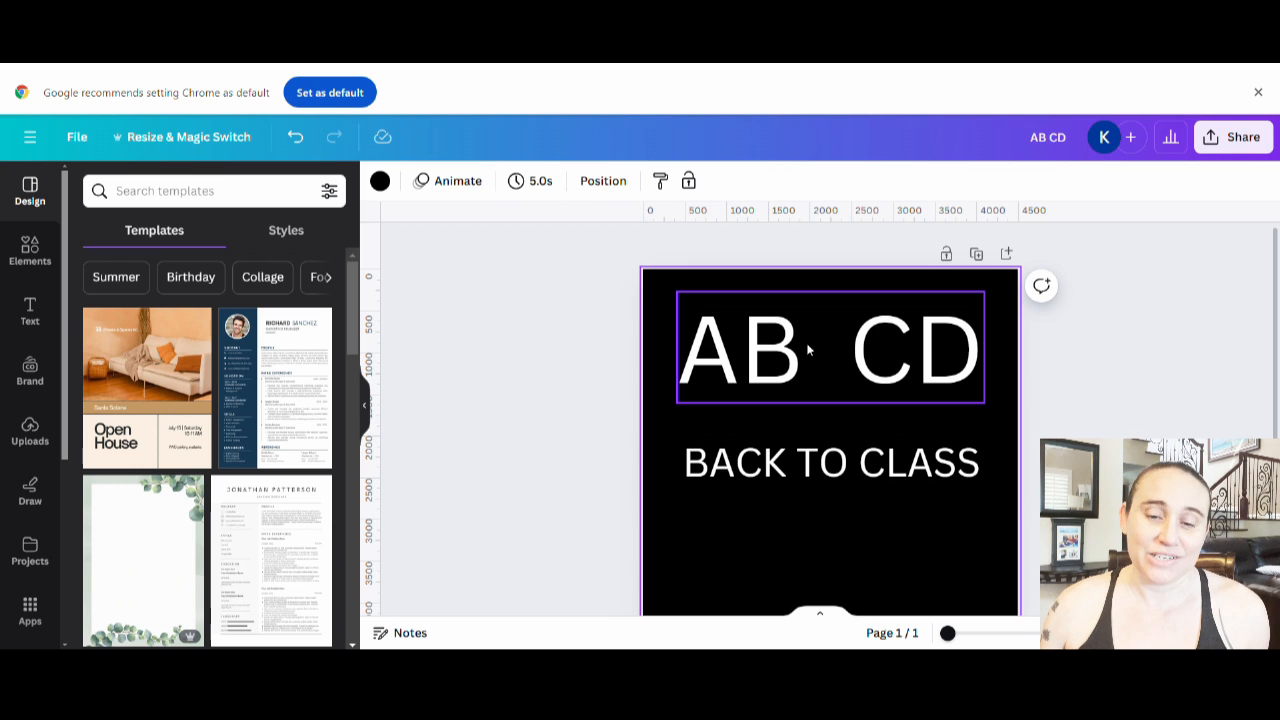
# Apply the Squealer Regular font to both 'AB CD' and 'BACK TO CLASS'
pyautogui.click(808, 341)
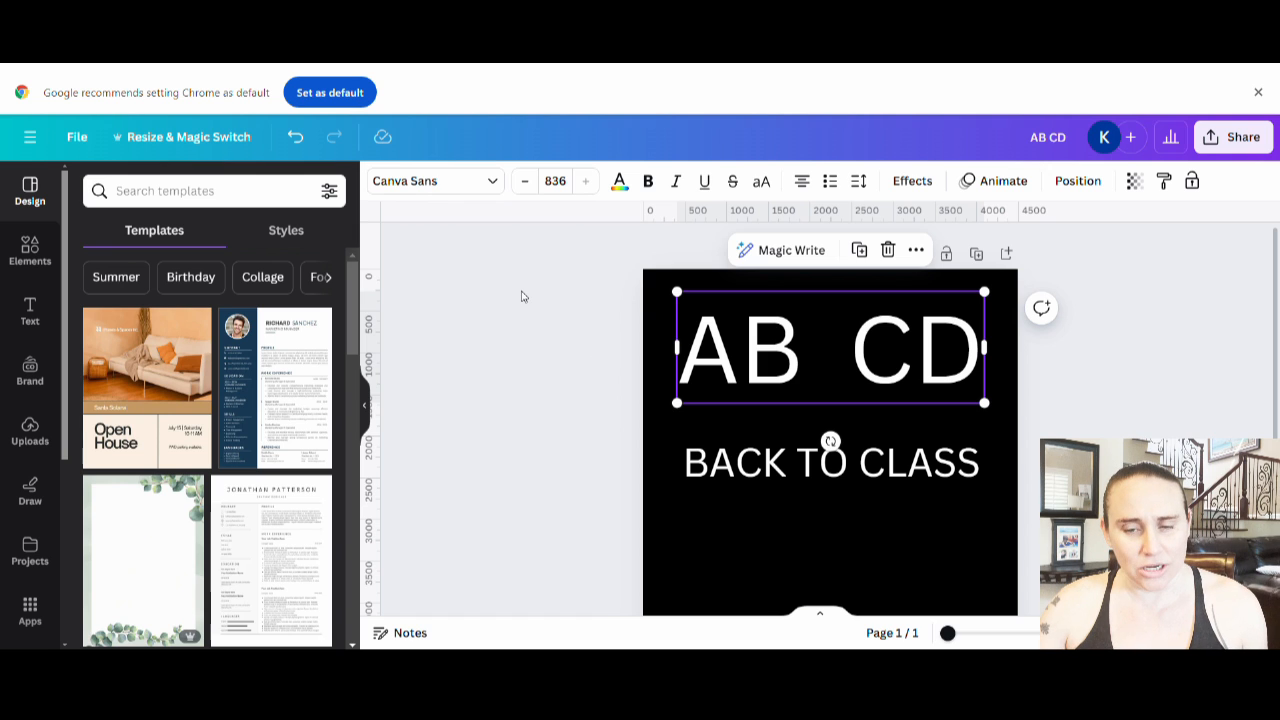
pyautogui.click(430, 181)
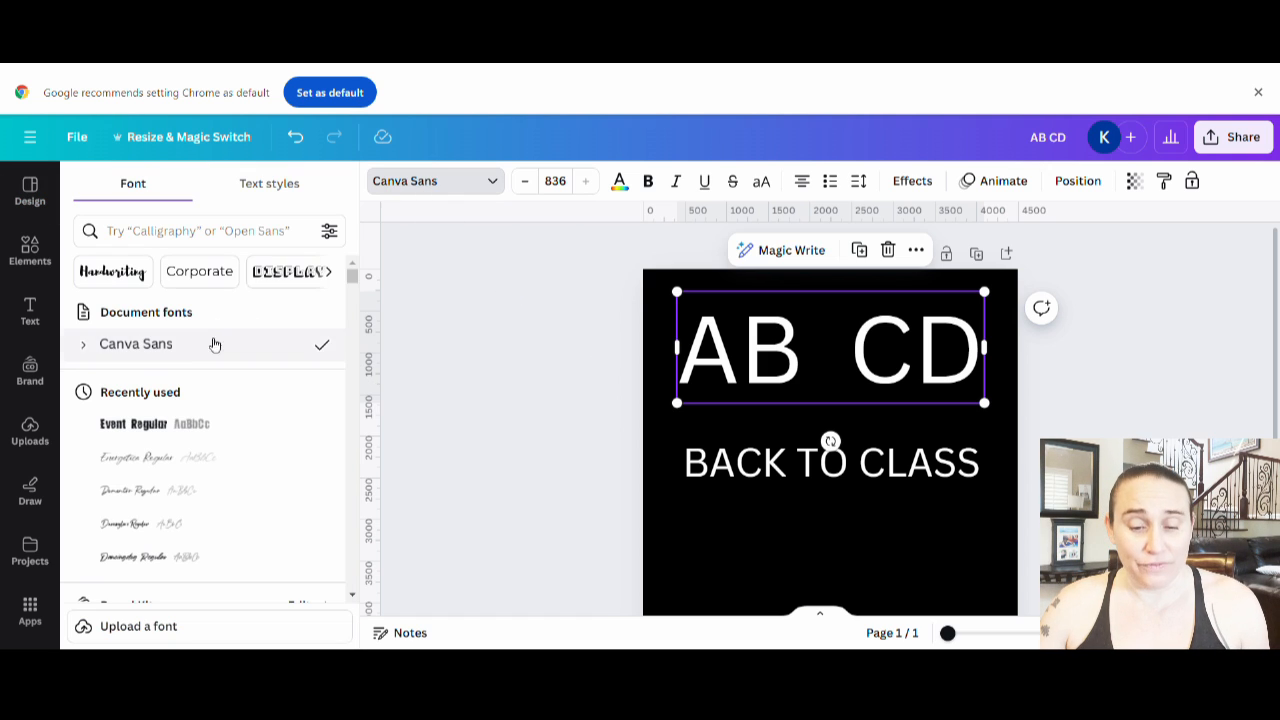
pyautogui.scroll(-3, 190, 342)
pyautogui.scroll(-3, 190, 342)
pyautogui.scroll(-4, 190, 342)
pyautogui.scroll(-4, 190, 342)
pyautogui.scroll(-4, 200, 320)
pyautogui.scroll(-4, 206, 298)
pyautogui.scroll(-5, 206, 298)
pyautogui.scroll(-5, 206, 298)
pyautogui.scroll(-5, 210, 310)
pyautogui.scroll(-5, 228, 320)
pyautogui.scroll(-5, 228, 320)
pyautogui.scroll(-4, 228, 320)
pyautogui.scroll(-4, 228, 320)
pyautogui.scroll(-4, 222, 318)
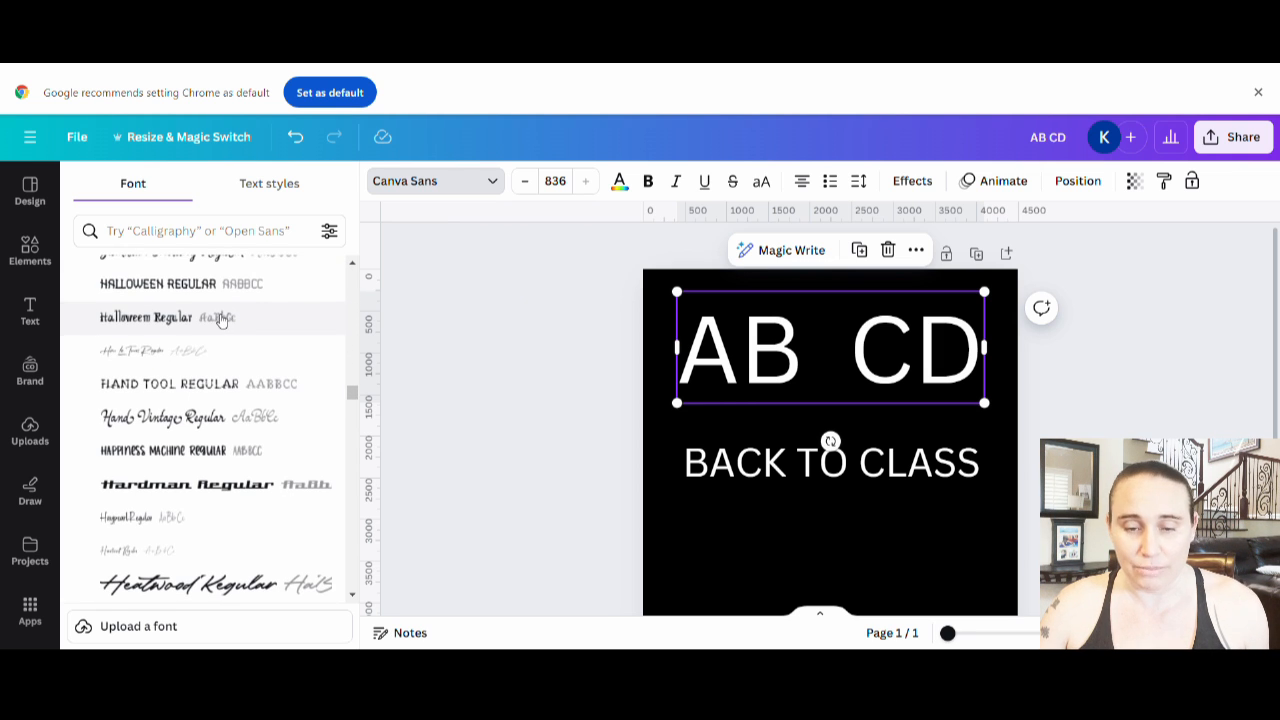
pyautogui.scroll(-3, 222, 318)
pyautogui.scroll(-2, 215, 340)
pyautogui.scroll(-1, 210, 360)
pyautogui.scroll(-3, 207, 364)
pyautogui.scroll(-2, 207, 364)
pyautogui.scroll(-4, 192, 383)
pyautogui.scroll(-3, 192, 380)
pyautogui.scroll(-3, 192, 375)
pyautogui.scroll(-2, 193, 365)
pyautogui.scroll(-3, 193, 365)
pyautogui.scroll(-2, 196, 355)
pyautogui.scroll(-4, 205, 360)
pyautogui.scroll(-4, 205, 355)
pyautogui.scroll(-4, 205, 350)
pyautogui.scroll(-3, 205, 340)
pyautogui.scroll(-2, 205, 337)
pyautogui.scroll(-3, 205, 337)
pyautogui.scroll(-4, 205, 335)
pyautogui.scroll(-4, 205, 333)
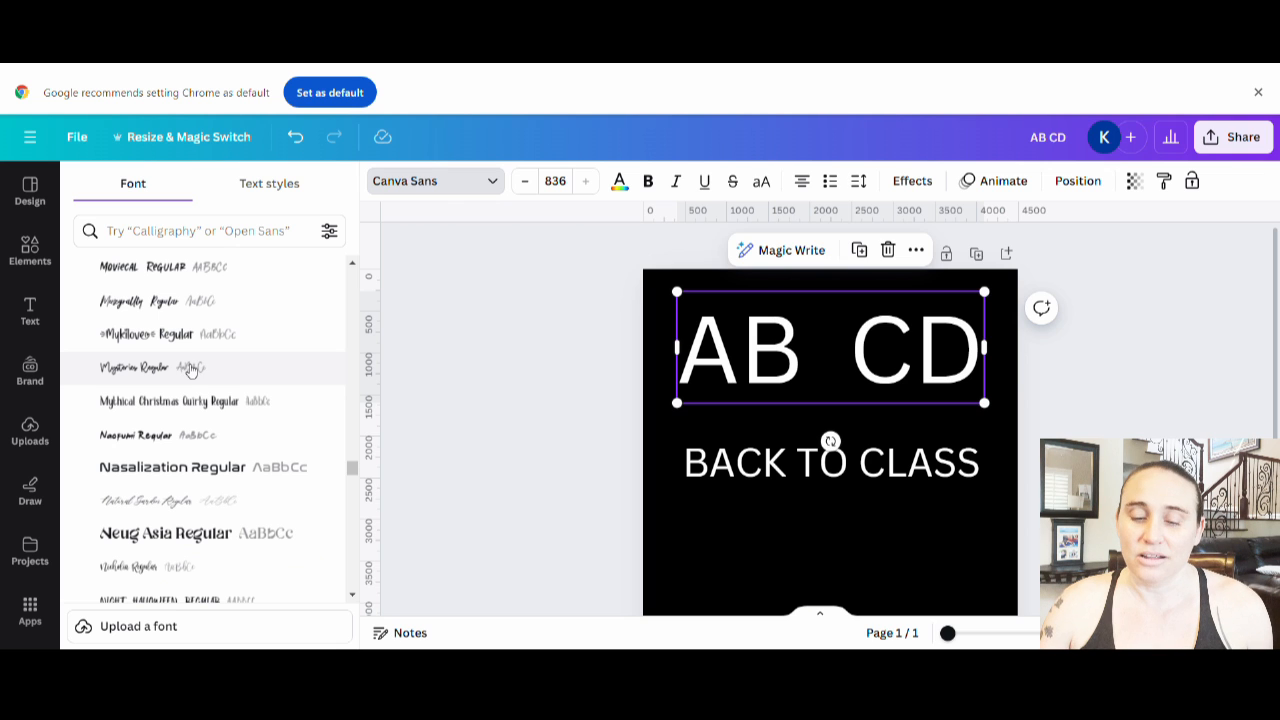
pyautogui.scroll(-3, 190, 370)
pyautogui.scroll(-3, 190, 372)
pyautogui.scroll(-3, 190, 375)
pyautogui.scroll(-3, 190, 378)
pyautogui.scroll(-3, 190, 378)
pyautogui.scroll(-3, 190, 378)
pyautogui.scroll(-3, 190, 378)
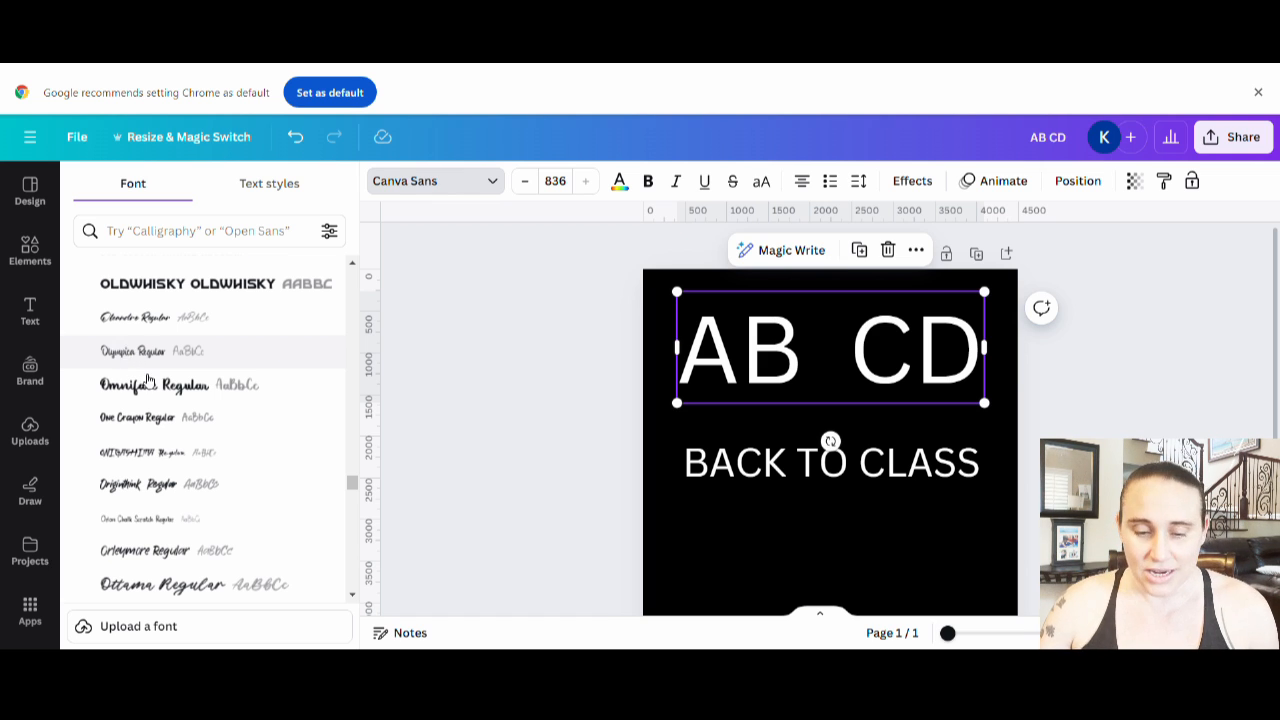
pyautogui.scroll(-3, 150, 378)
pyautogui.scroll(-3, 160, 370)
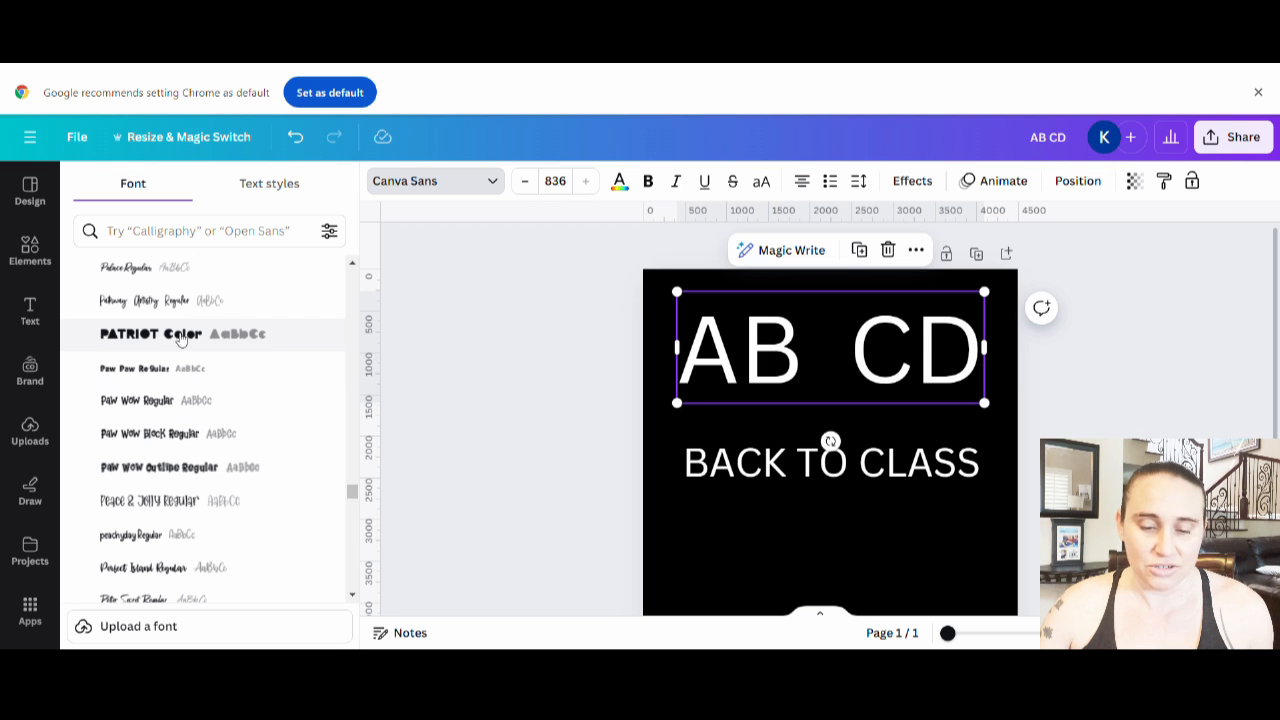
pyautogui.scroll(-3, 215, 312)
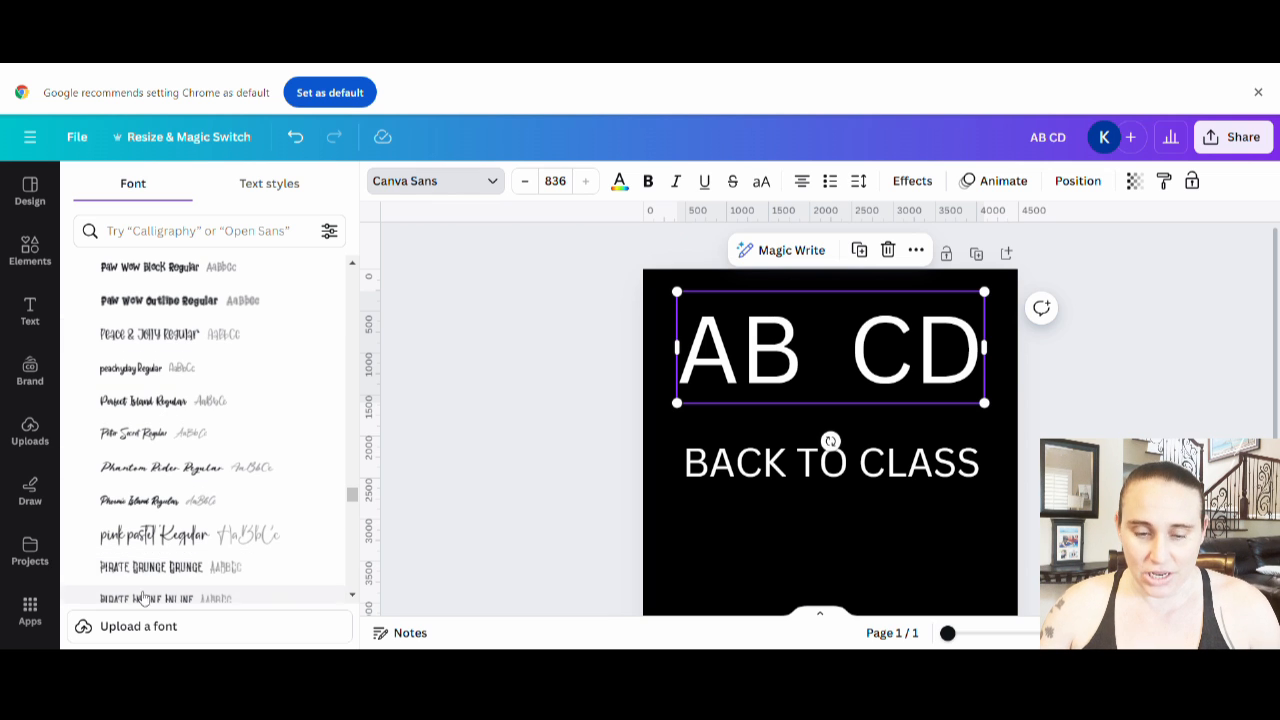
pyautogui.scroll(-1, 253, 386)
pyautogui.scroll(-4, 253, 386)
pyautogui.scroll(-3, 230, 395)
pyautogui.scroll(-1, 210, 400)
pyautogui.scroll(-3, 206, 402)
pyautogui.scroll(-3, 210, 390)
pyautogui.scroll(-3, 215, 380)
pyautogui.scroll(-2, 221, 368)
pyautogui.scroll(-3, 221, 370)
pyautogui.scroll(2, 221, 372)
pyautogui.scroll(-1, 222, 375)
pyautogui.scroll(-2, 222, 375)
pyautogui.scroll(-2, 222, 375)
pyautogui.scroll(-3, 222, 375)
pyautogui.scroll(-1, 222, 375)
pyautogui.scroll(-3, 222, 375)
pyautogui.scroll(-3, 222, 375)
pyautogui.scroll(-1, 222, 375)
pyautogui.scroll(-3, 222, 375)
pyautogui.scroll(-2, 222, 375)
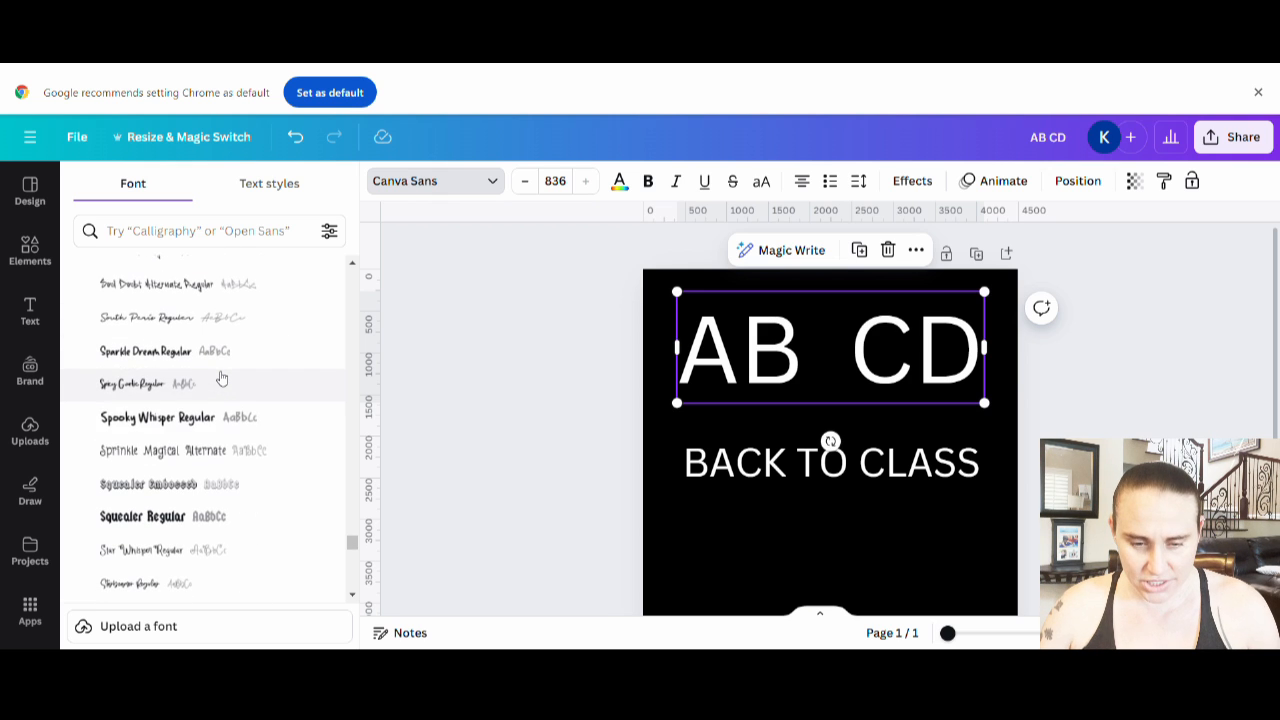
pyautogui.click(142, 517)
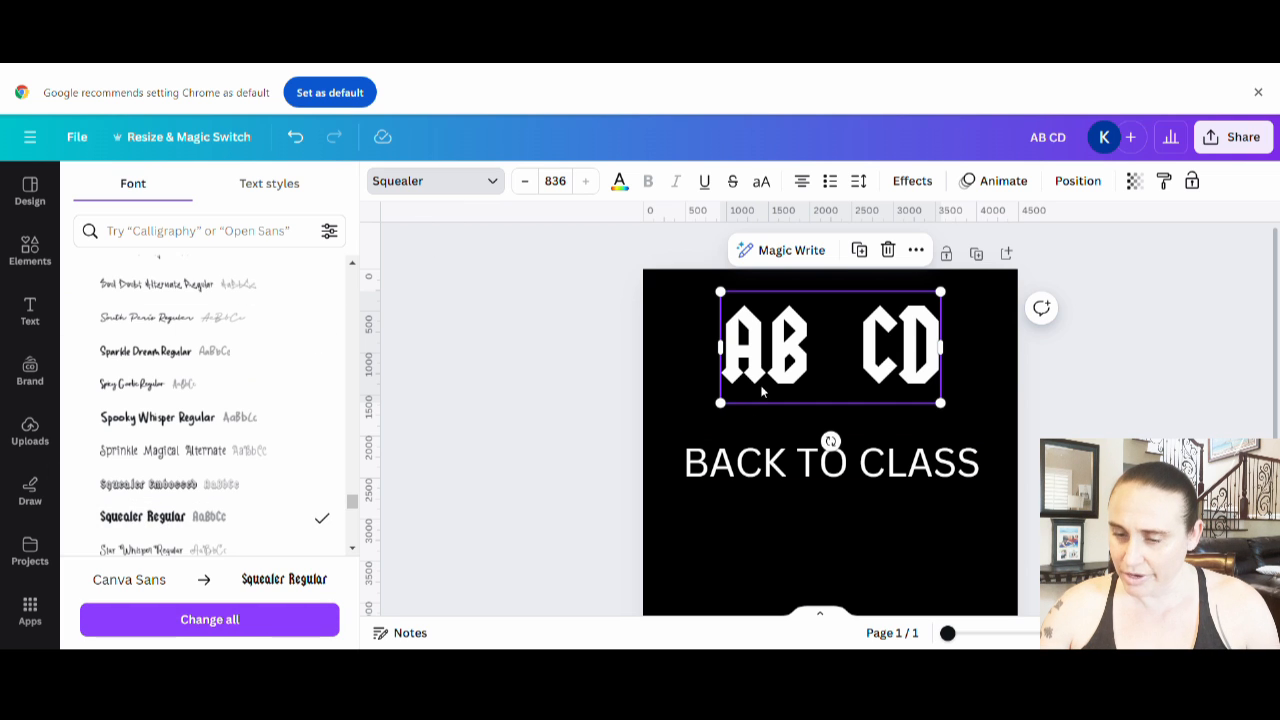
pyautogui.click(740, 462)
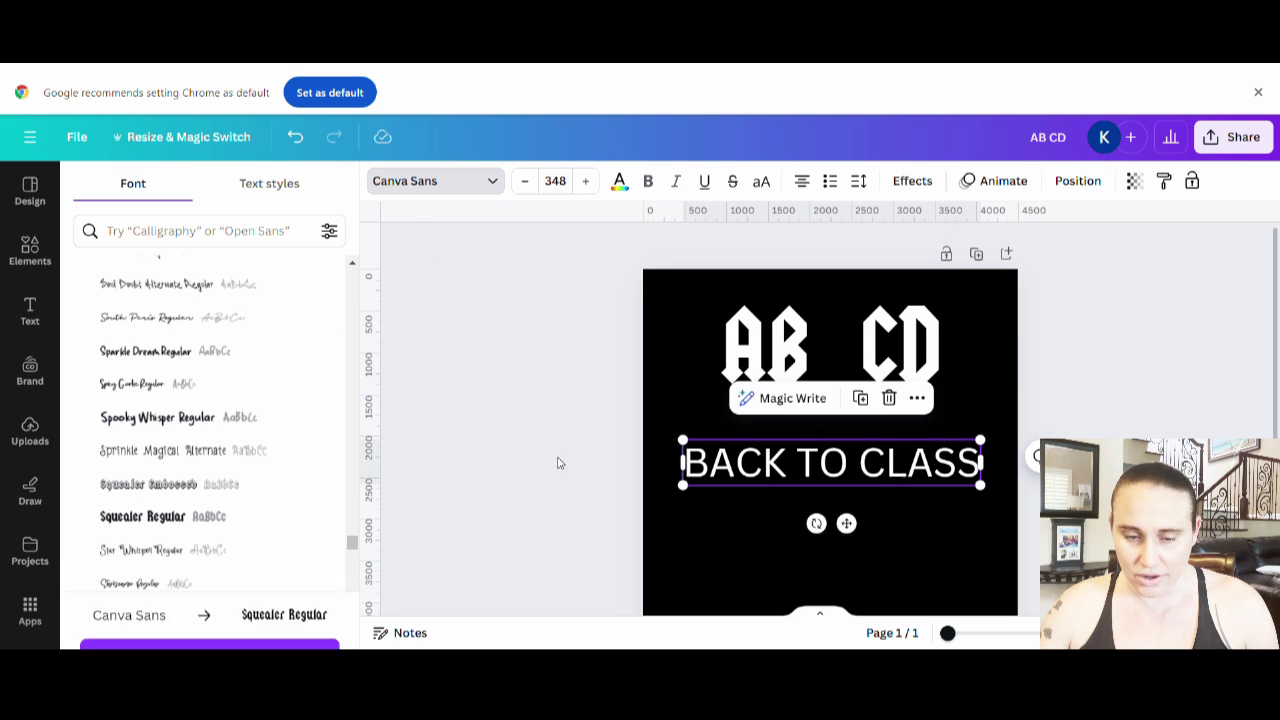
pyautogui.click(147, 517)
# Enlarge the 'AB CD' lettering to span the page width and move it up to the top edge
pyautogui.click(697, 565)
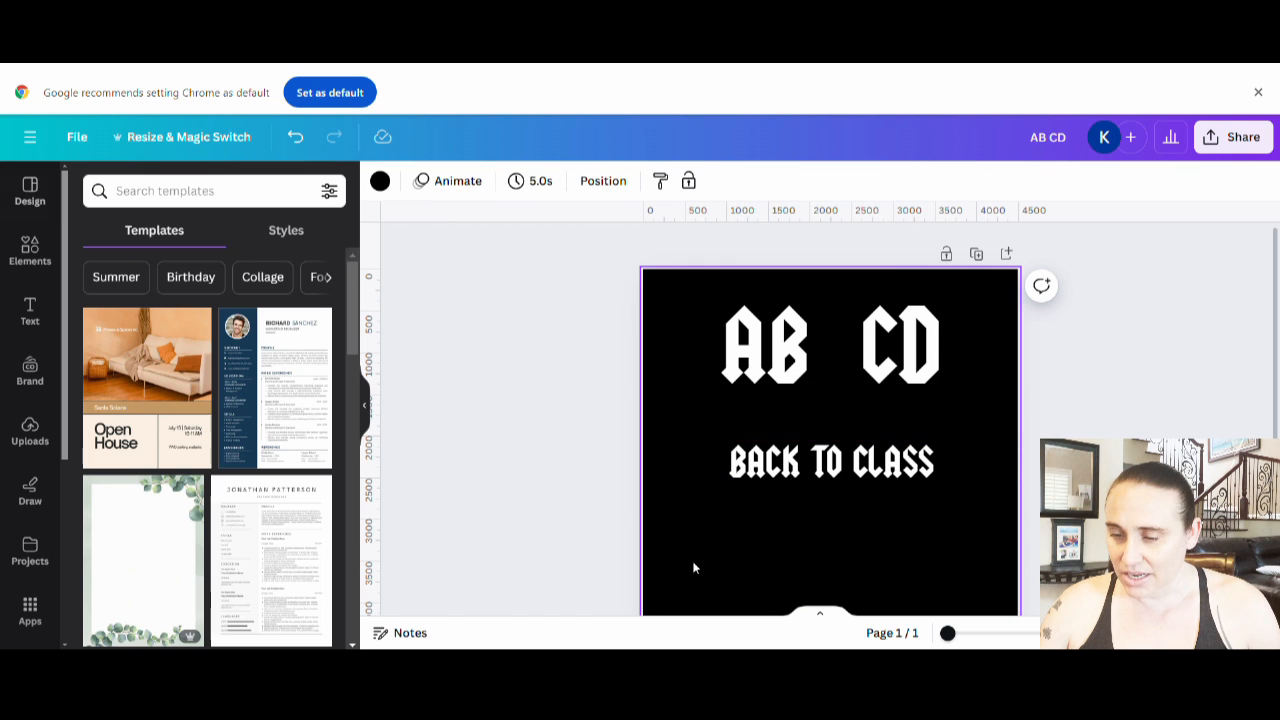
pyautogui.click(912, 348)
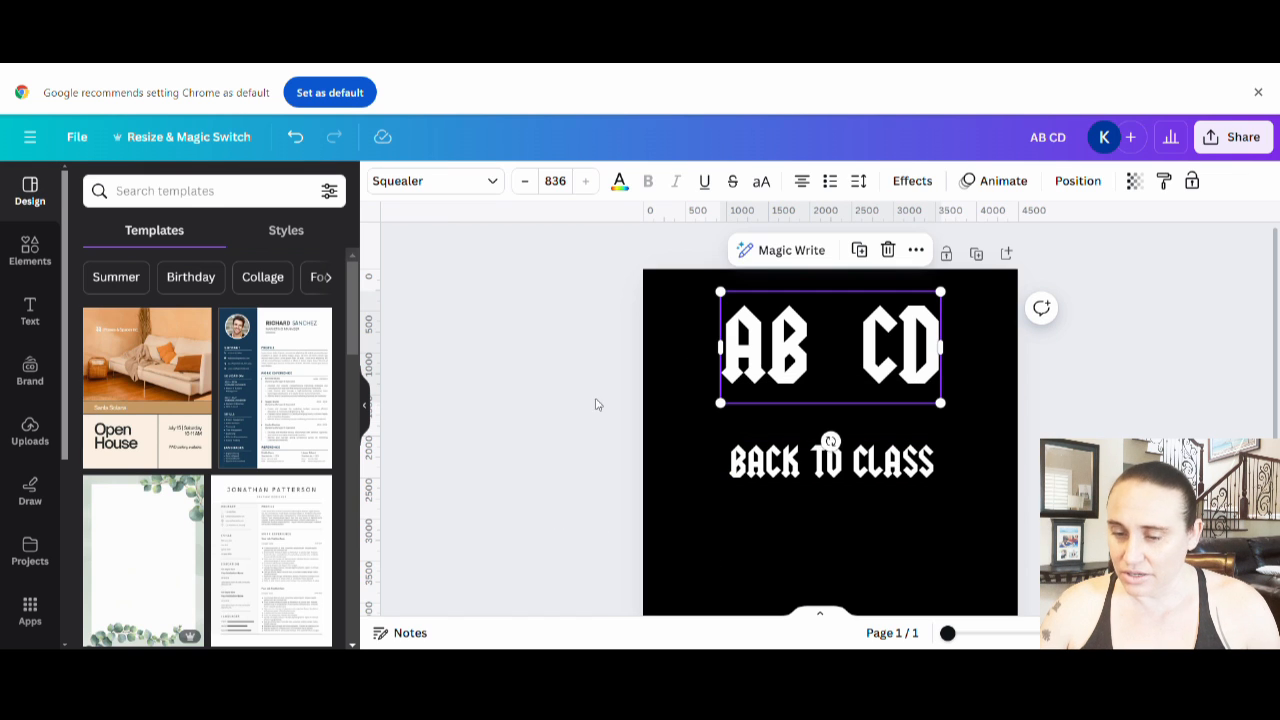
pyautogui.moveTo(721, 404); pyautogui.dragTo(662, 432)
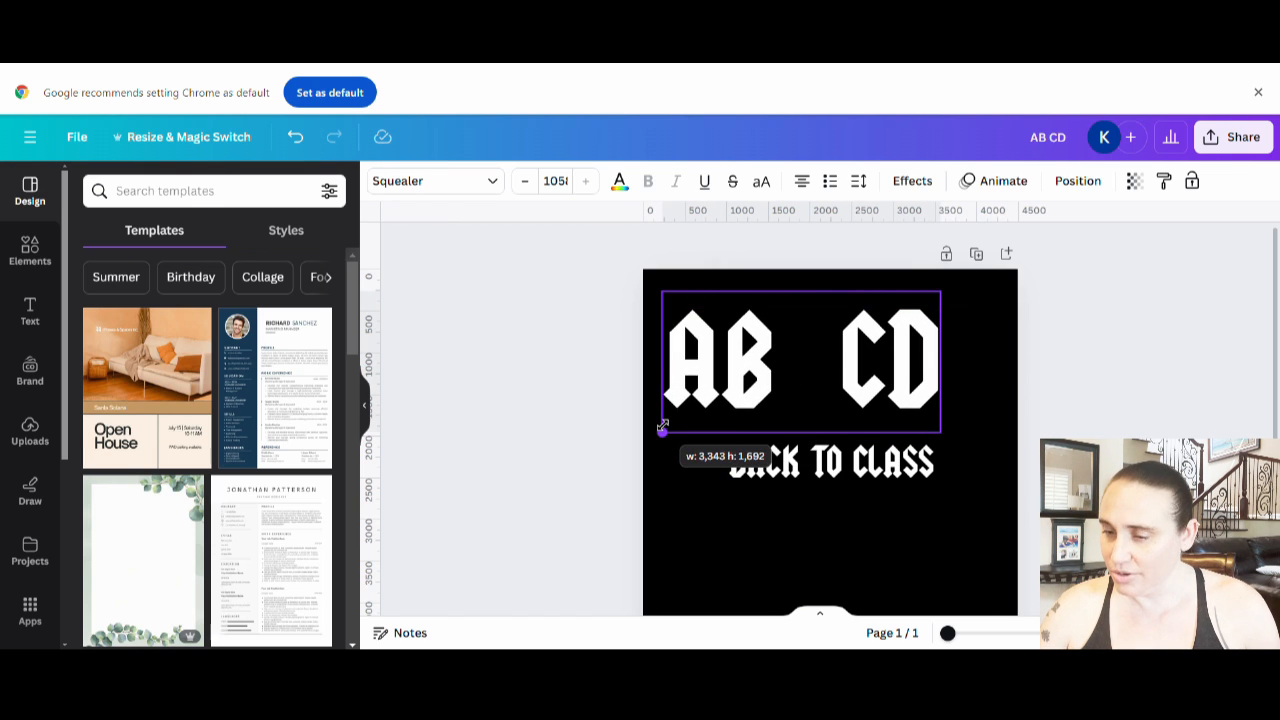
pyautogui.moveTo(830, 390); pyautogui.dragTo(837, 368)
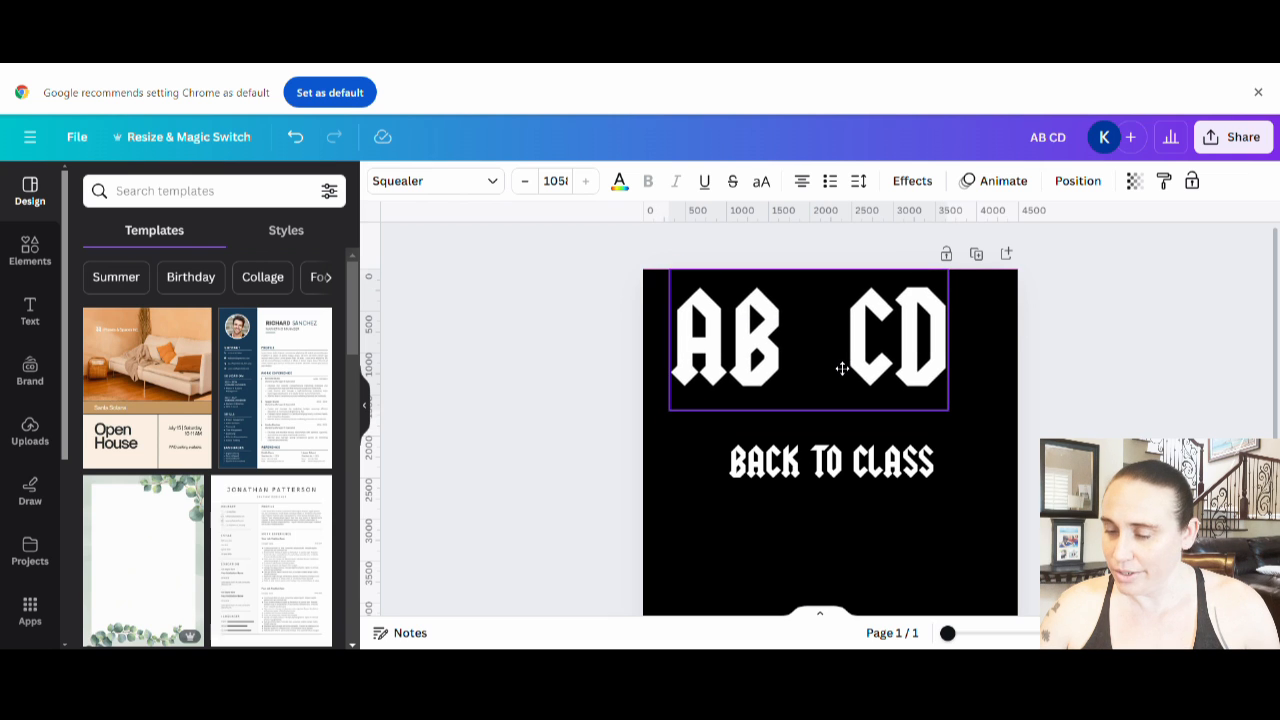
pyautogui.moveTo(950, 411); pyautogui.dragTo(990, 432)
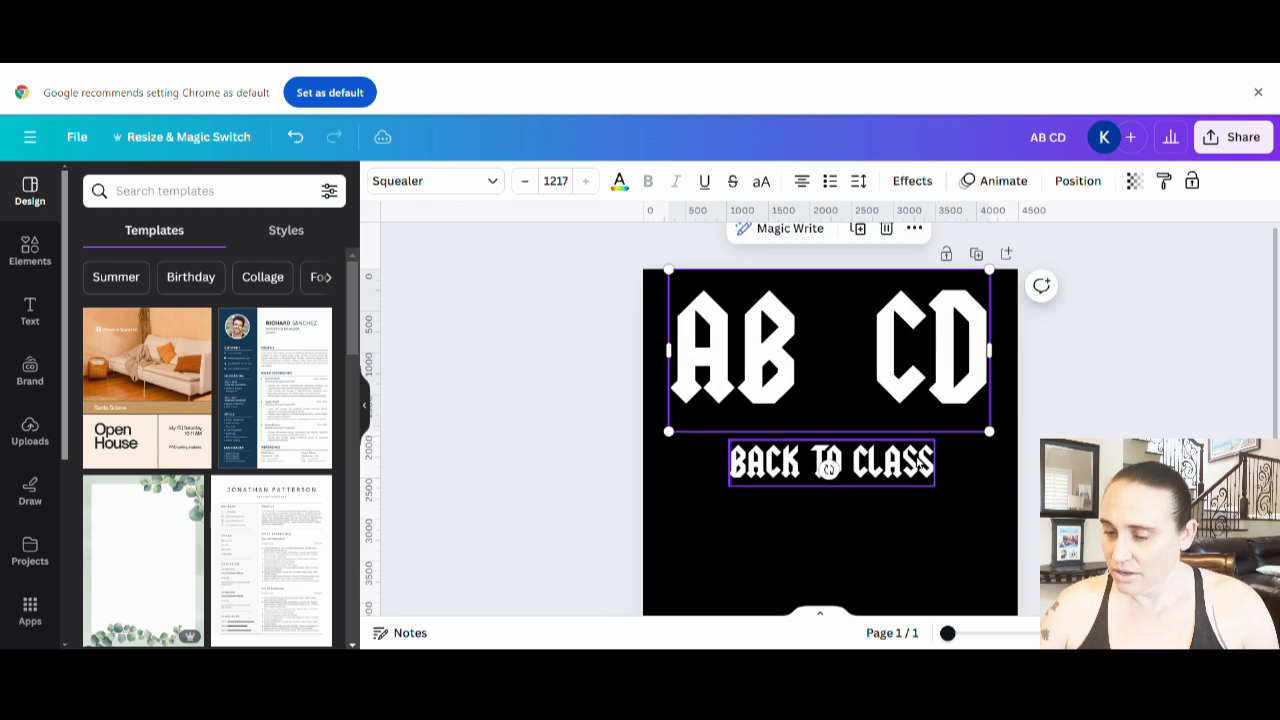
# Enlarge 'BACK TO CLASS' to match the AB CD width and move it lower on the page
pyautogui.click(930, 463)
pyautogui.moveTo(936, 488); pyautogui.dragTo(980, 498)
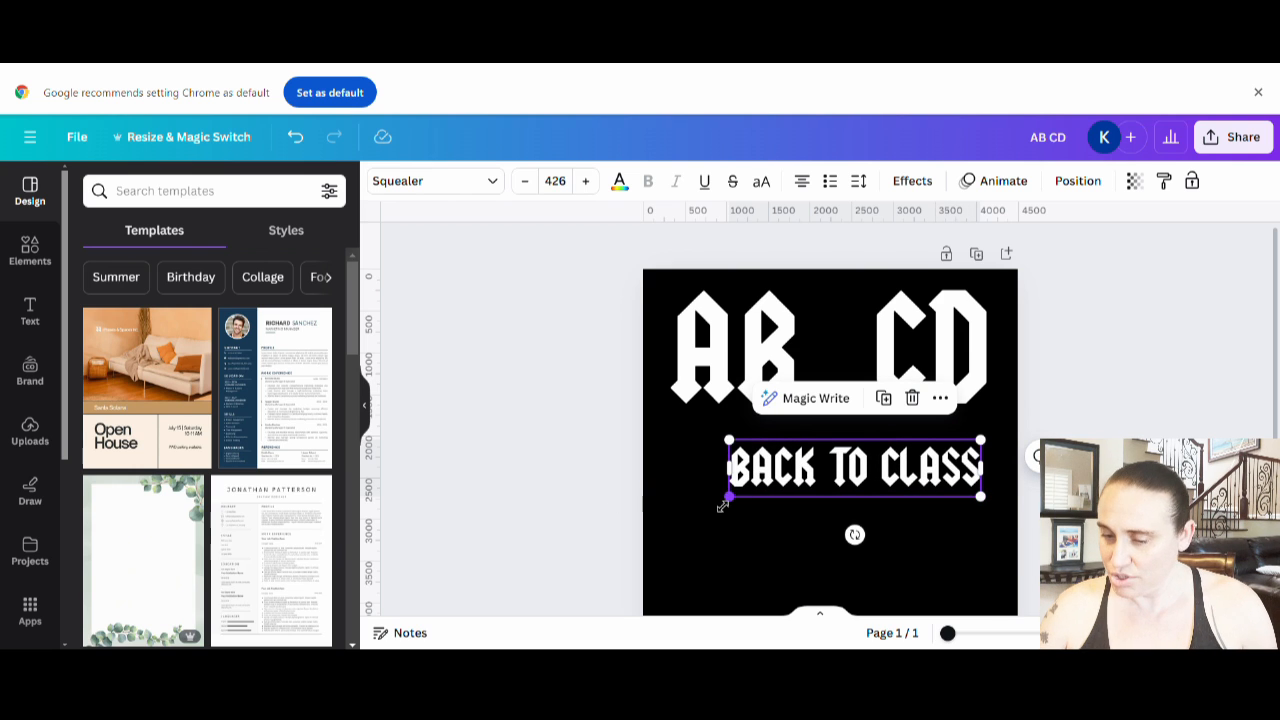
pyautogui.moveTo(727, 497); pyautogui.dragTo(674, 510)
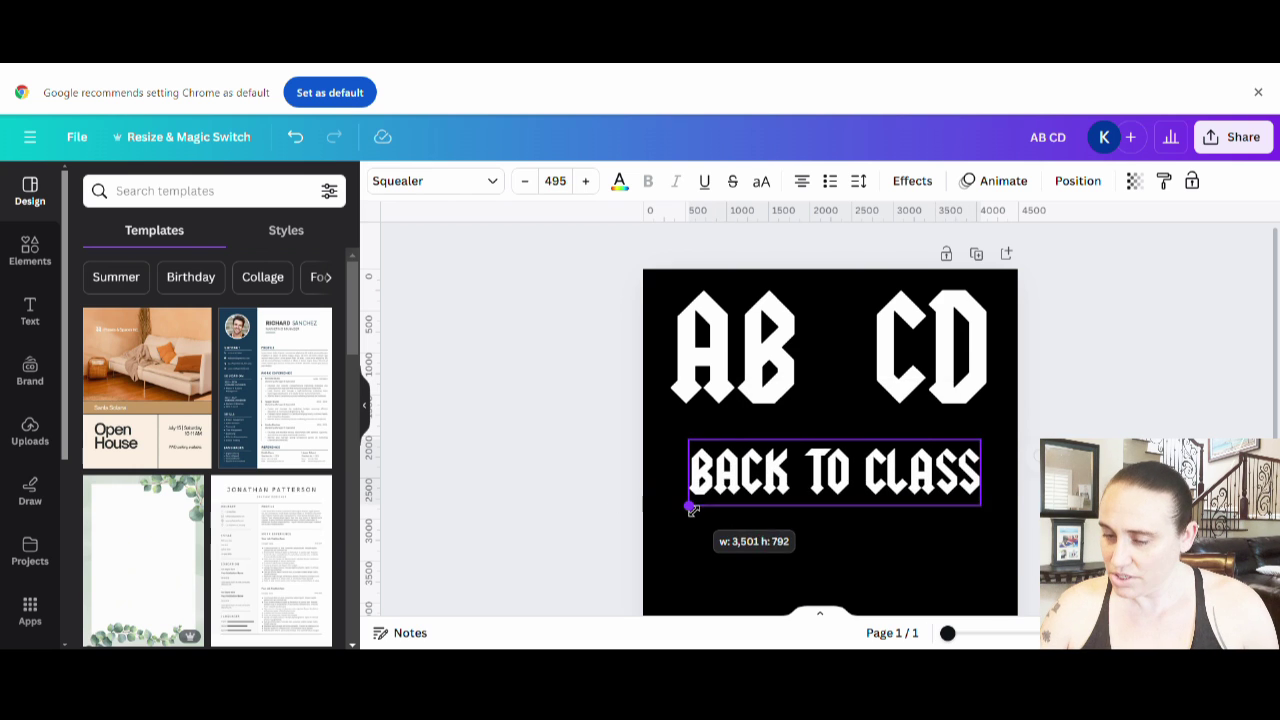
pyautogui.click(808, 535)
pyautogui.click(866, 487)
pyautogui.moveTo(866, 487); pyautogui.dragTo(878, 508)
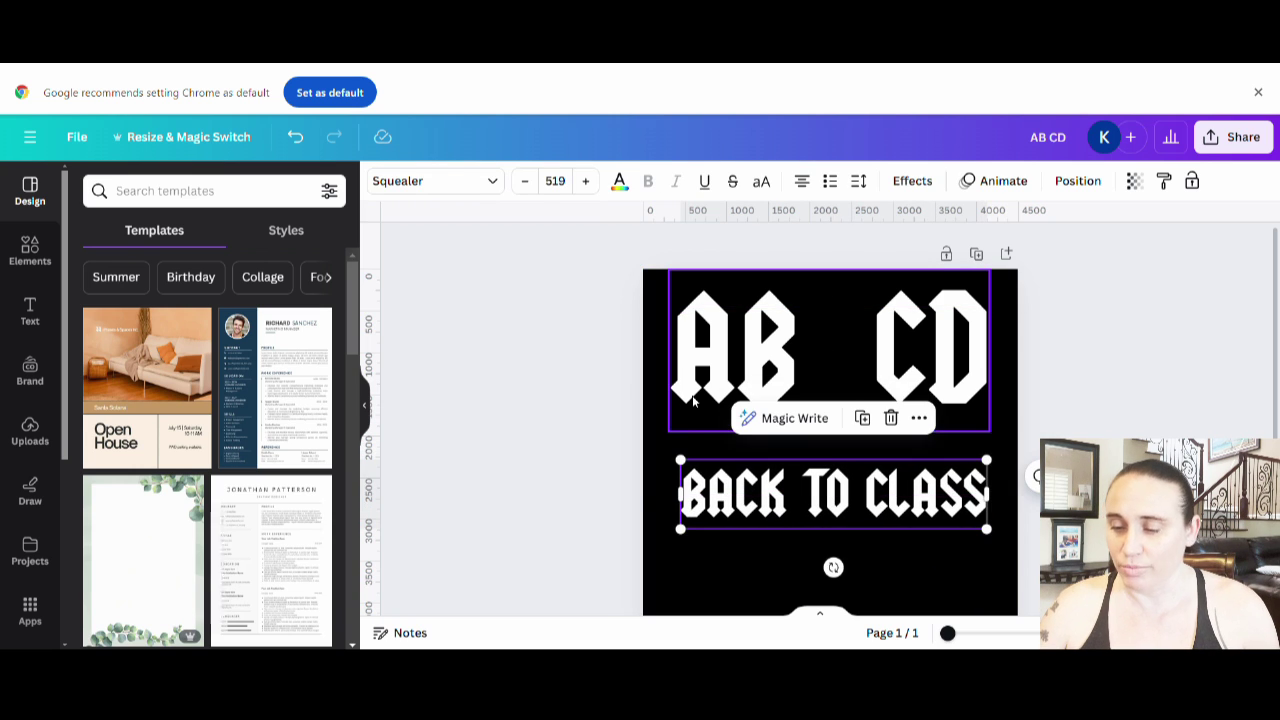
pyautogui.click(942, 564)
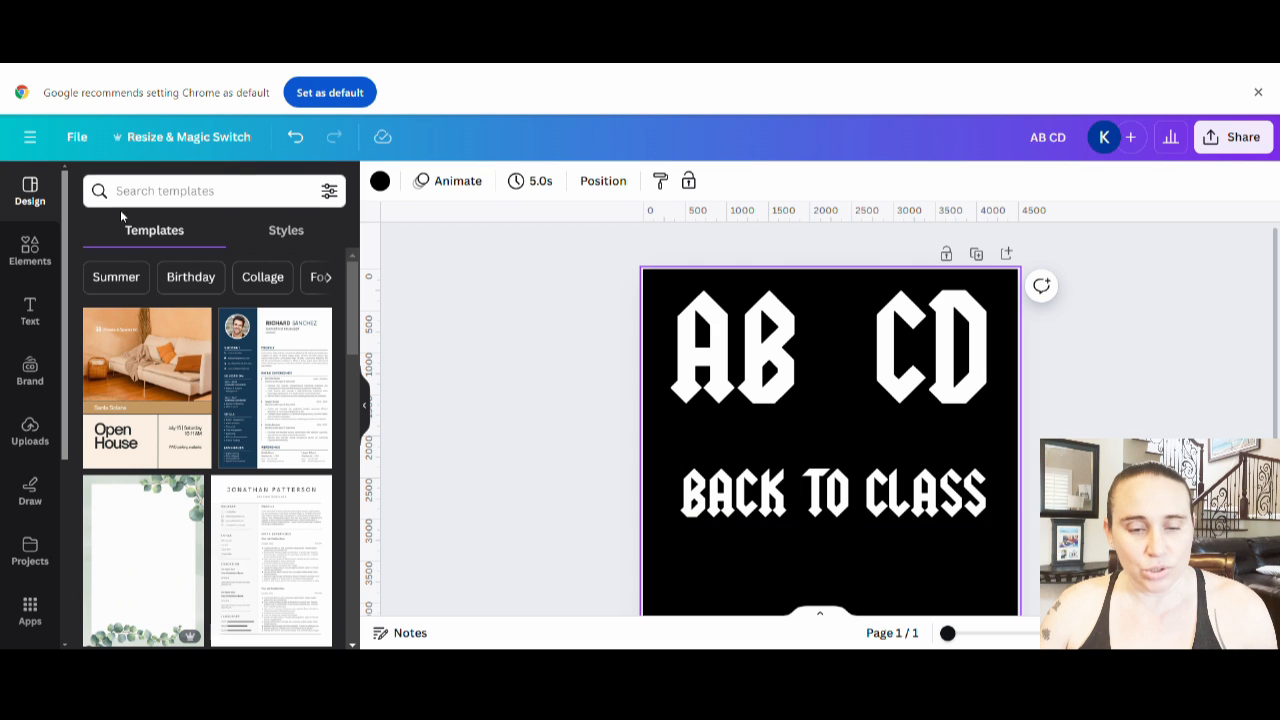
# Search Elements for CHECKERED, add a checkered strip graphic and recolour it white
pyautogui.click(29, 260)
pyautogui.click(246, 190)
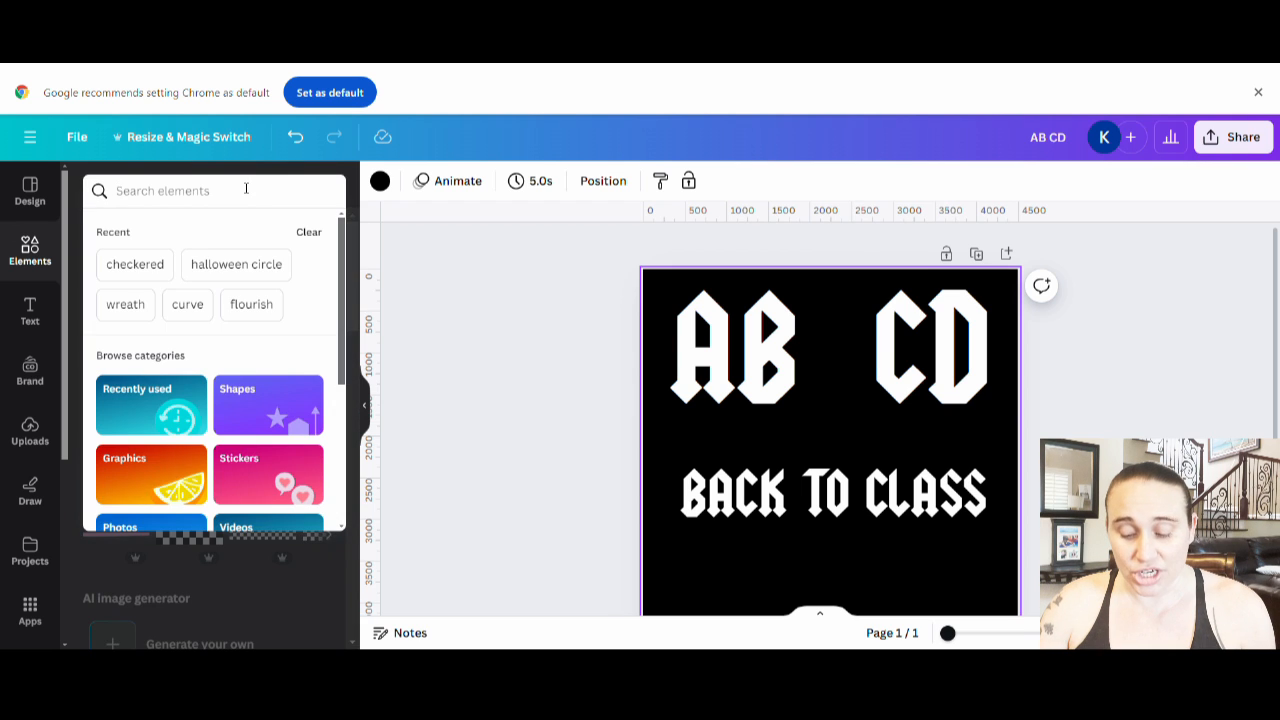
pyautogui.write('CHECK')
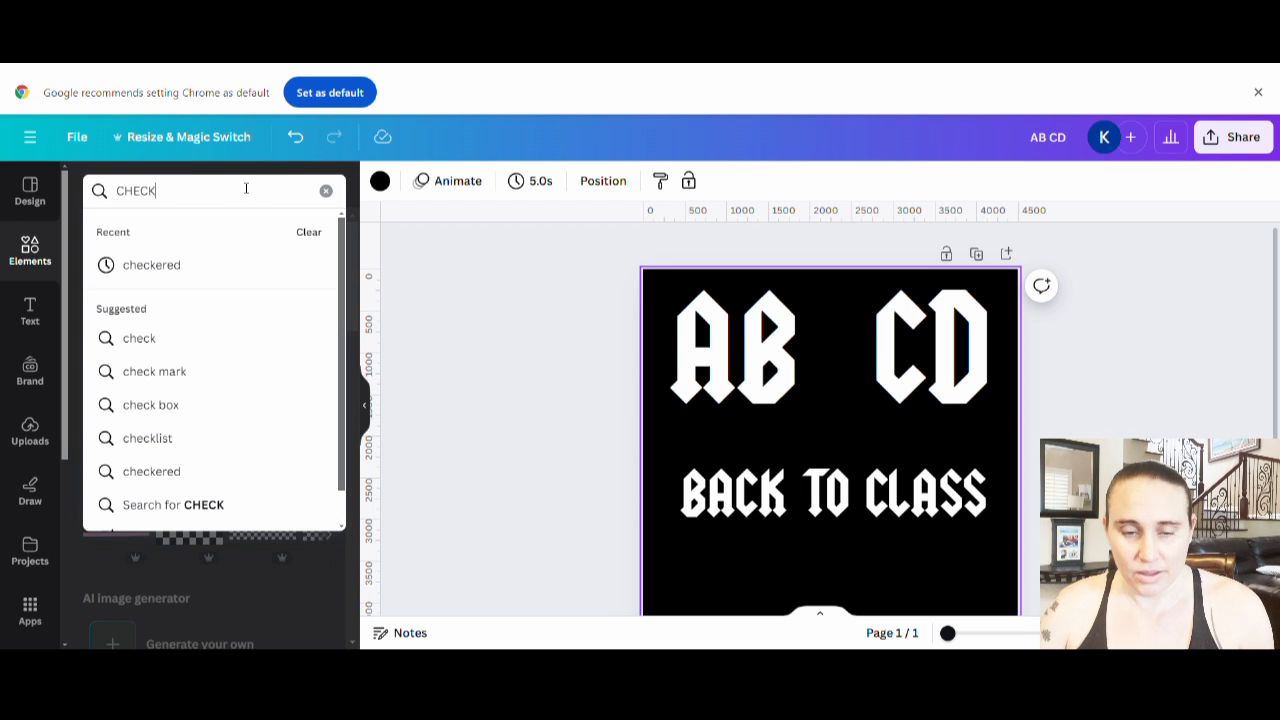
pyautogui.write('RED')
pyautogui.press('Return')
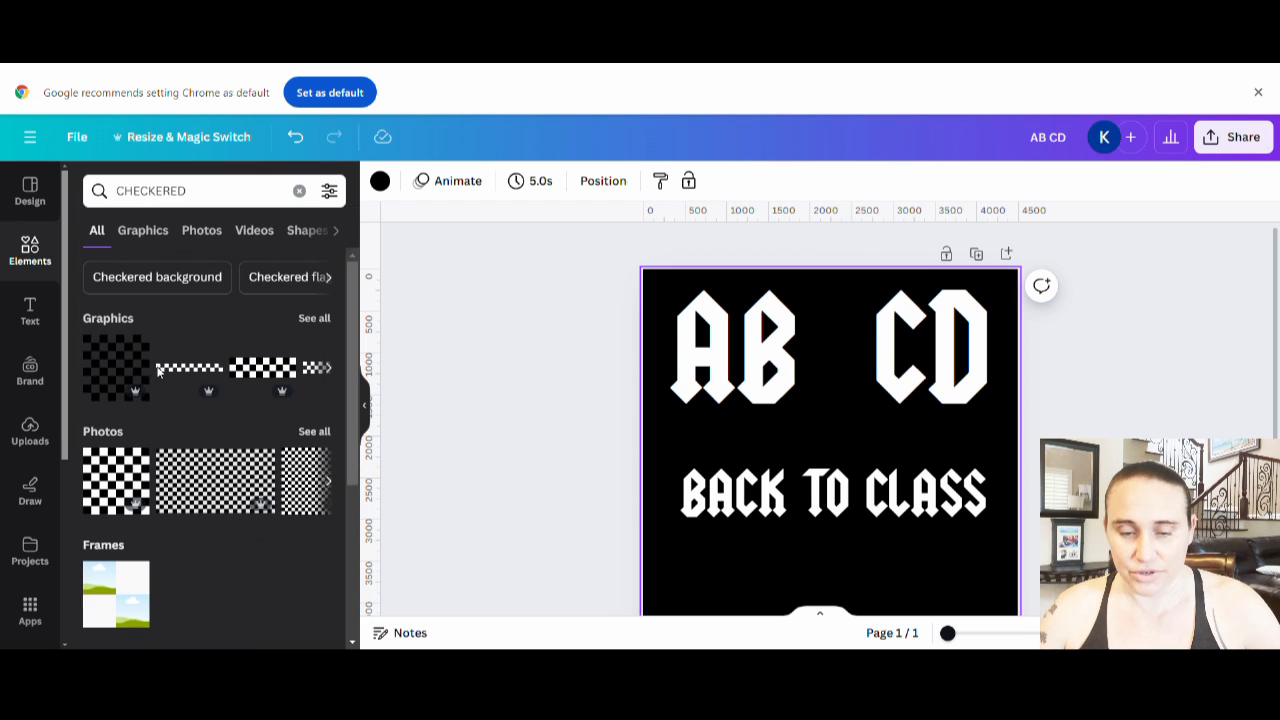
pyautogui.click(314, 318)
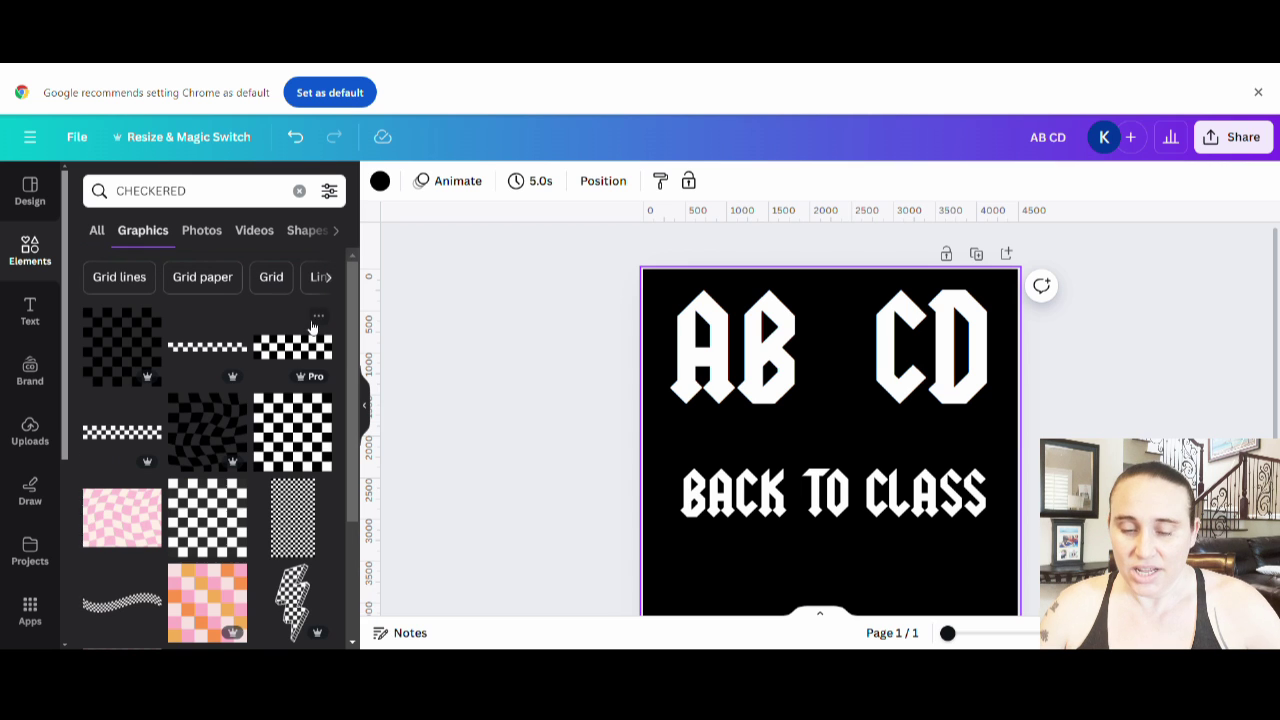
pyautogui.click(200, 352)
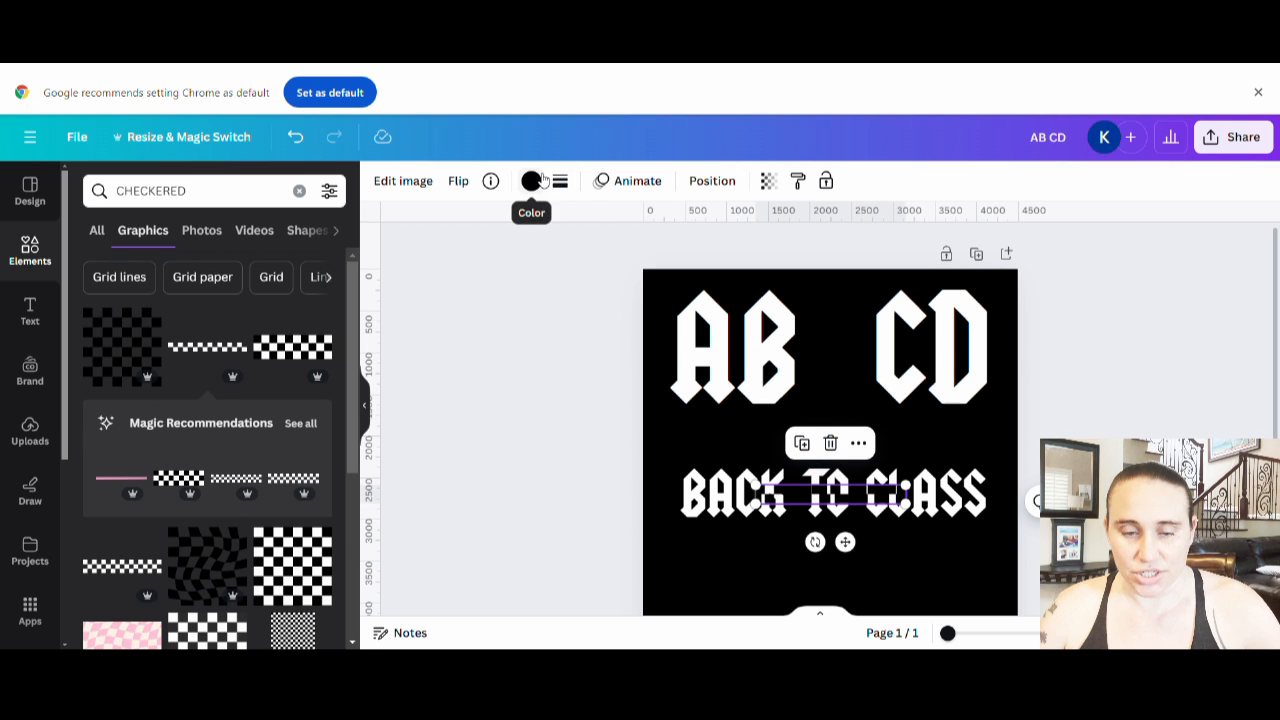
pyautogui.click(531, 181)
pyautogui.click(182, 282)
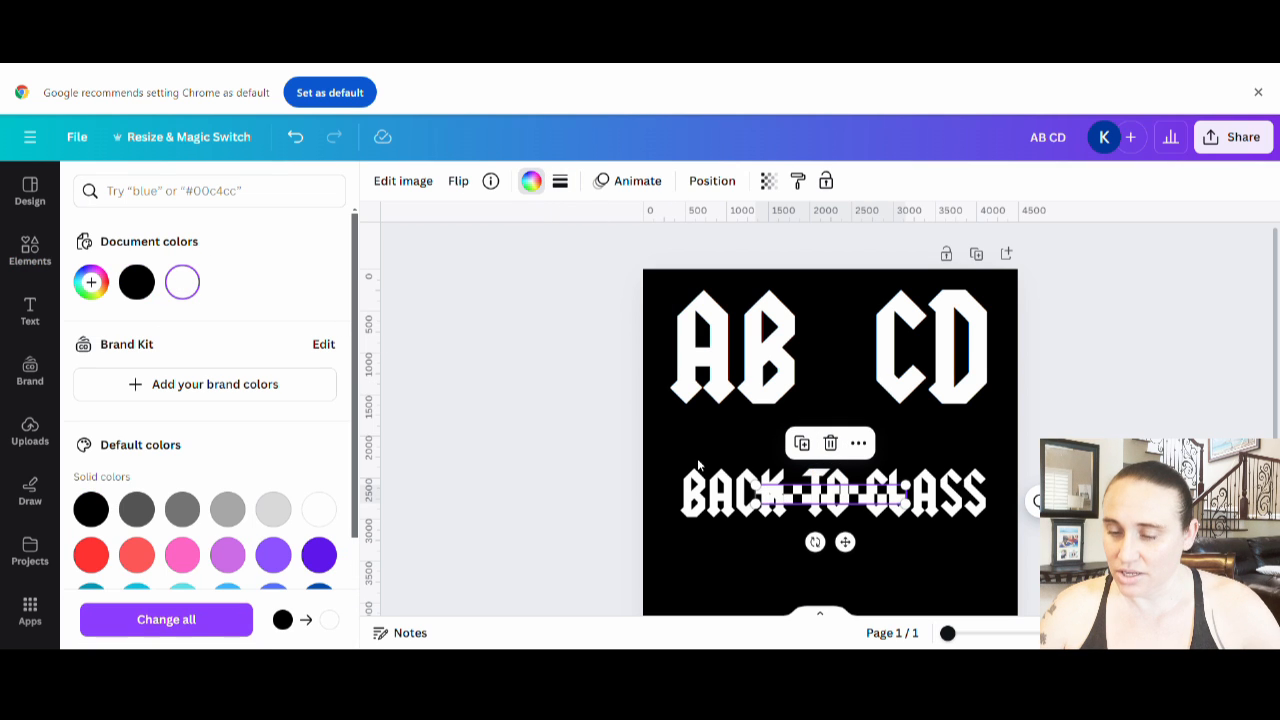
# Stretch the strip to the text width between AB CD and BACK TO CLASS, nudging the lower text to fit
pyautogui.moveTo(756, 482); pyautogui.dragTo(717, 510)
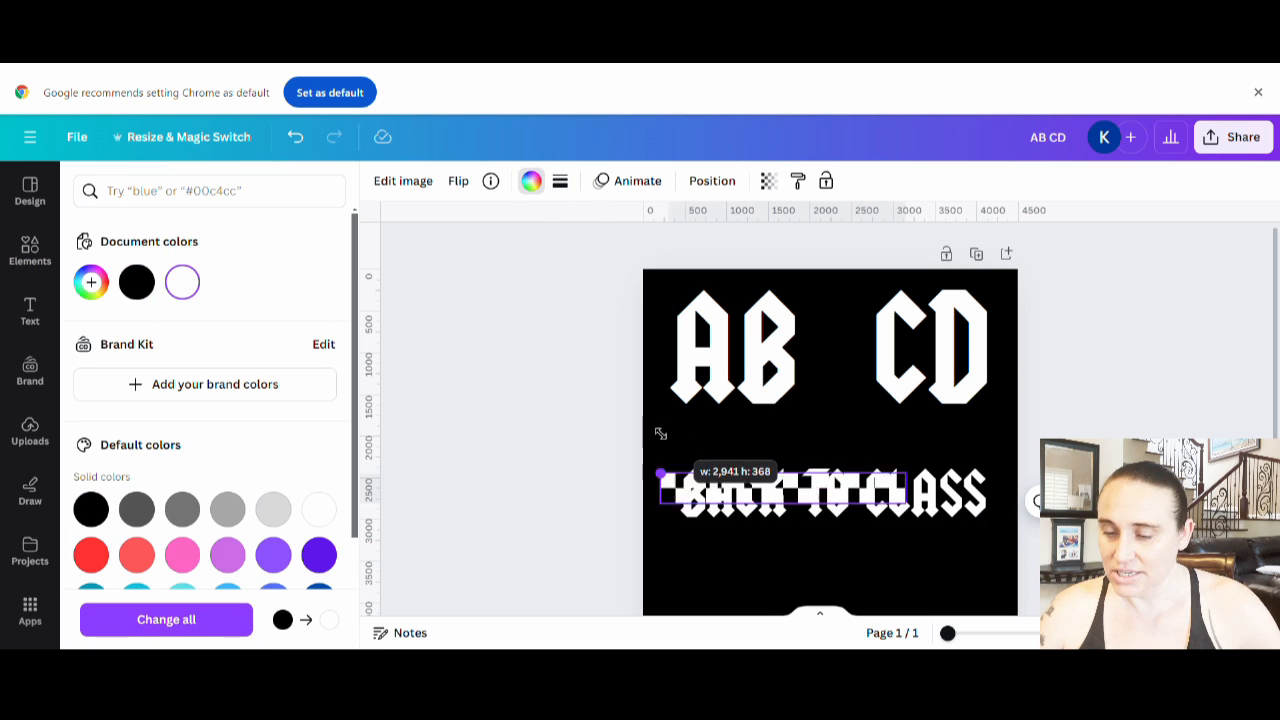
pyautogui.moveTo(640, 485)
pyautogui.mouseDown()
pyautogui.moveTo(888, 507)
pyautogui.moveTo(888, 535)
pyautogui.mouseUp()
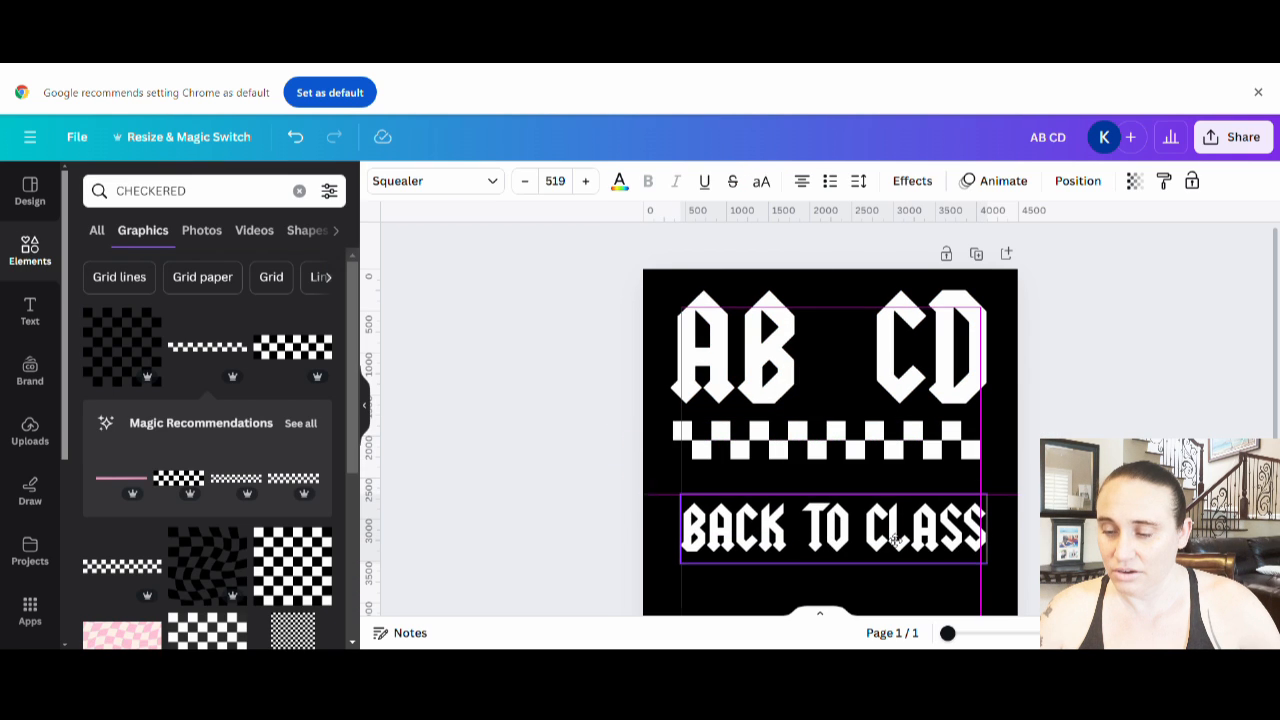
pyautogui.click(896, 437)
pyautogui.click(971, 452)
pyautogui.moveTo(971, 452); pyautogui.dragTo(993, 478)
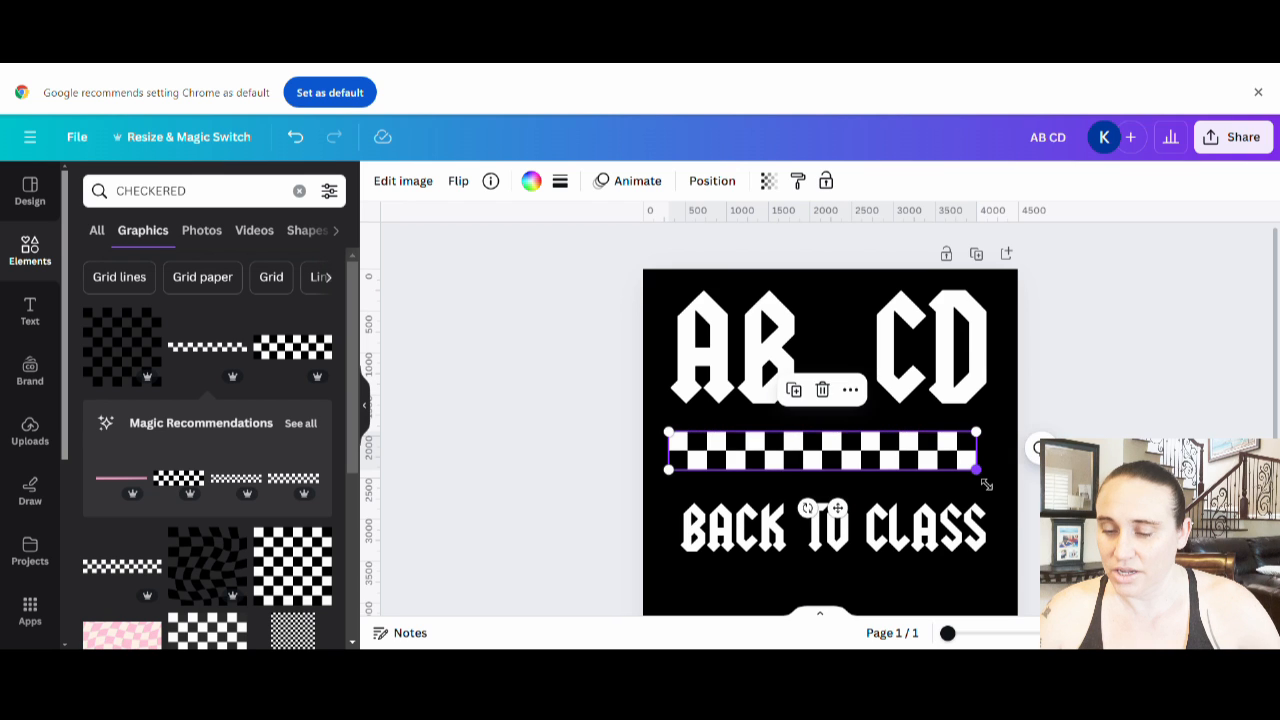
pyautogui.click(840, 530)
pyautogui.moveTo(840, 530); pyautogui.dragTo(833, 522)
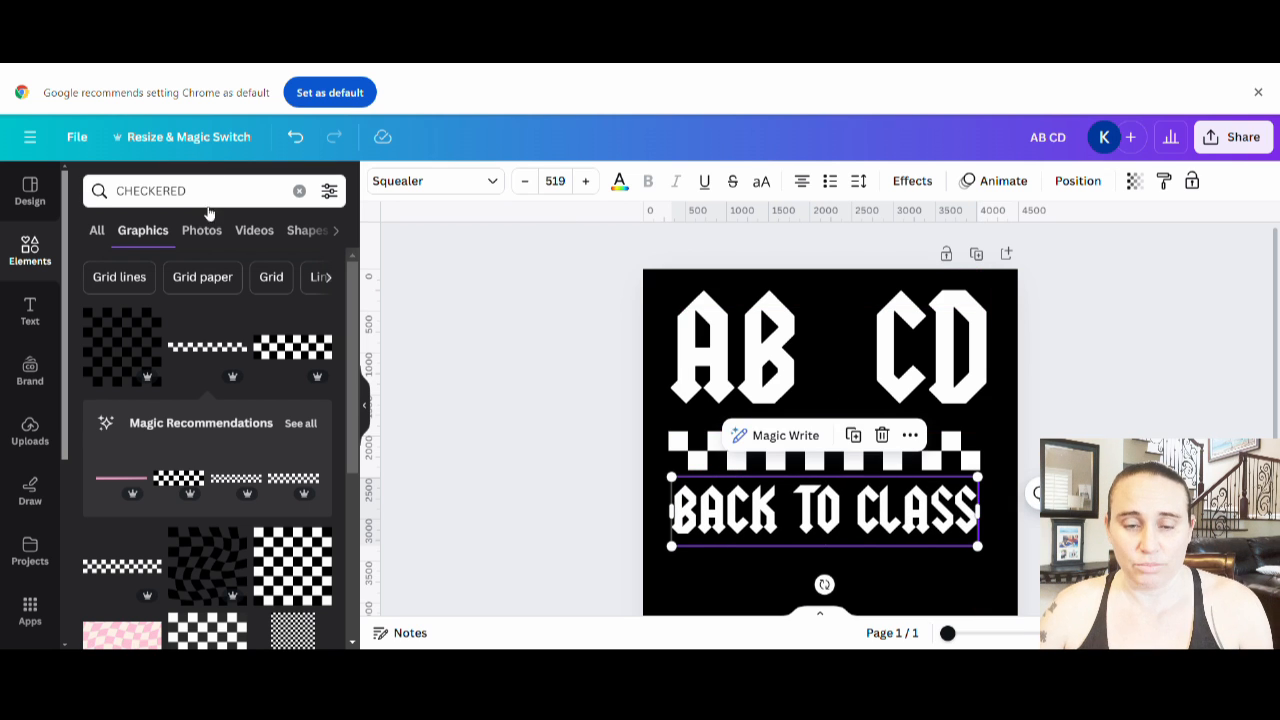
# Search Elements for LIGHTNING BOLT, add the checkered bolt and recolour it white
pyautogui.click(200, 190)
pyautogui.moveTo(200, 190); pyautogui.dragTo(118, 188)
pyautogui.write('LIGHTNING BO')
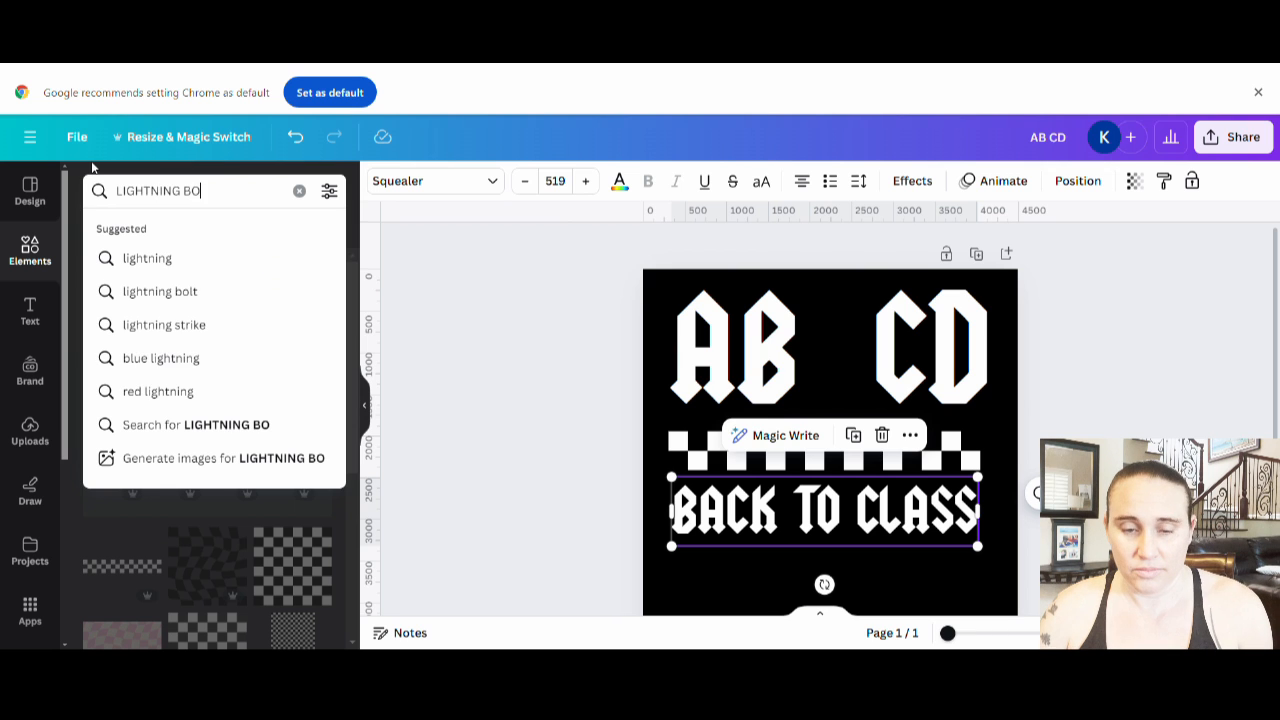
pyautogui.write('LT')
pyautogui.press('Return')
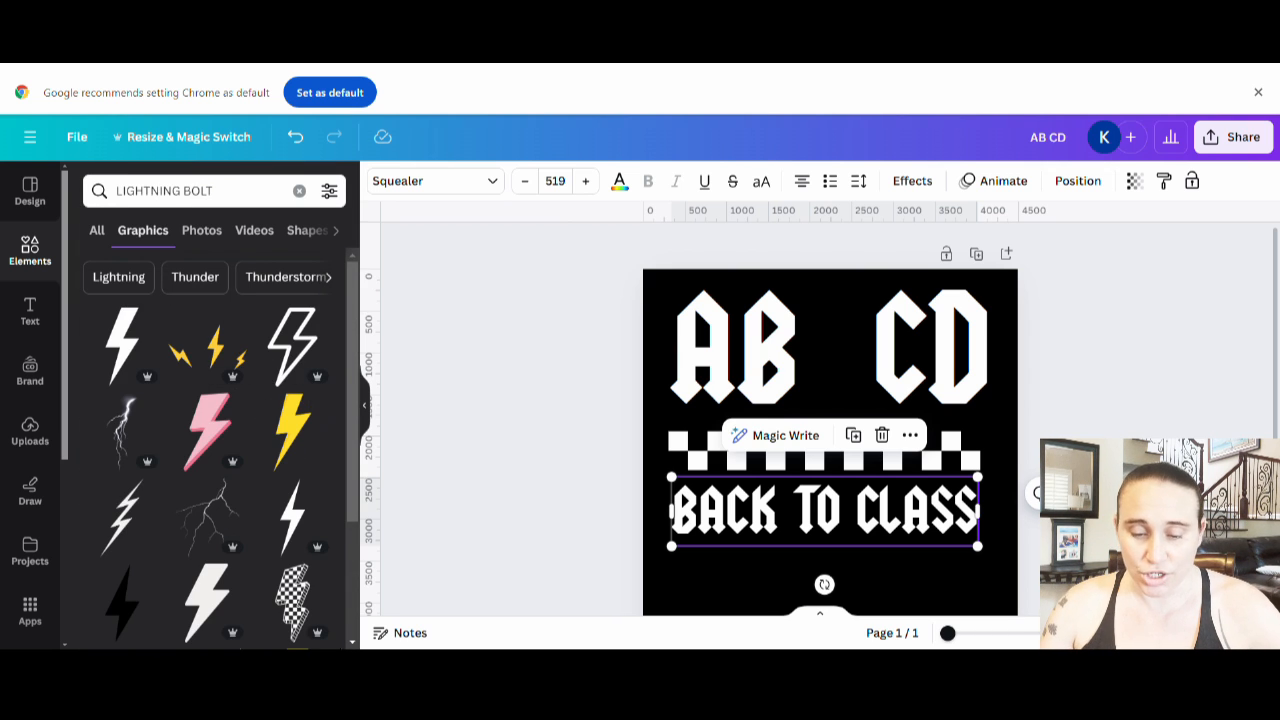
pyautogui.click(296, 605)
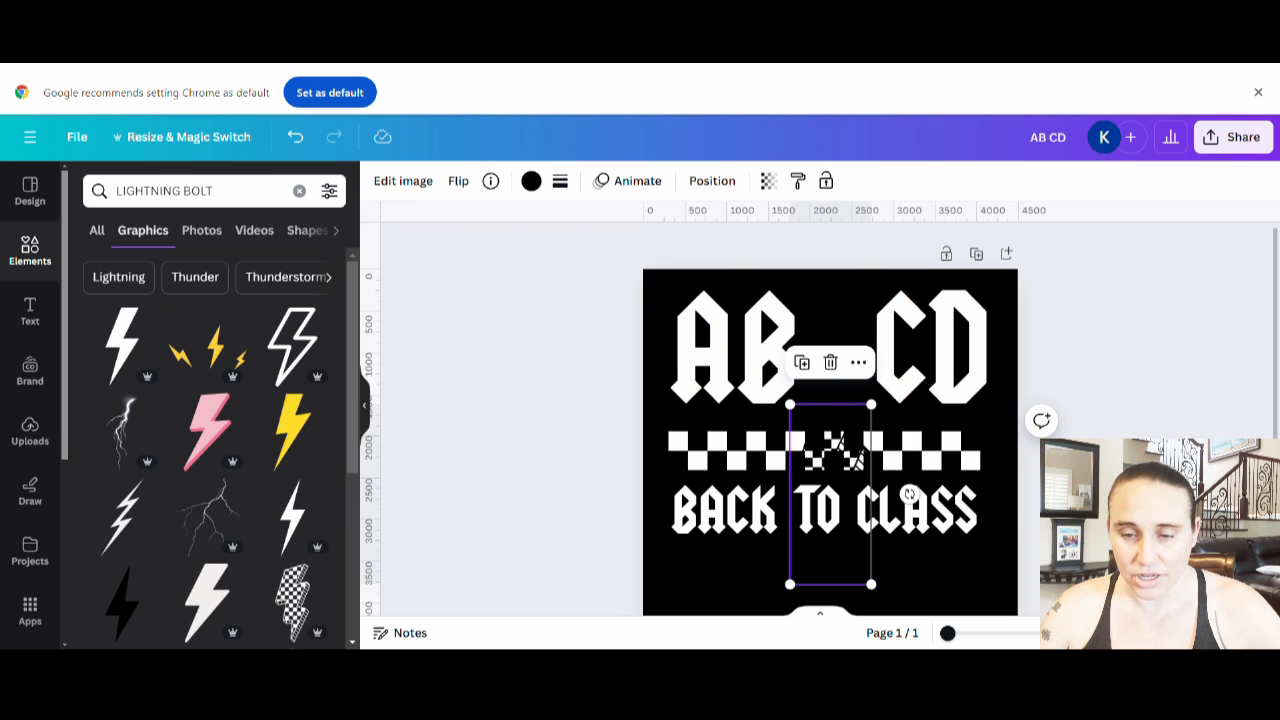
pyautogui.click(531, 181)
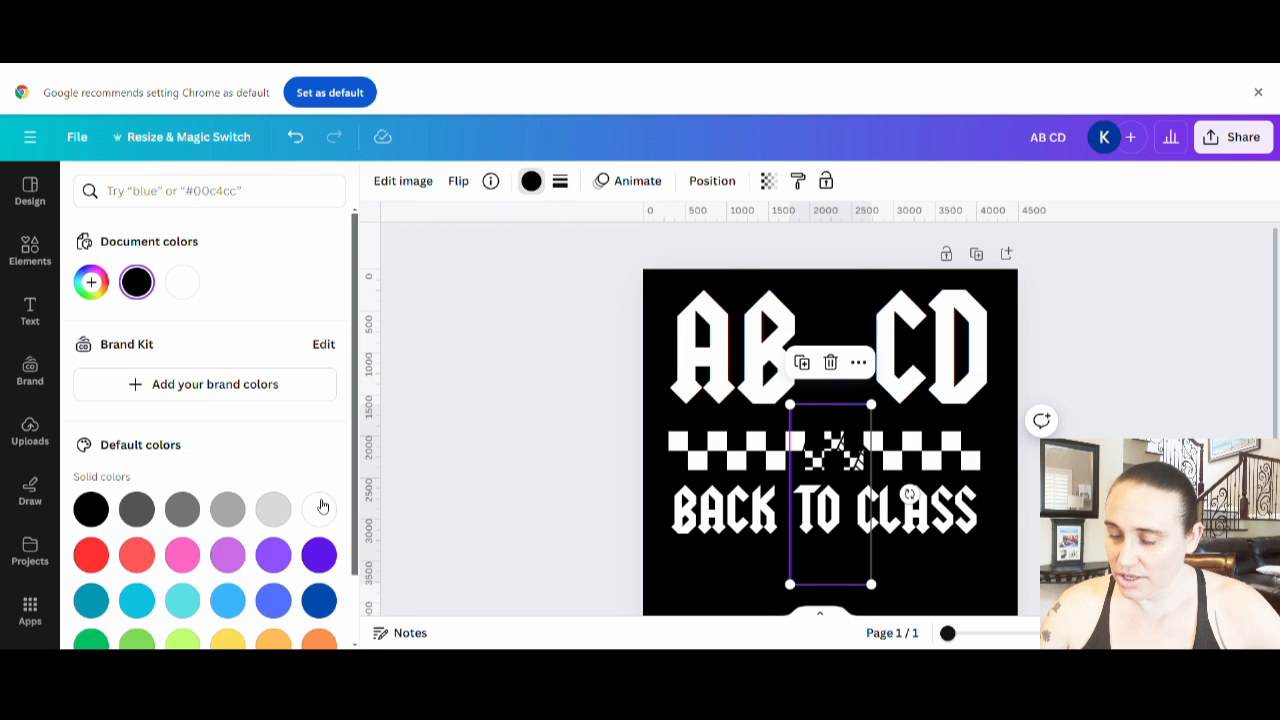
pyautogui.click(319, 509)
# Shrink the white bolt and position it in the gap between 'AB' and 'CD'
pyautogui.moveTo(830, 495); pyautogui.dragTo(828, 440)
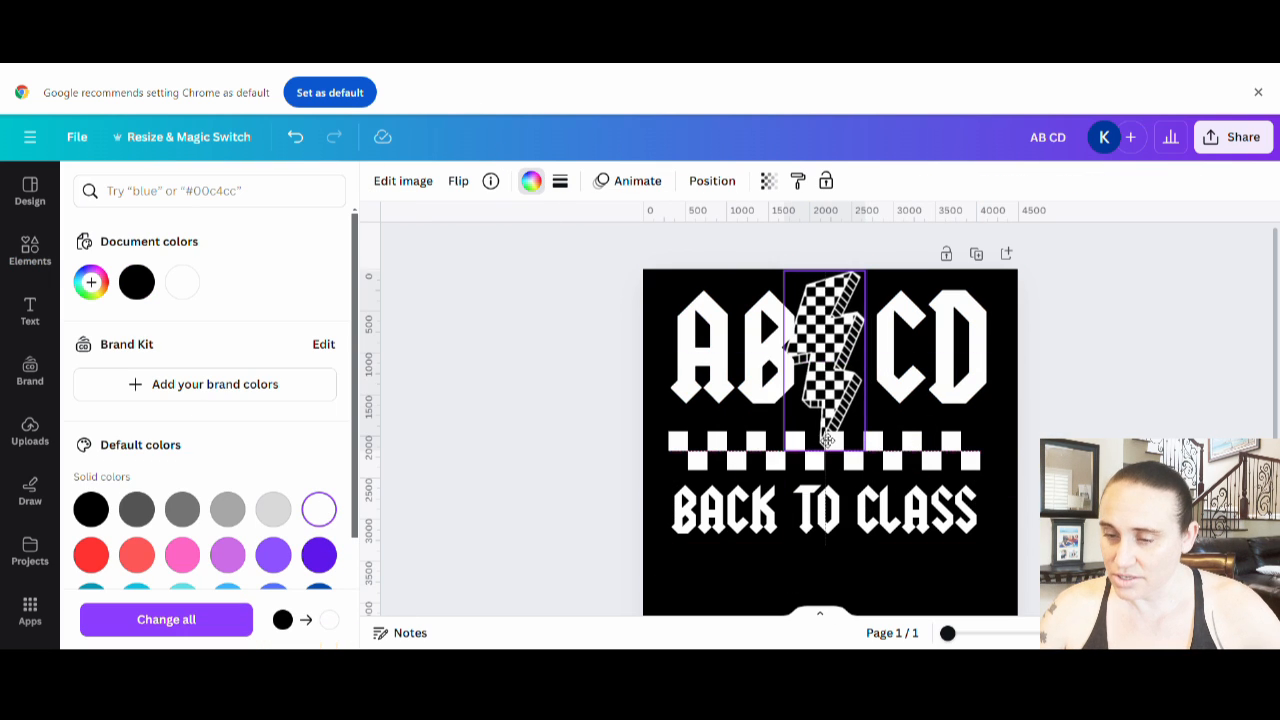
pyautogui.click(828, 440)
pyautogui.moveTo(862, 274); pyautogui.dragTo(845, 318)
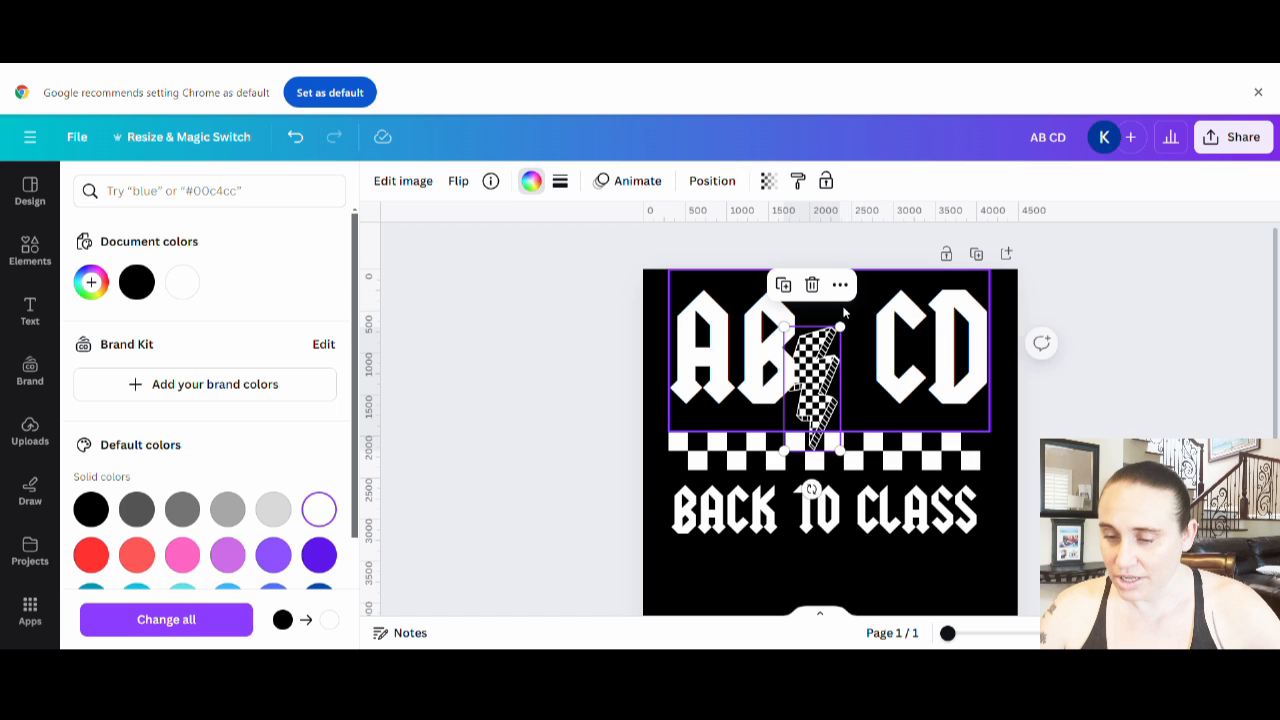
pyautogui.moveTo(815, 385); pyautogui.dragTo(828, 345)
pyautogui.click(700, 340)
pyautogui.click(830, 345)
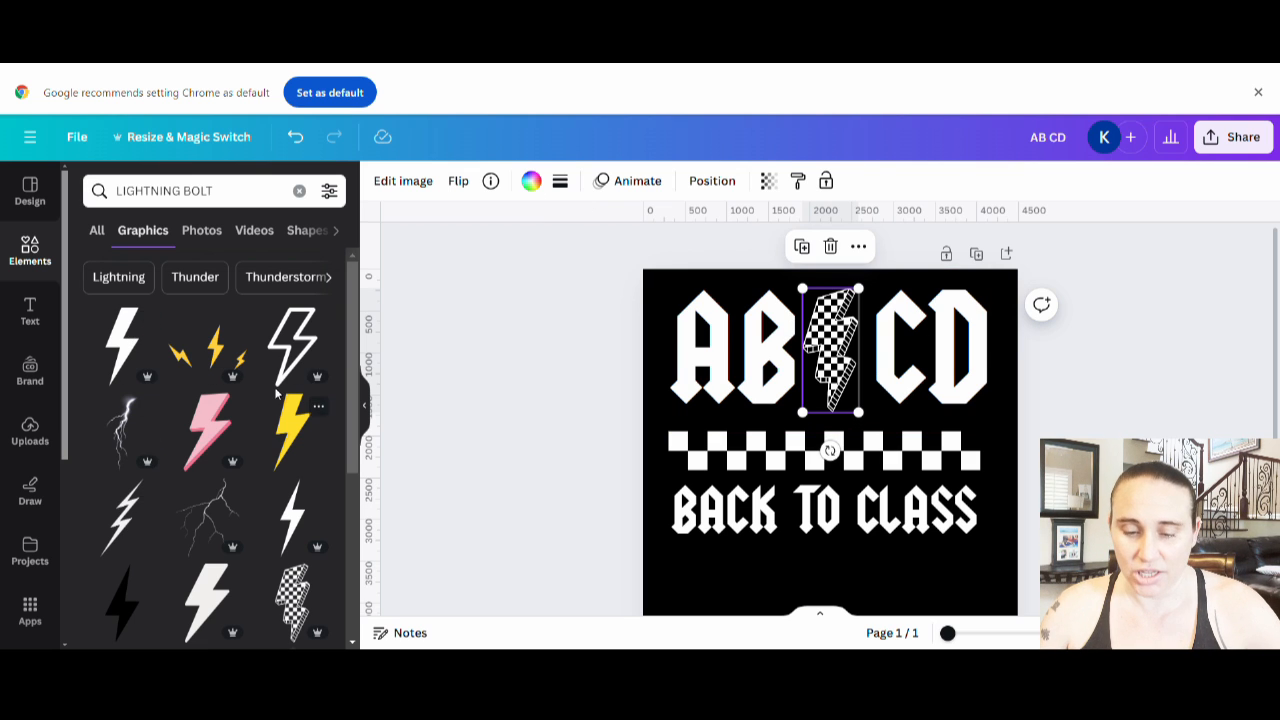
pyautogui.scroll(-3, 303, 455)
pyautogui.scroll(-2, 240, 430)
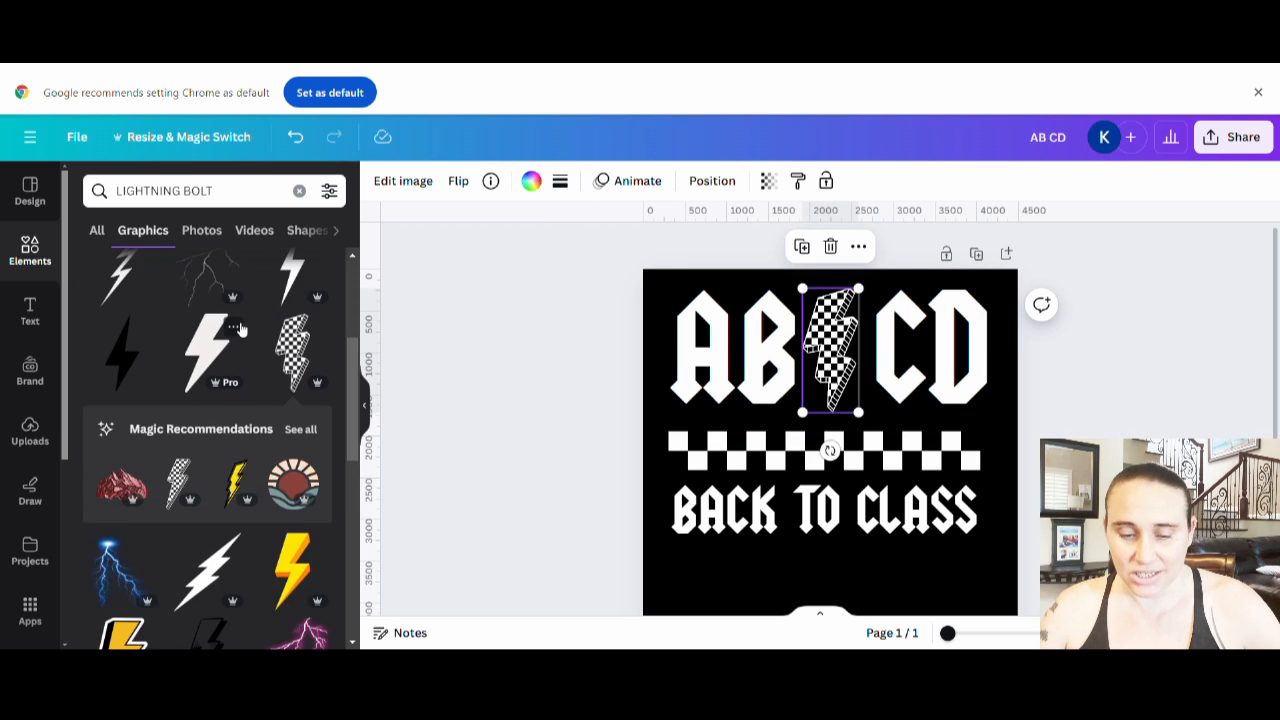
pyautogui.scroll(1, 235, 400)
pyautogui.scroll(-3, 235, 400)
pyautogui.scroll(-2, 210, 450)
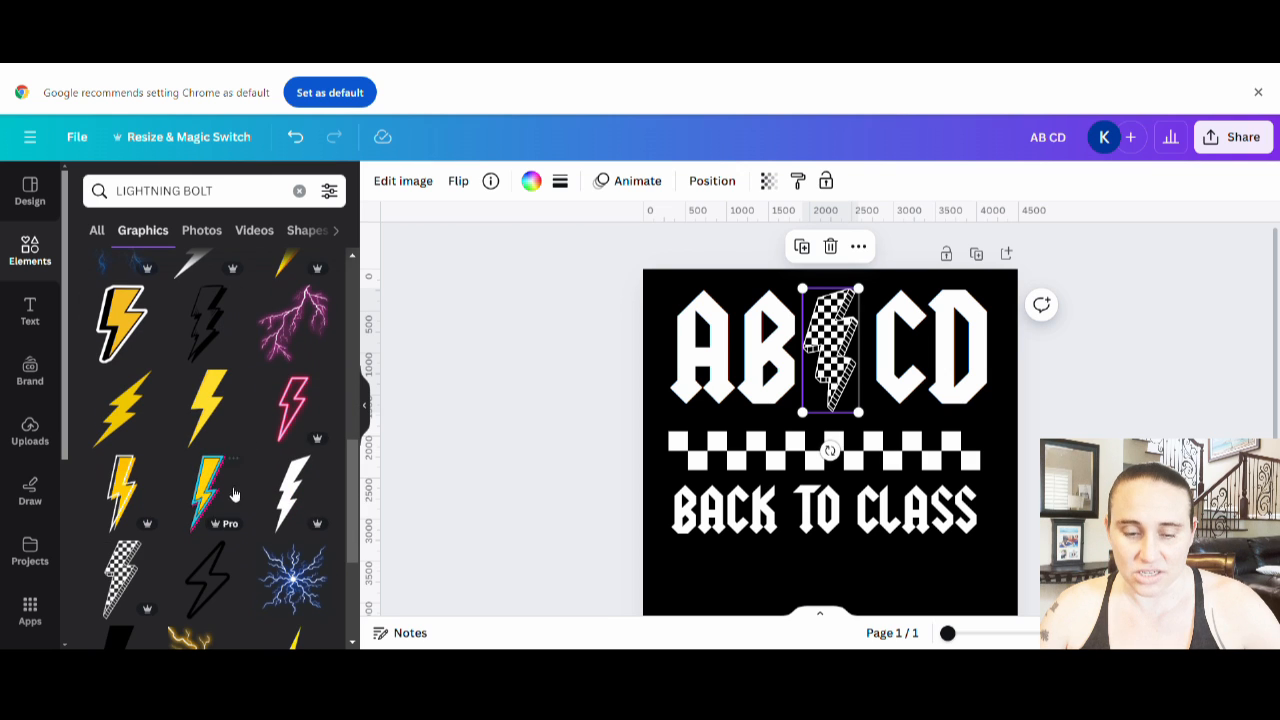
pyautogui.scroll(-3, 185, 395)
pyautogui.scroll(-3, 185, 395)
pyautogui.scroll(-2, 185, 395)
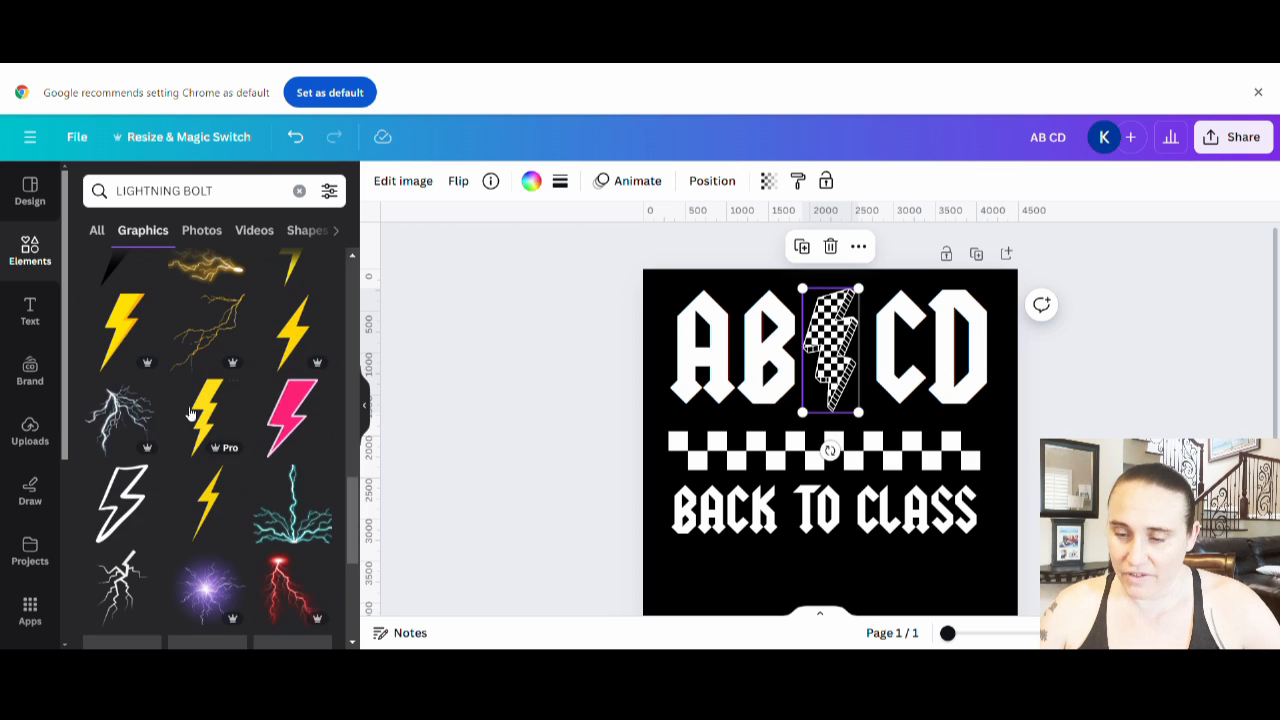
pyautogui.scroll(-3, 260, 500)
pyautogui.scroll(-2, 250, 480)
pyautogui.scroll(-3, 182, 386)
pyautogui.scroll(-3, 182, 386)
pyautogui.scroll(3, 182, 400)
pyautogui.scroll(1, 205, 455)
pyautogui.click(295, 428)
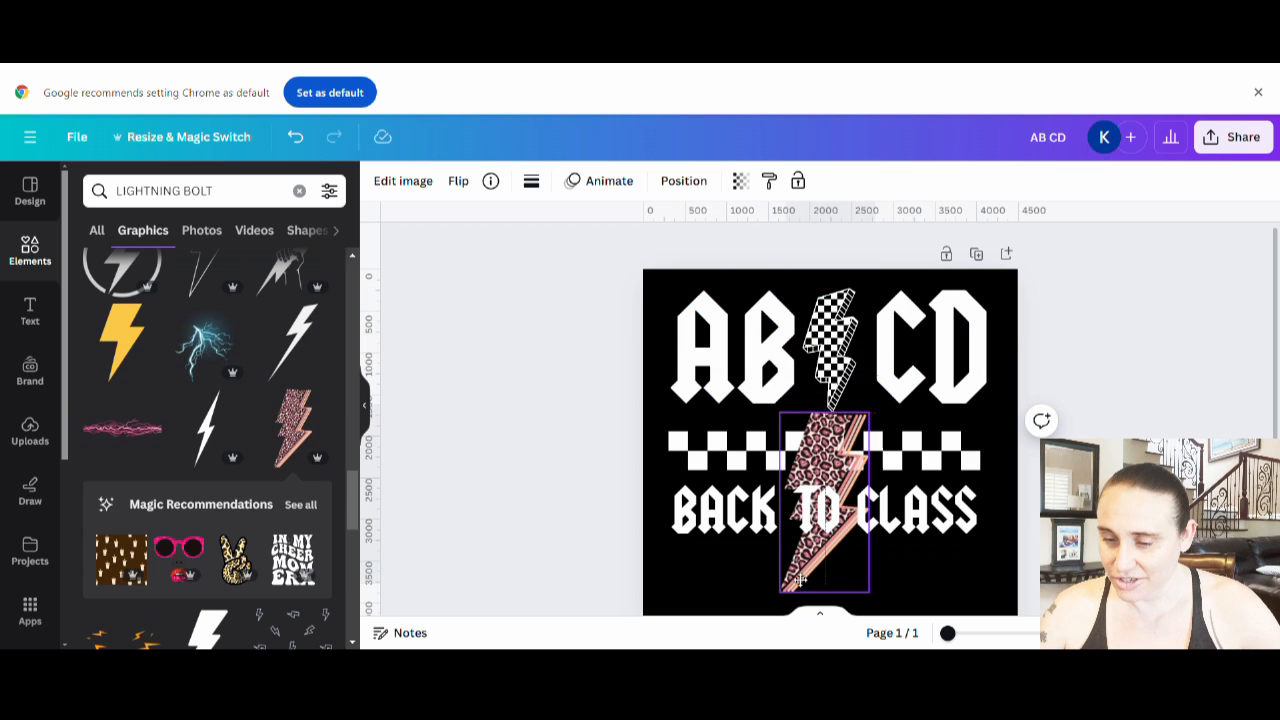
pyautogui.moveTo(830, 440)
pyautogui.mouseDown()
pyautogui.moveTo(754, 463)
pyautogui.moveTo(876, 466)
pyautogui.mouseUp()
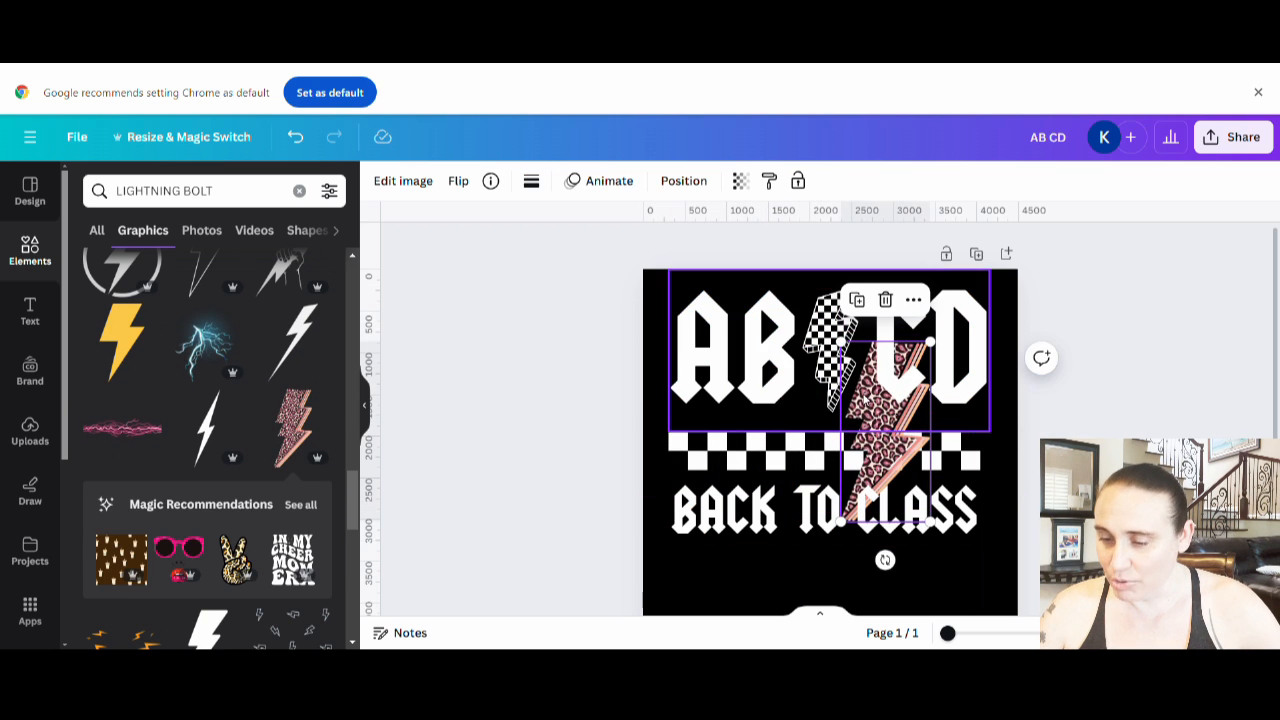
pyautogui.moveTo(876, 466); pyautogui.dragTo(851, 393)
pyautogui.press('Delete')
pyautogui.scroll(-5, 210, 400)
pyautogui.scroll(-4, 228, 404)
pyautogui.scroll(-5, 225, 390)
pyautogui.scroll(-4, 222, 376)
pyautogui.scroll(-3, 200, 450)
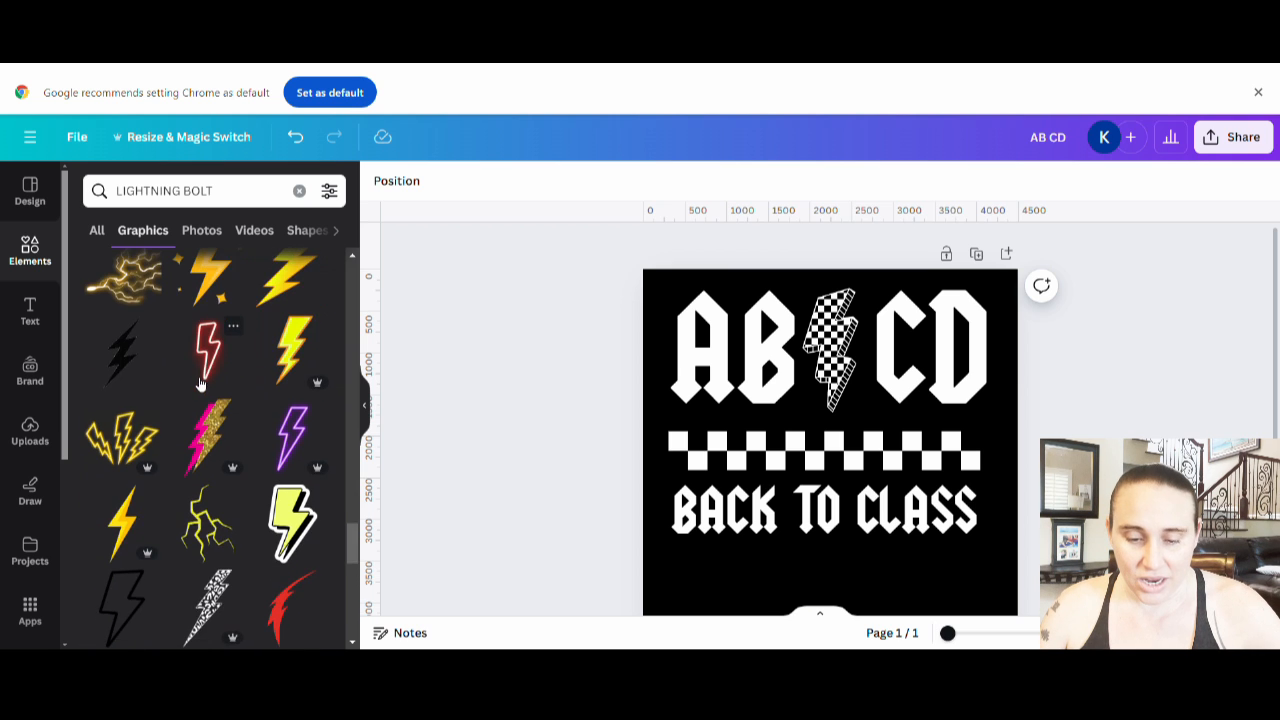
pyautogui.scroll(-3, 185, 517)
pyautogui.scroll(-3, 185, 517)
pyautogui.scroll(-3, 185, 520)
pyautogui.scroll(-5, 185, 530)
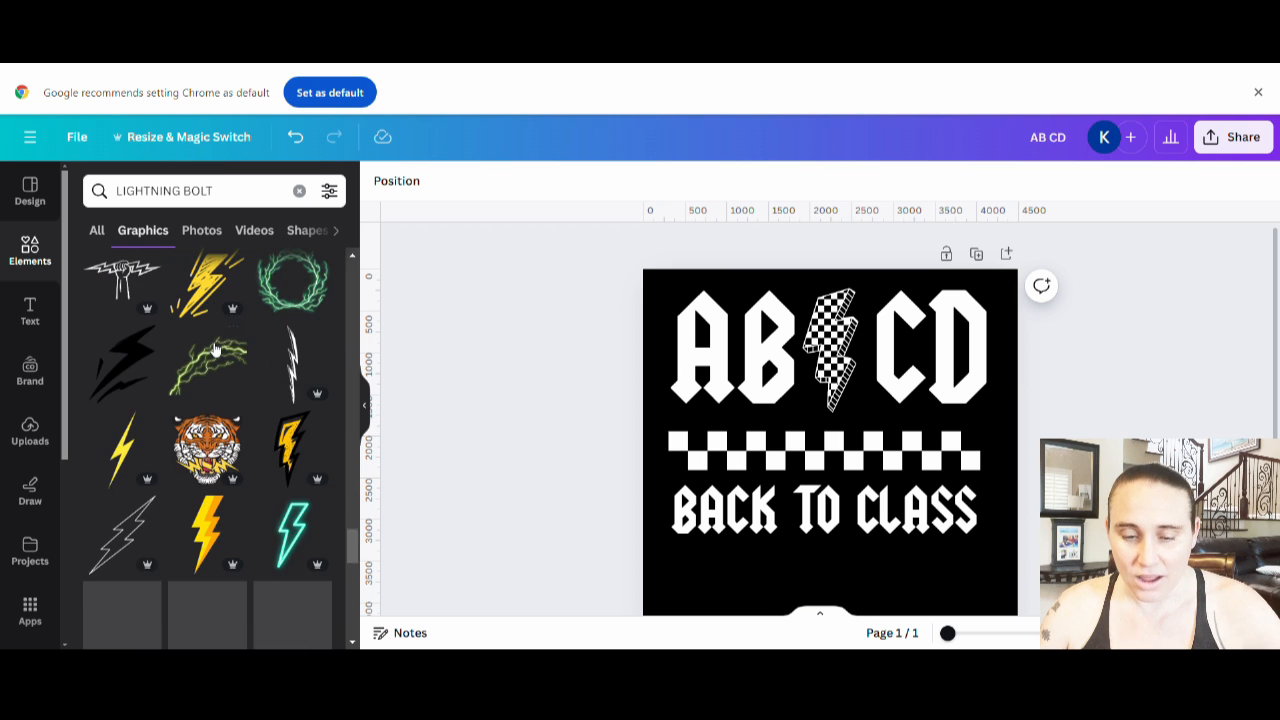
pyautogui.scroll(-2, 185, 540)
pyautogui.scroll(-4, 185, 540)
pyautogui.scroll(-3, 200, 480)
pyautogui.scroll(-4, 224, 416)
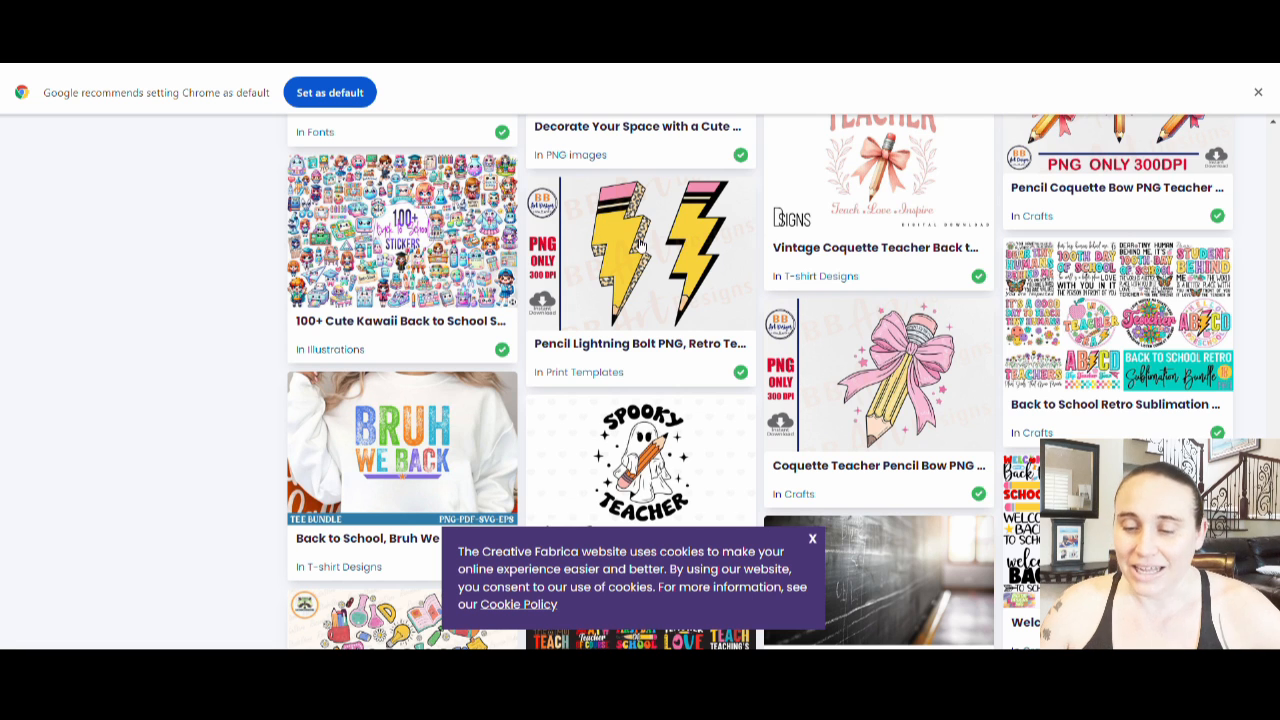
# Open the Pencil Lightning Bolt PNG, Retro Teacher product page from the search results
pyautogui.click(640, 243)
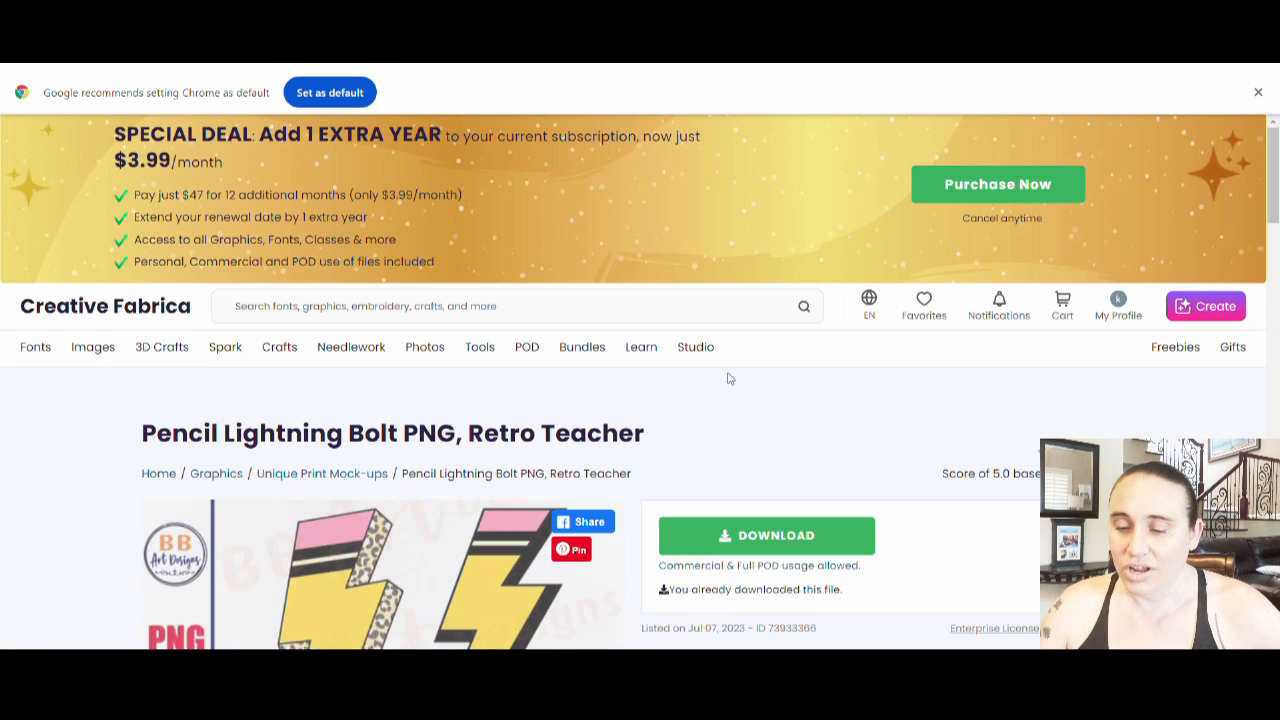
pyautogui.scroll(-1, 815, 285)
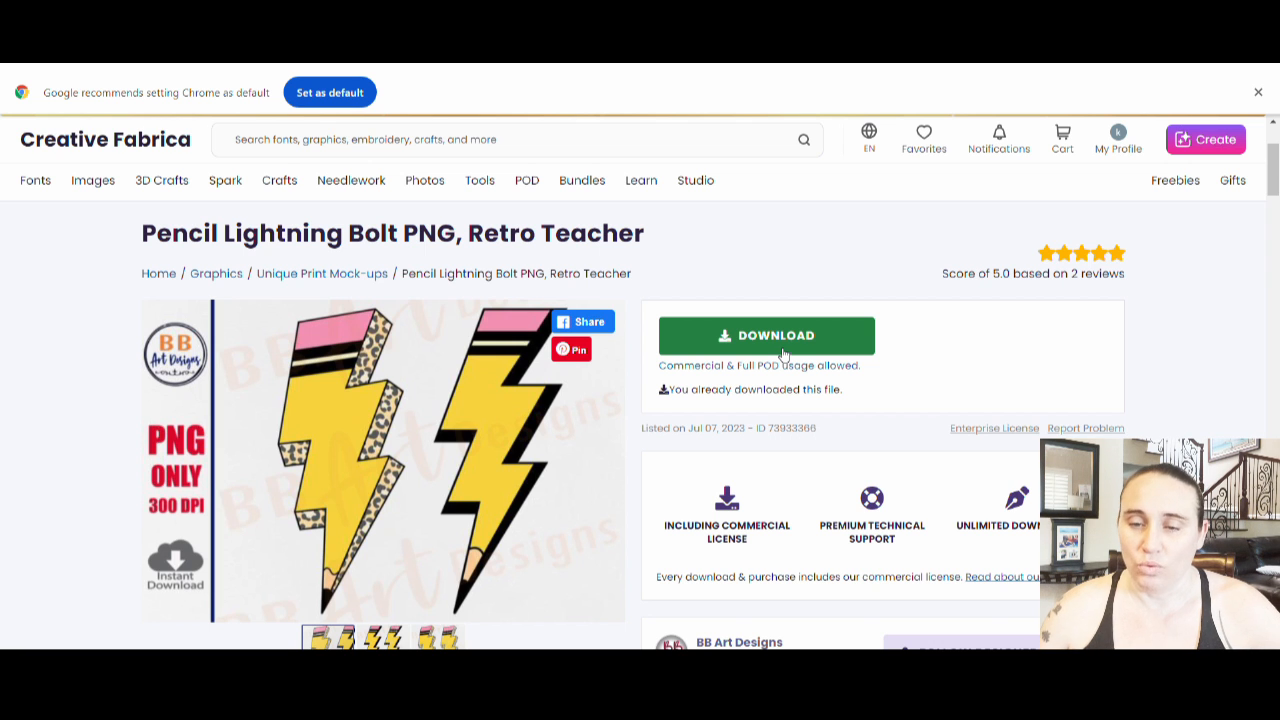
# Delete the checkered bolt from the AB CD heading and move the pencil bolt up into that gap
pyautogui.hotkey('ctrl', 'Tab')
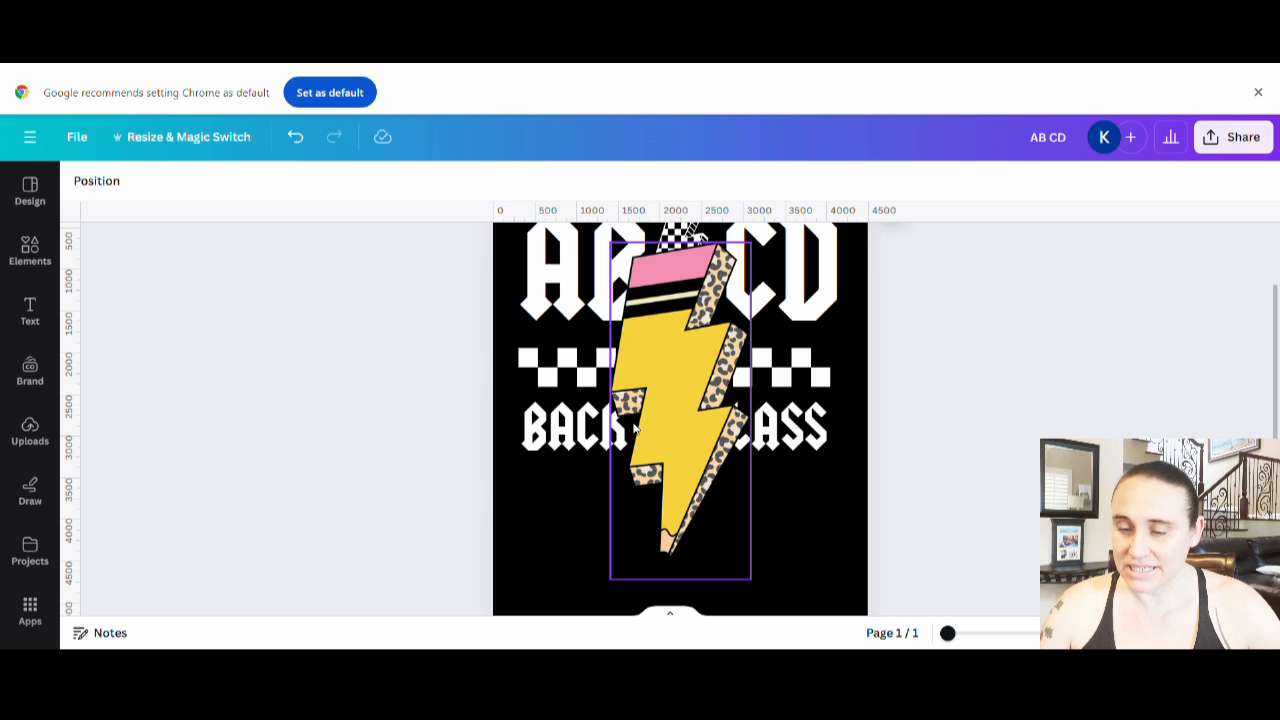
pyautogui.moveTo(693, 320)
pyautogui.mouseDown()
pyautogui.moveTo(716, 318)
pyautogui.moveTo(728, 390)
pyautogui.mouseUp()
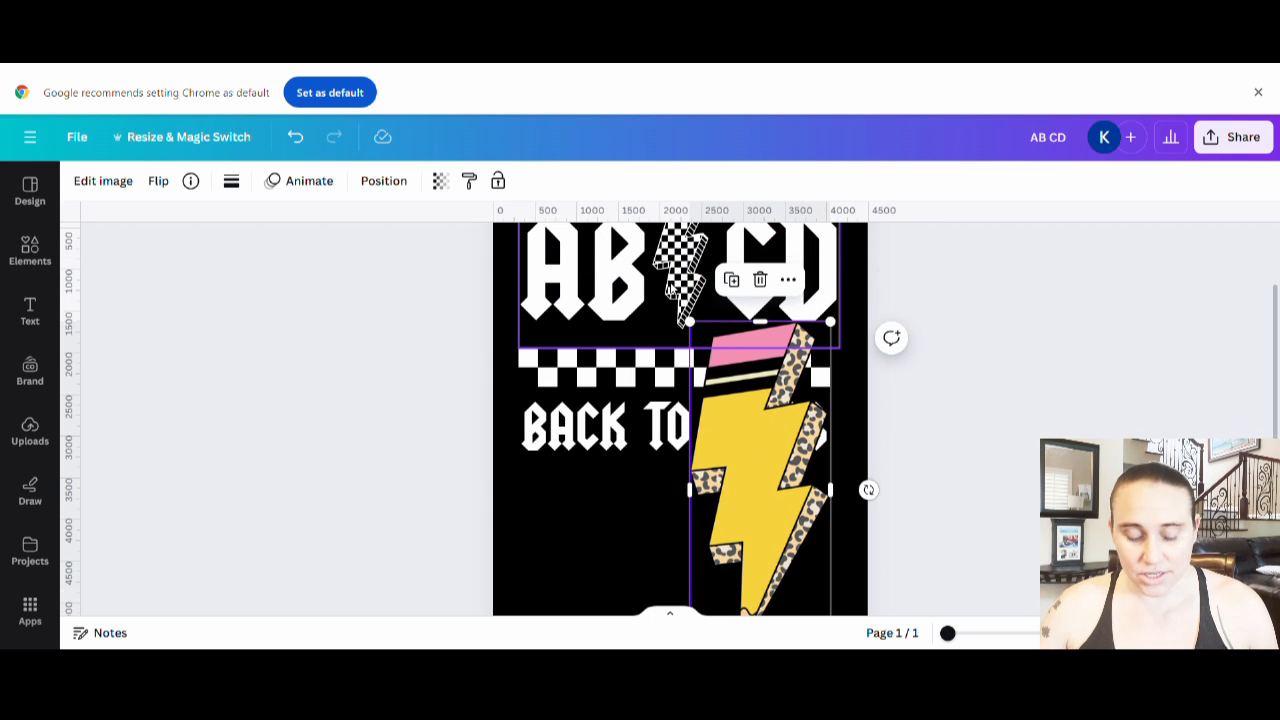
pyautogui.click(683, 300)
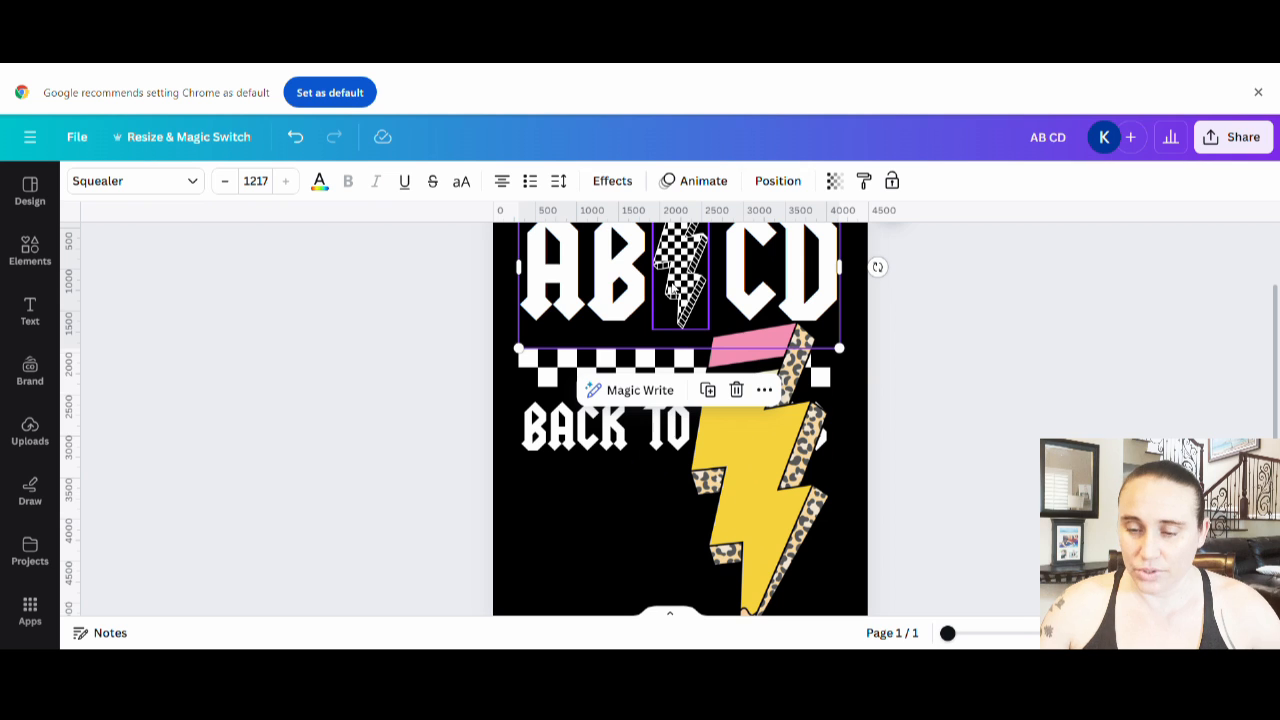
pyautogui.press('Delete')
pyautogui.click(332, 300)
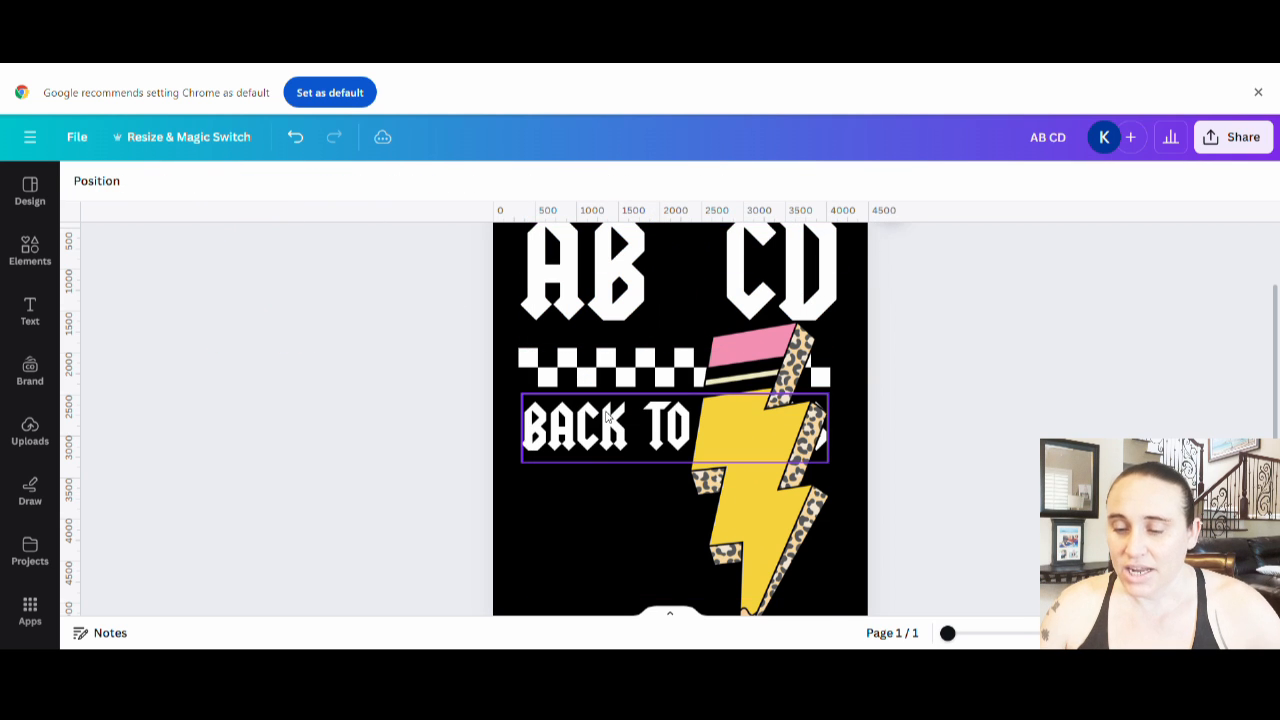
pyautogui.click(744, 455)
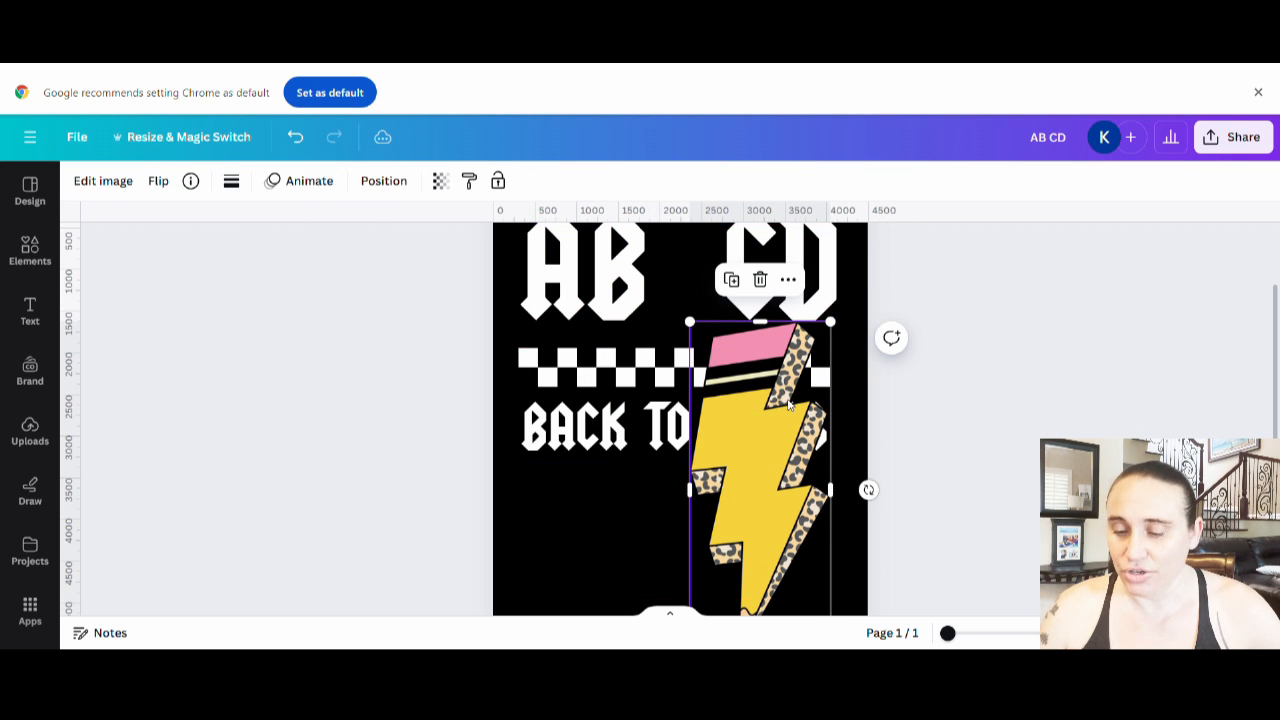
pyautogui.moveTo(788, 400); pyautogui.dragTo(772, 346)
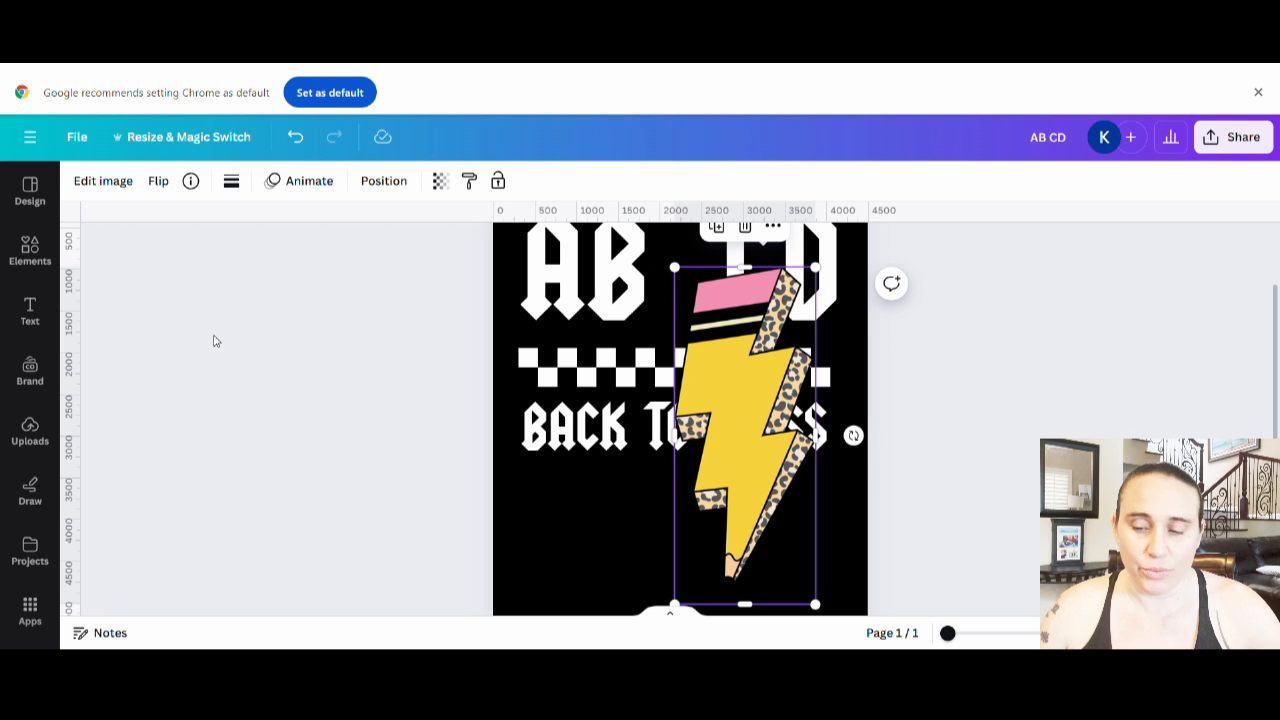
# Add the plain yellow lightning bolt, enlarge it to match the pencil bolt and shift the pencil bolt right
pyautogui.click(30, 250)
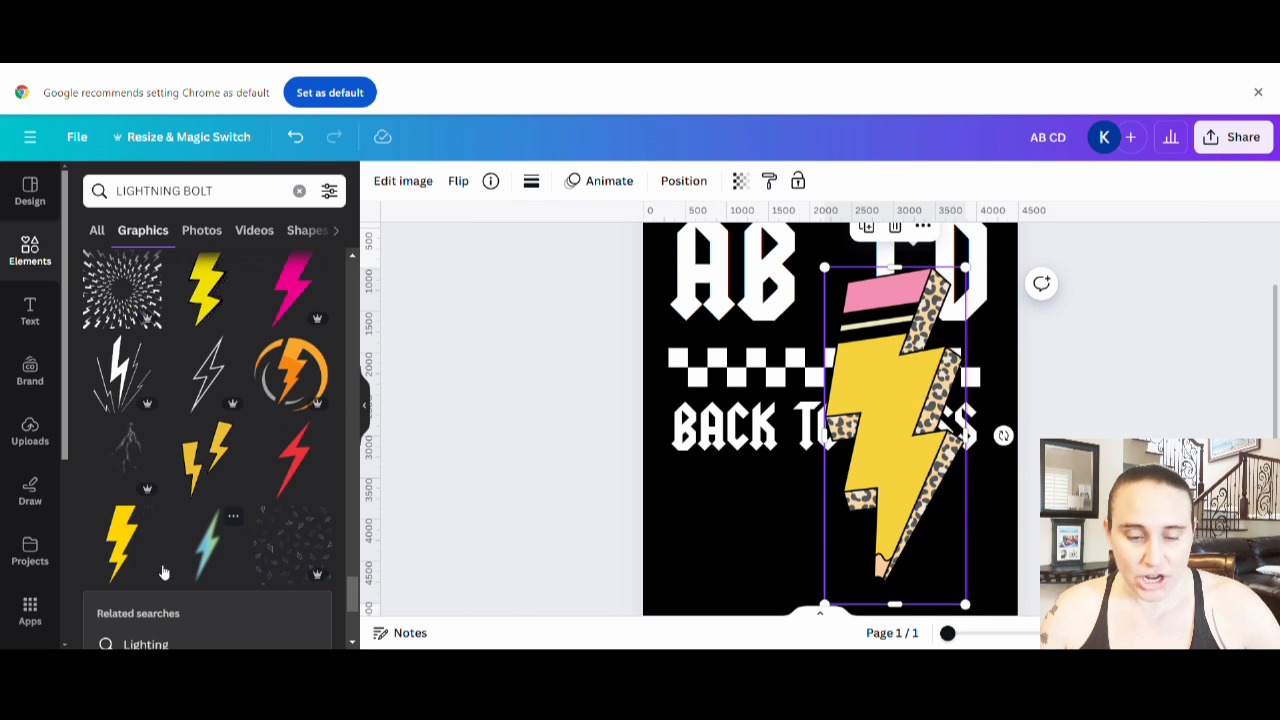
pyautogui.click(120, 545)
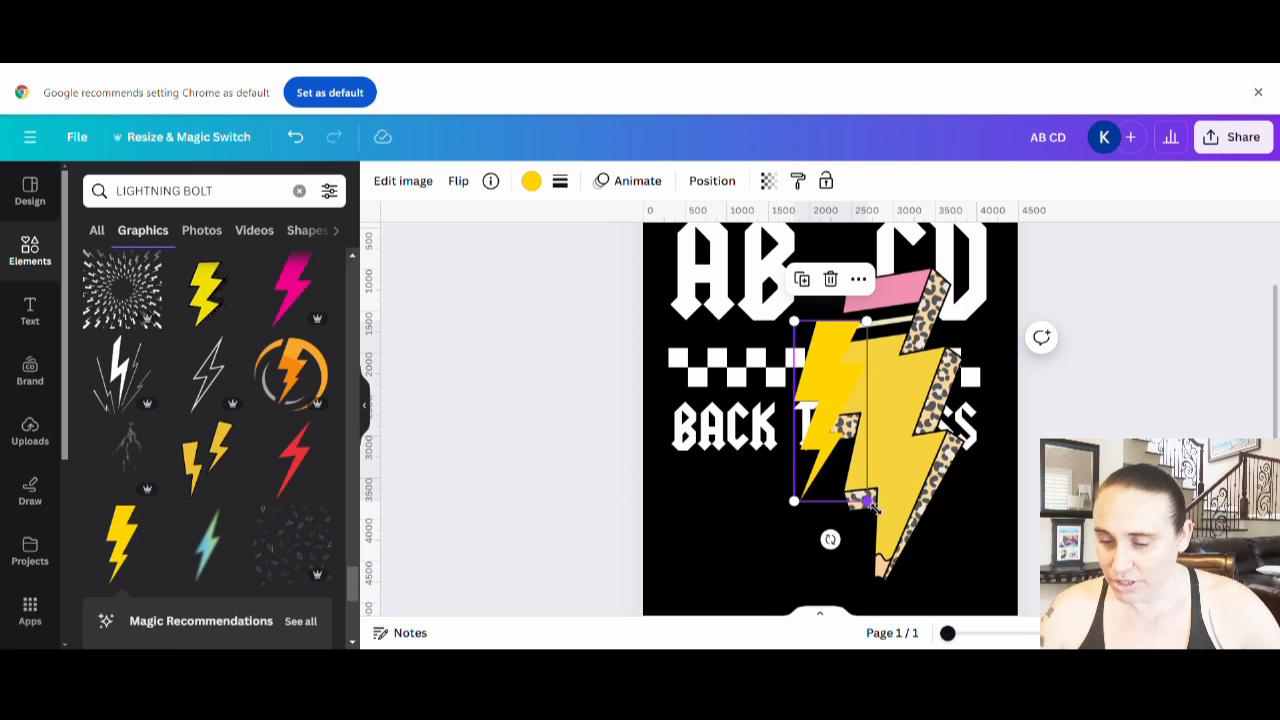
pyautogui.moveTo(874, 505); pyautogui.dragTo(905, 600)
pyautogui.moveTo(850, 500)
pyautogui.mouseDown()
pyautogui.moveTo(881, 437)
pyautogui.moveTo(846, 460)
pyautogui.moveTo(760, 440)
pyautogui.mouseUp()
pyautogui.click(940, 458)
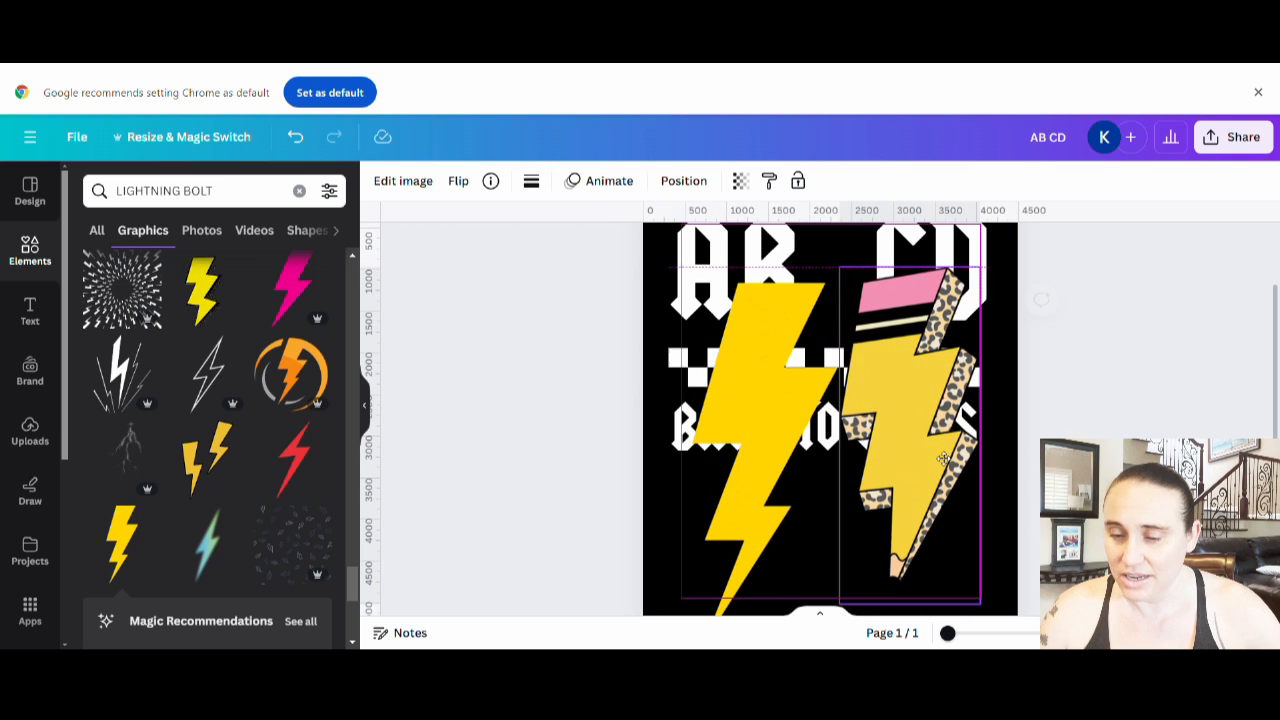
pyautogui.moveTo(940, 458); pyautogui.dragTo(965, 455)
pyautogui.click(760, 465)
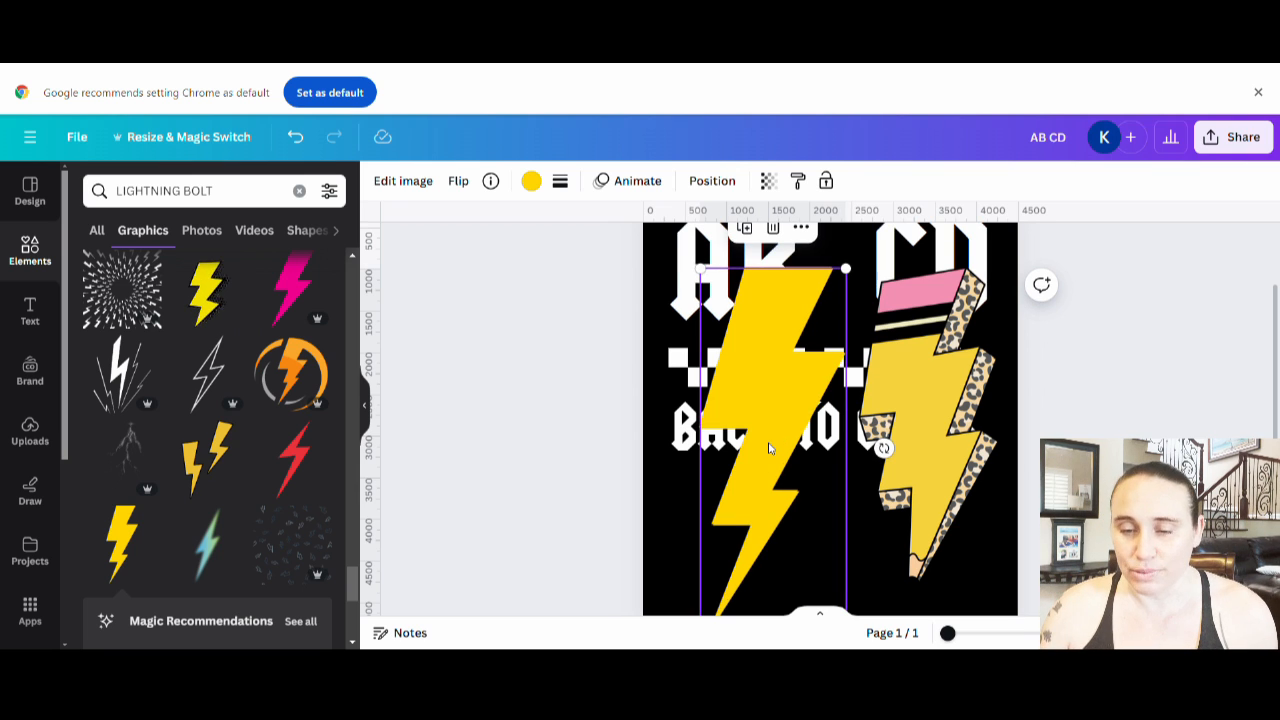
# Recolour the plain bolt pink, then change it to black
pyautogui.click(531, 181)
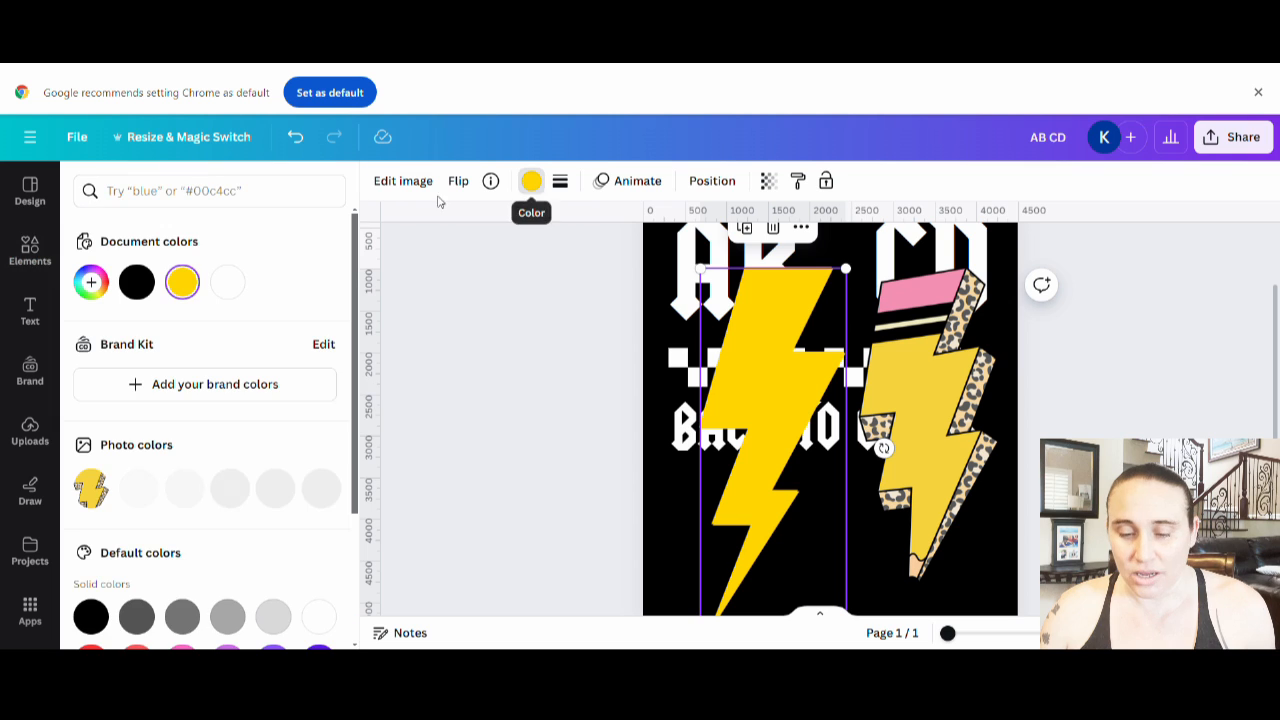
pyautogui.click(320, 486)
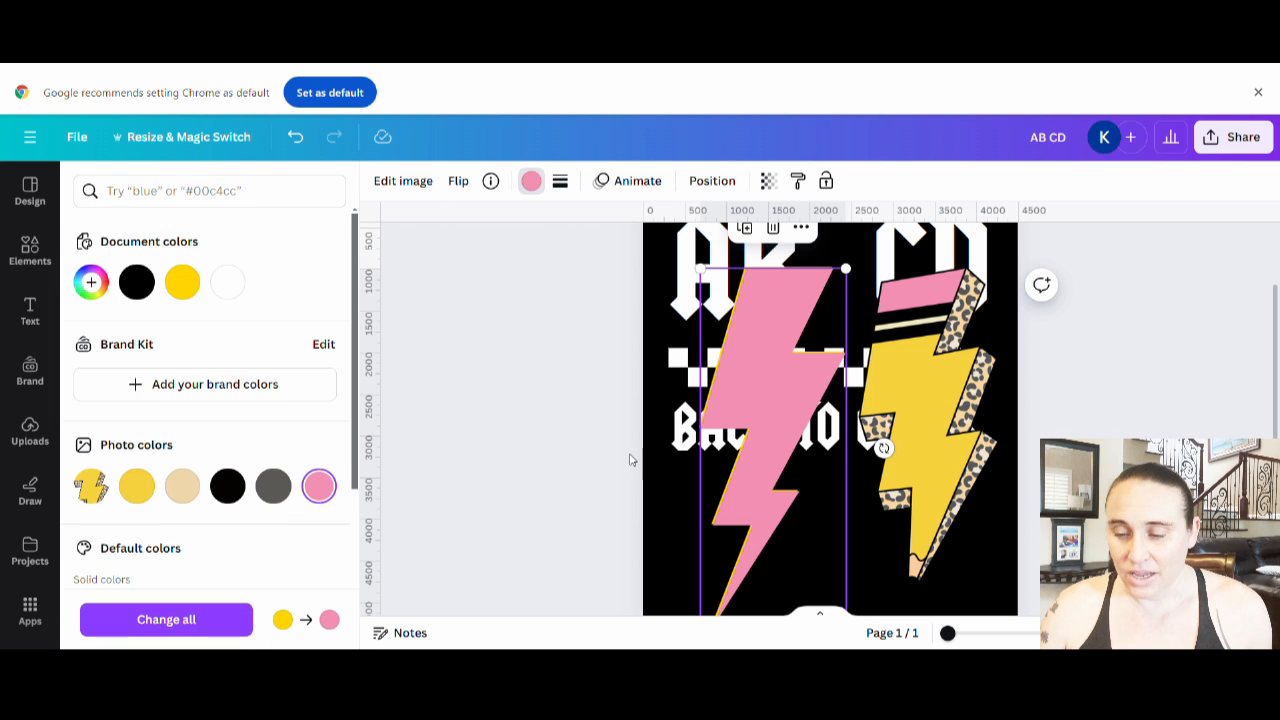
pyautogui.click(761, 440)
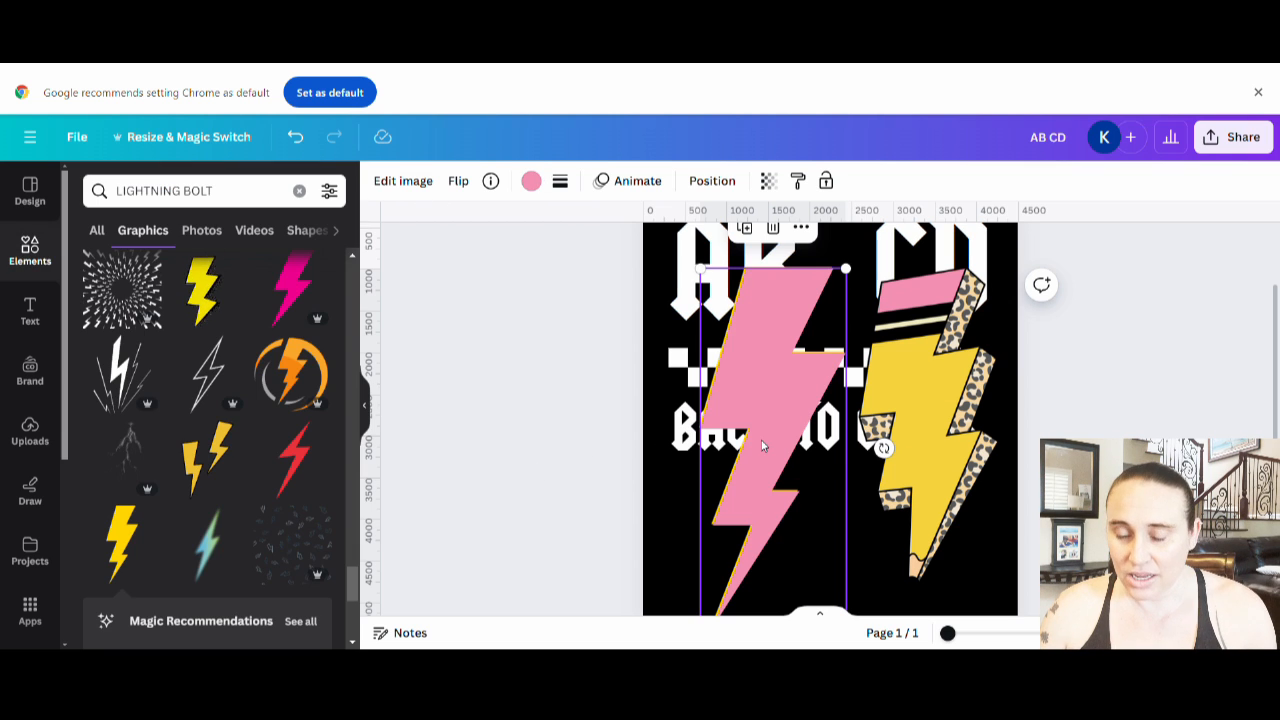
pyautogui.click(531, 181)
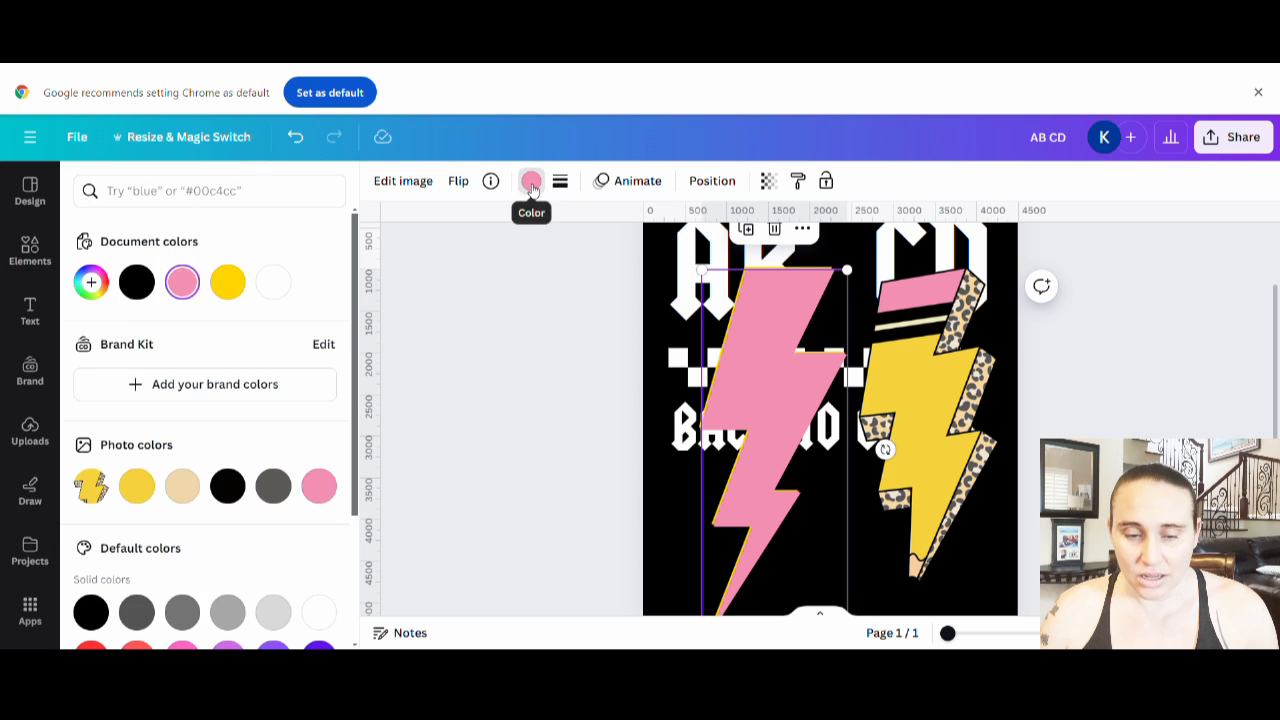
pyautogui.click(137, 282)
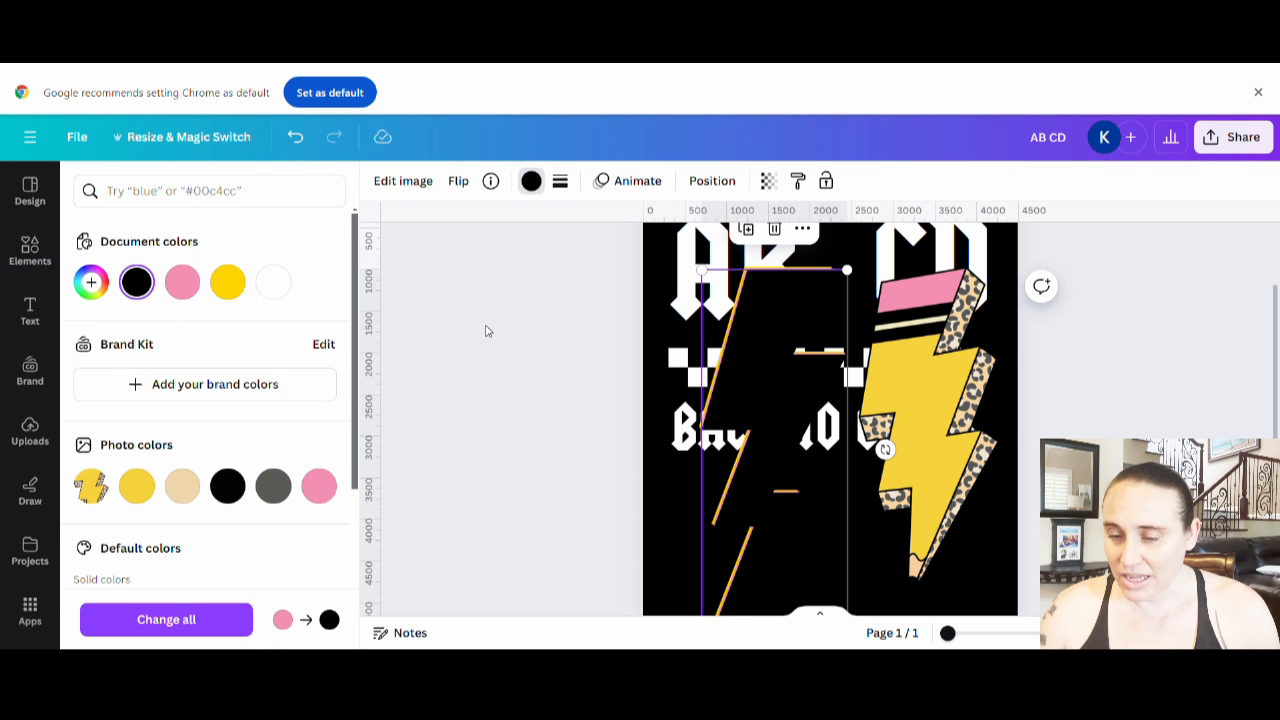
pyautogui.click(487, 331)
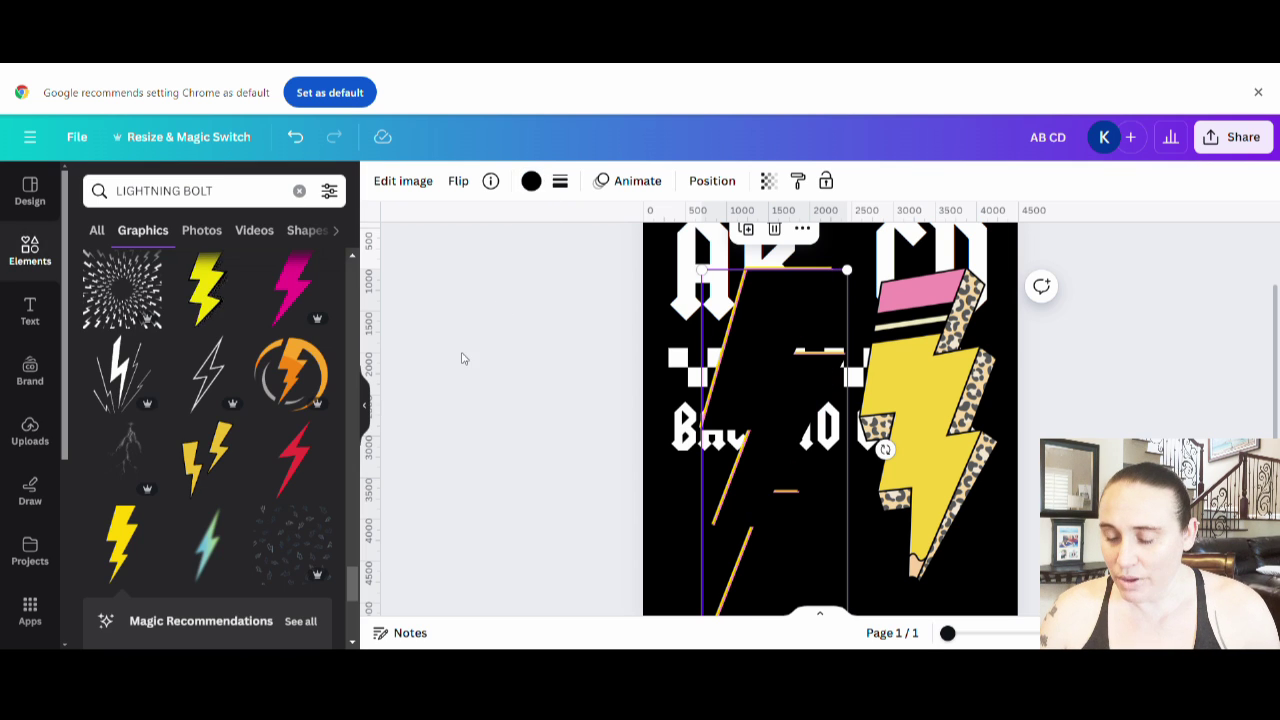
# Crop the black lightning bolt, trimming from the top then extending the crop back upward
pyautogui.click(789, 363)
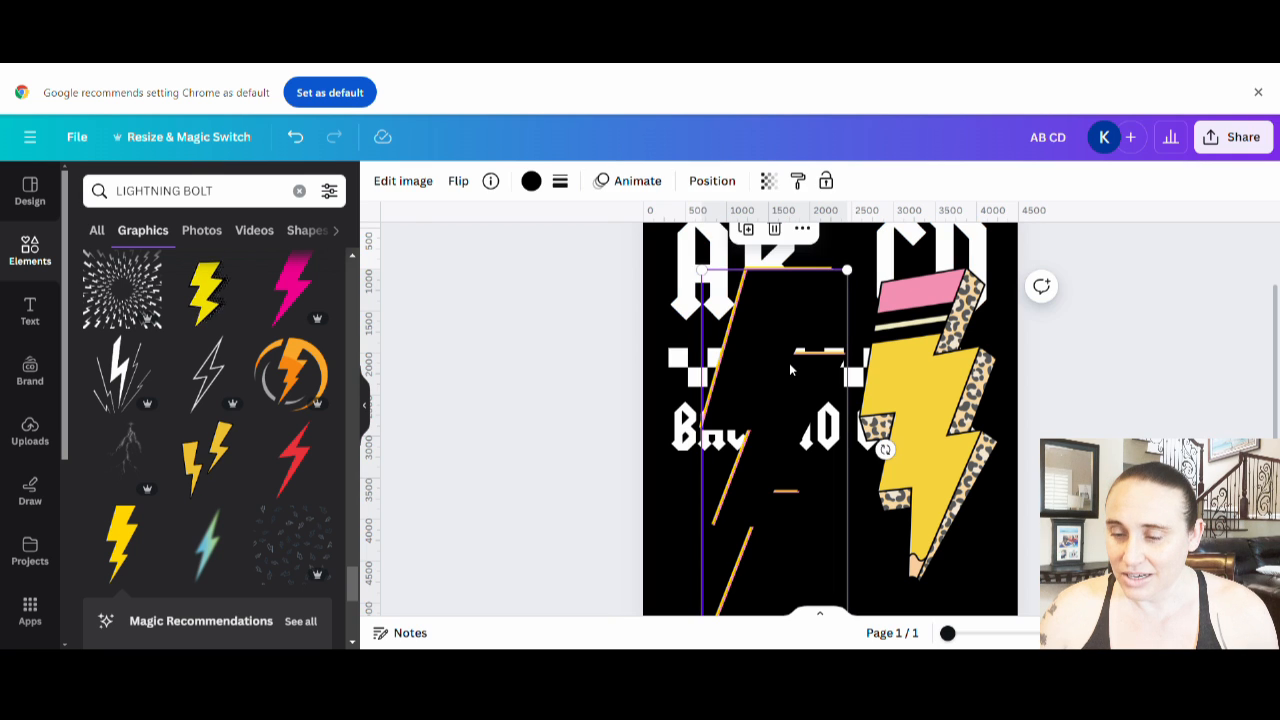
pyautogui.doubleClick(789, 363)
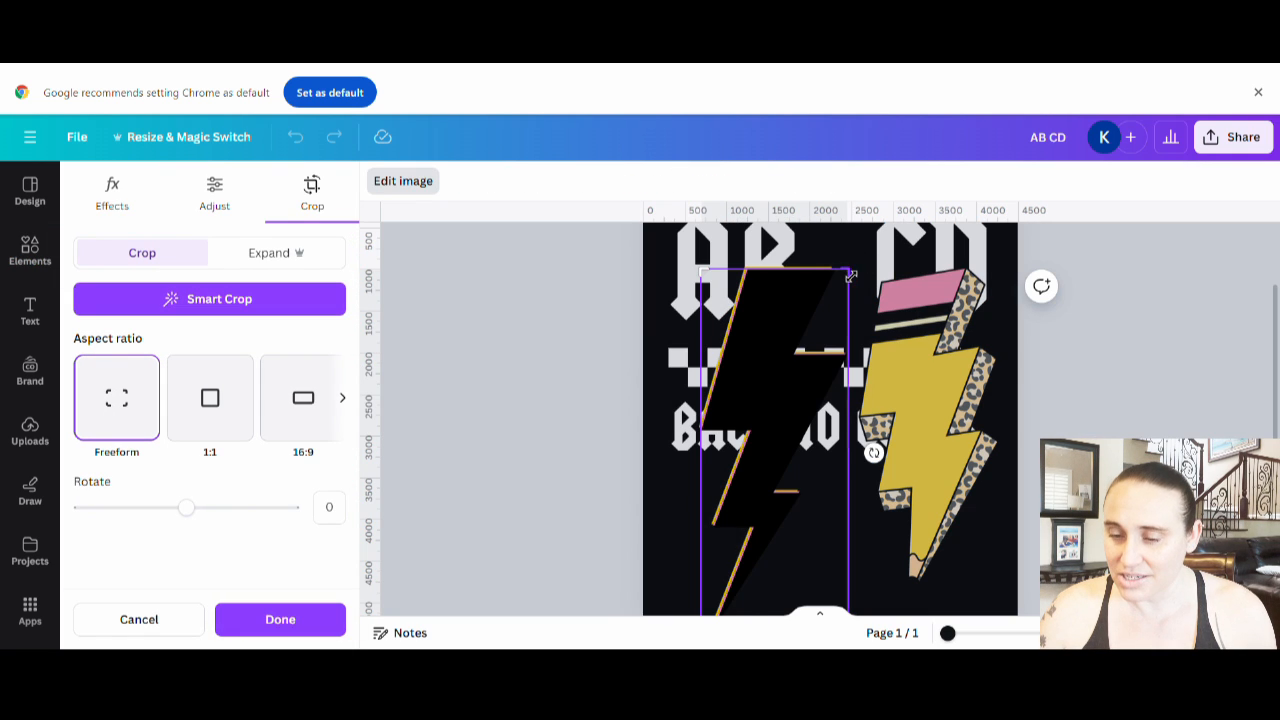
pyautogui.moveTo(851, 276); pyautogui.dragTo(865, 330)
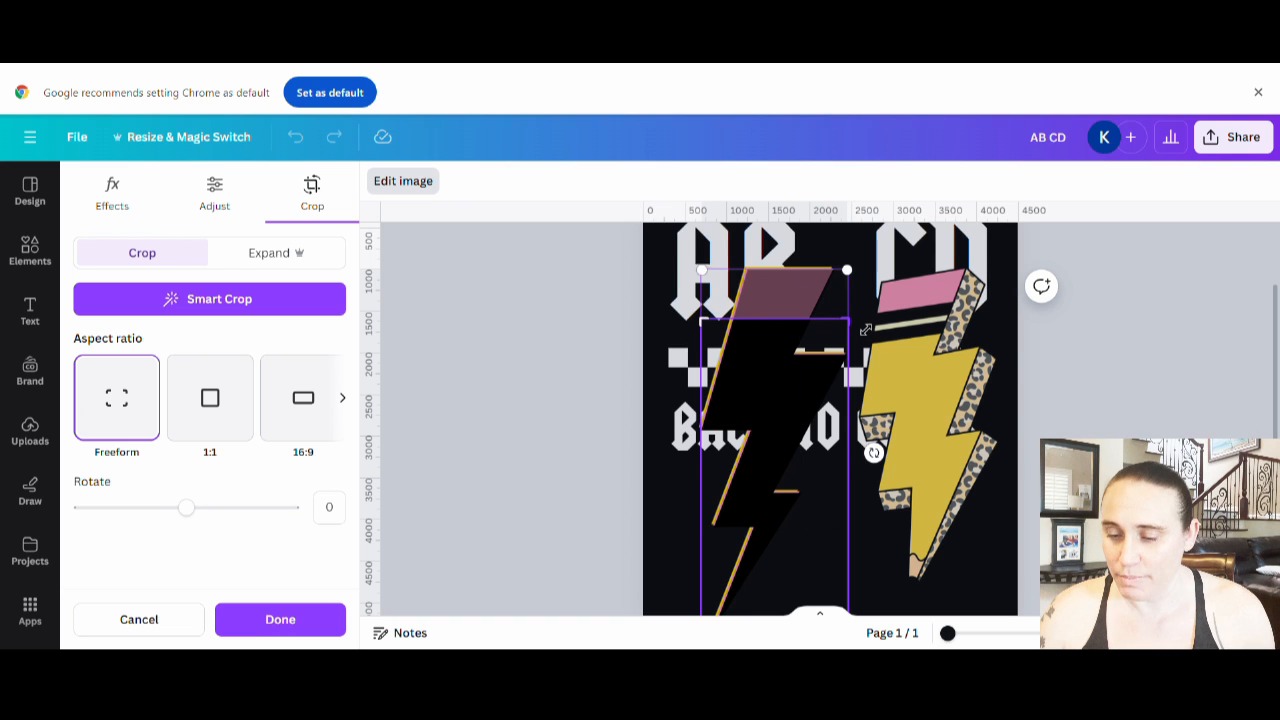
pyautogui.scroll(-3, 865, 400)
pyautogui.moveTo(850, 520); pyautogui.dragTo(850, 262)
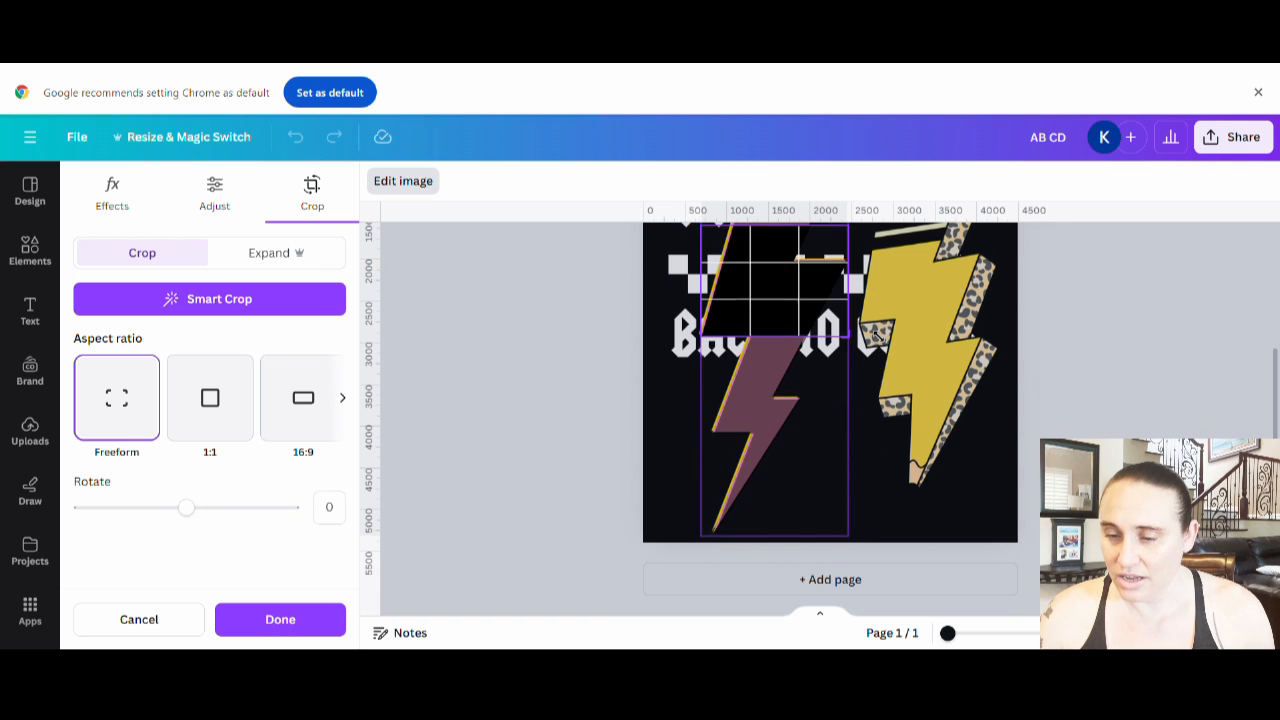
pyautogui.scroll(2, 850, 365)
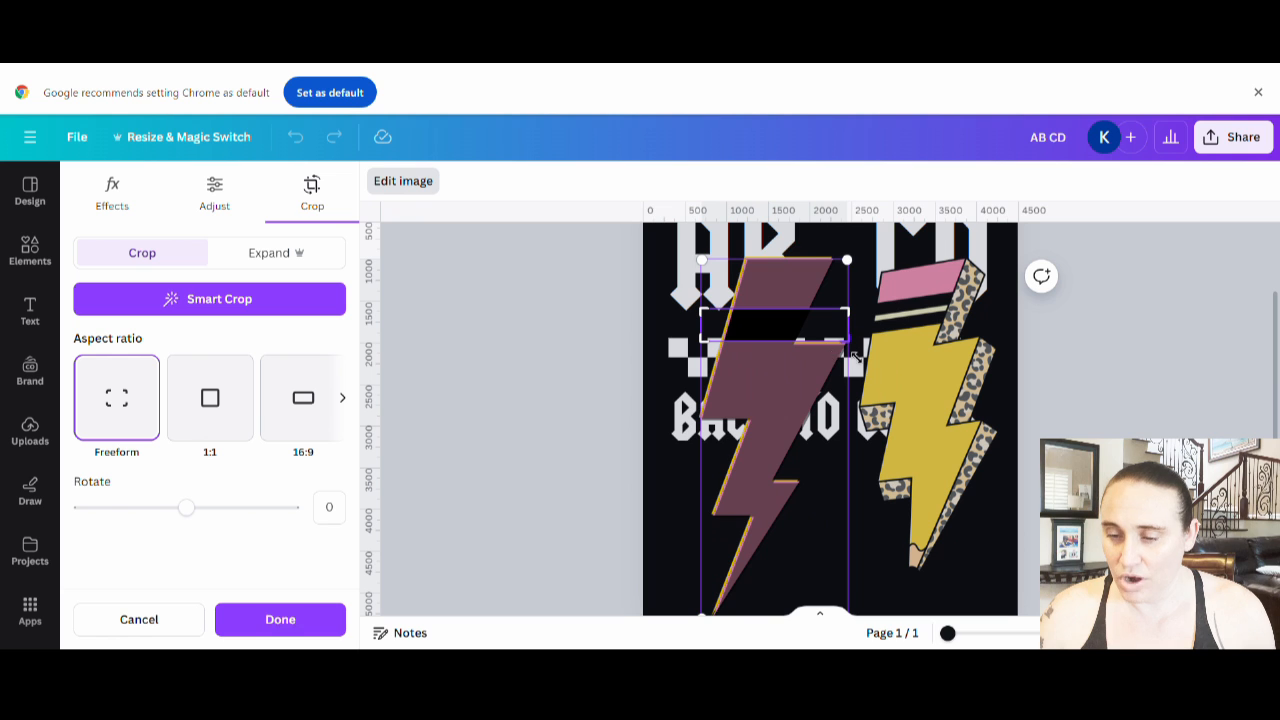
pyautogui.moveTo(853, 350); pyautogui.dragTo(850, 345)
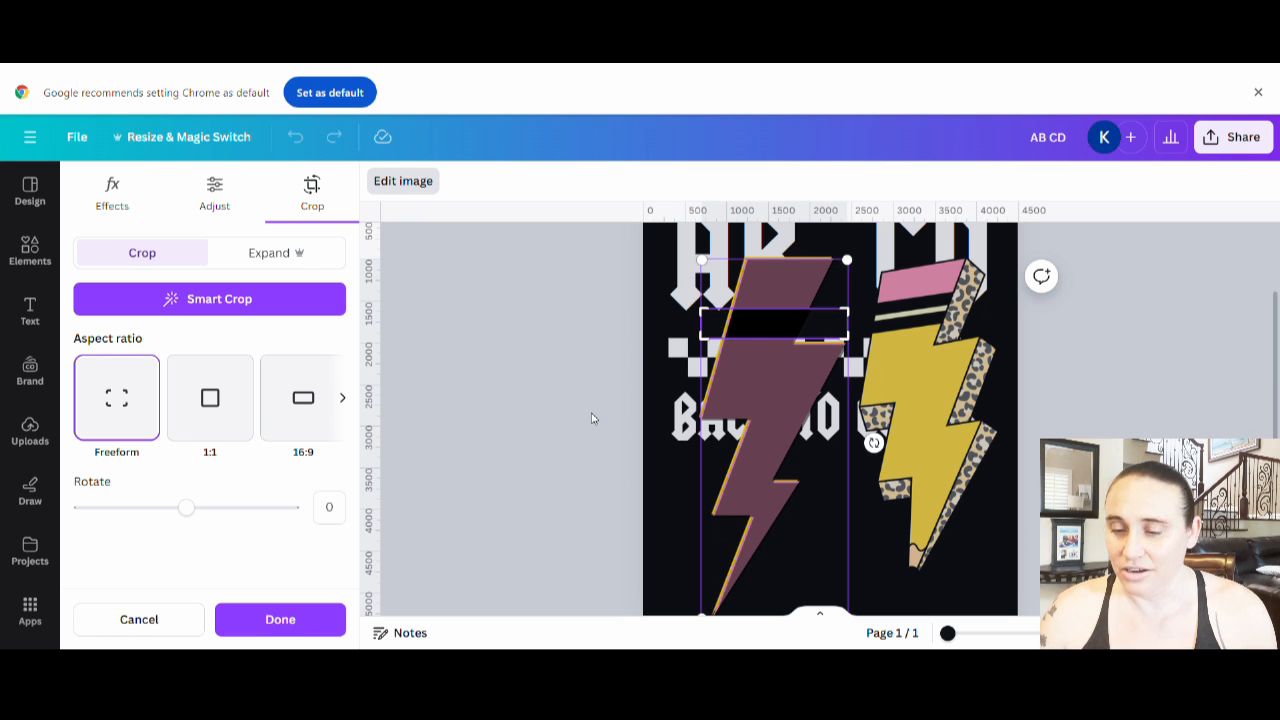
pyautogui.click(547, 436)
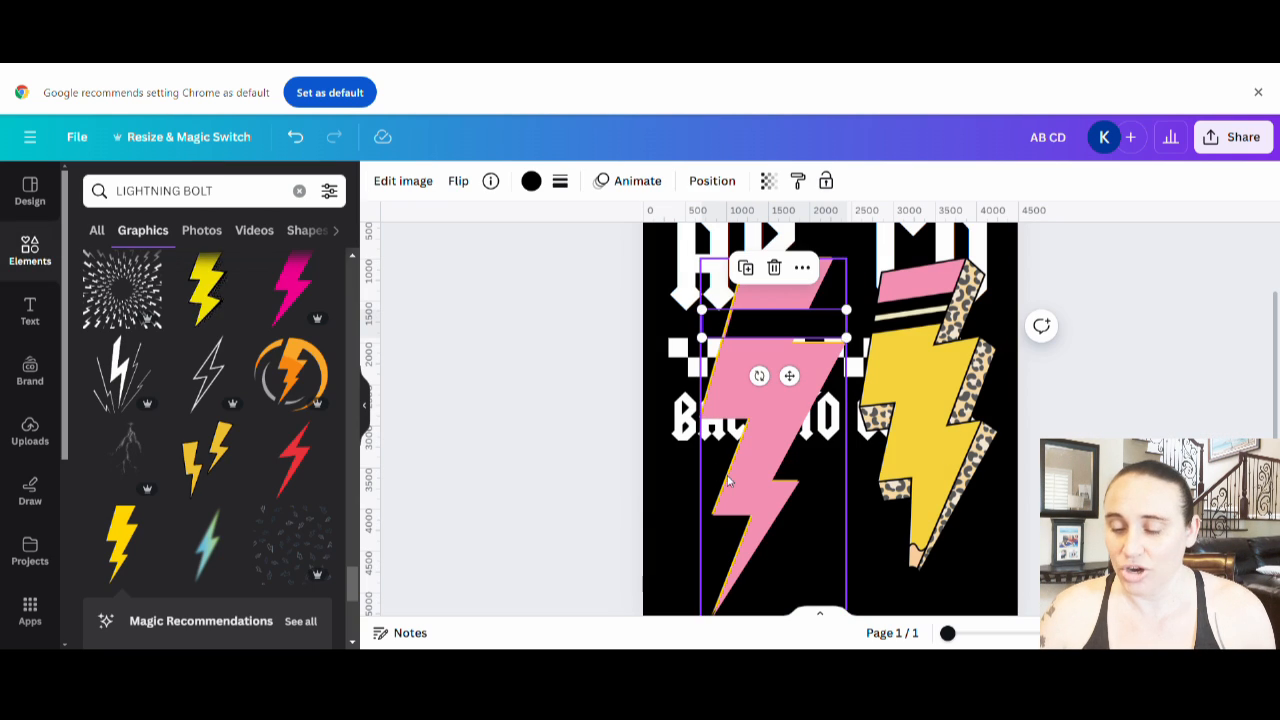
pyautogui.doubleClick(745, 450)
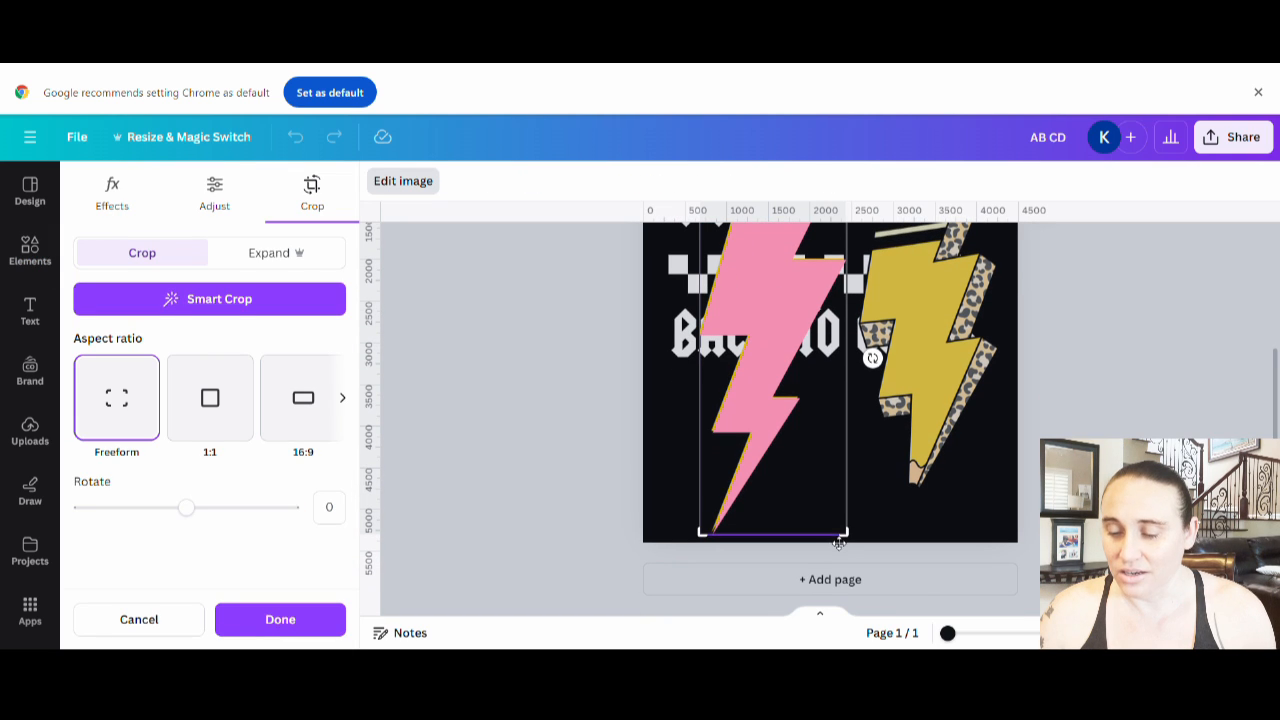
pyautogui.moveTo(857, 548); pyautogui.dragTo(853, 262)
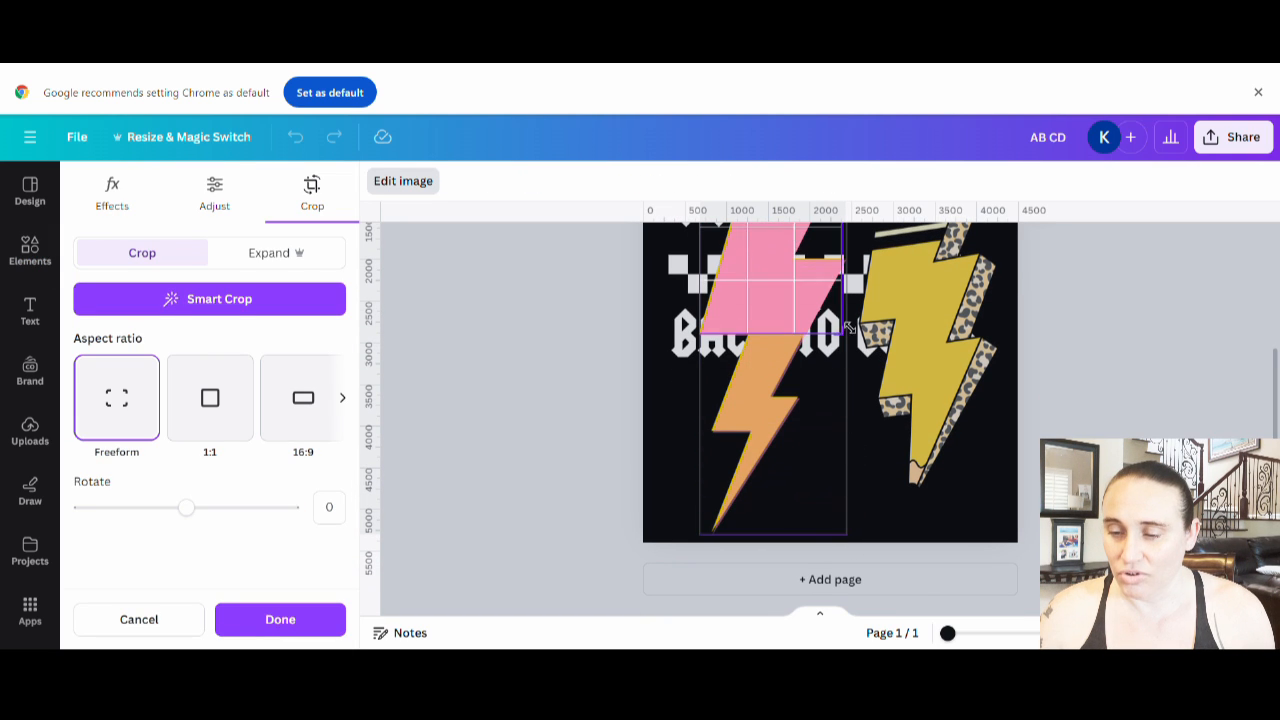
pyautogui.scroll(3, 853, 262)
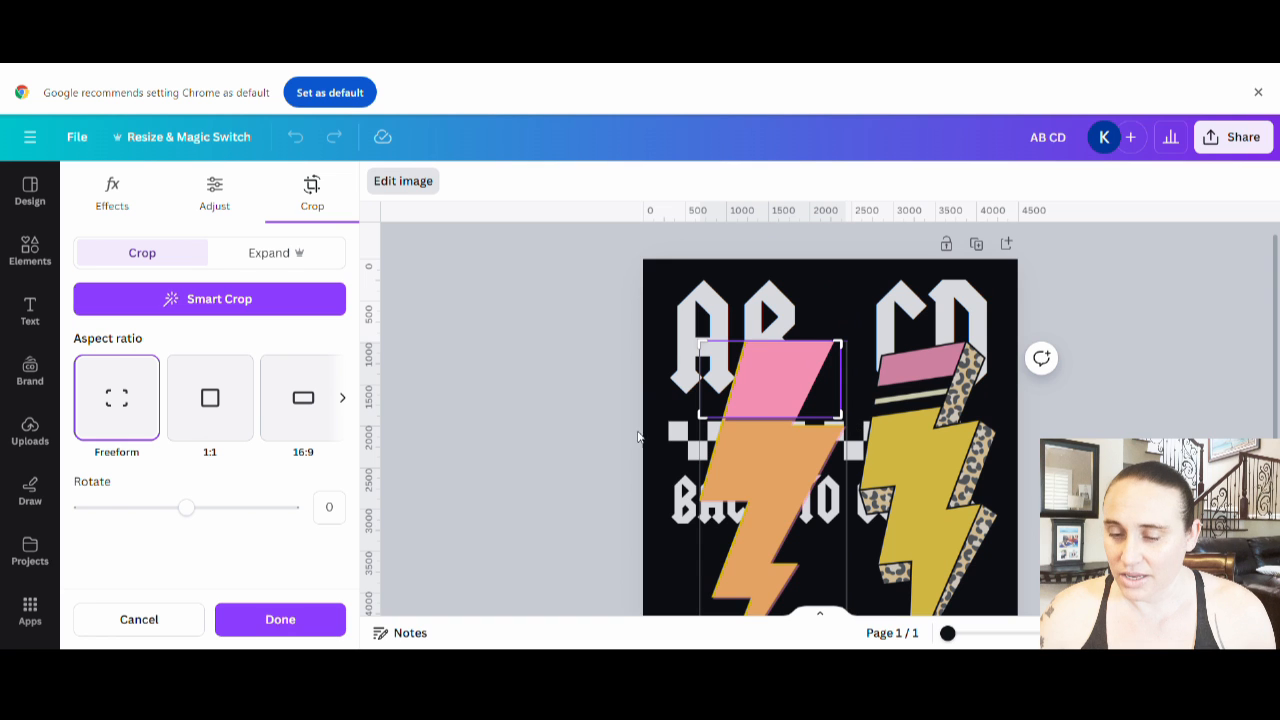
pyautogui.click(552, 466)
pyautogui.click(548, 472)
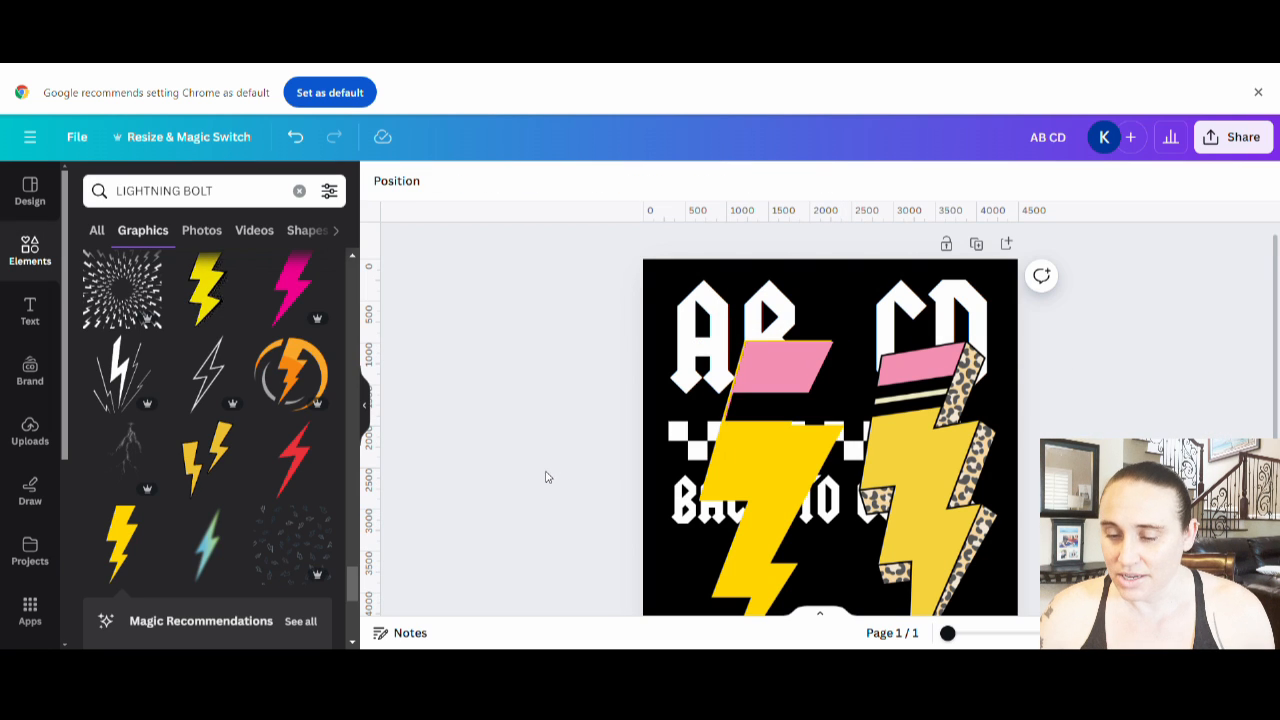
# Nudge the pink eraser shape and the dark rectangle beneath it into place
pyautogui.click(780, 371)
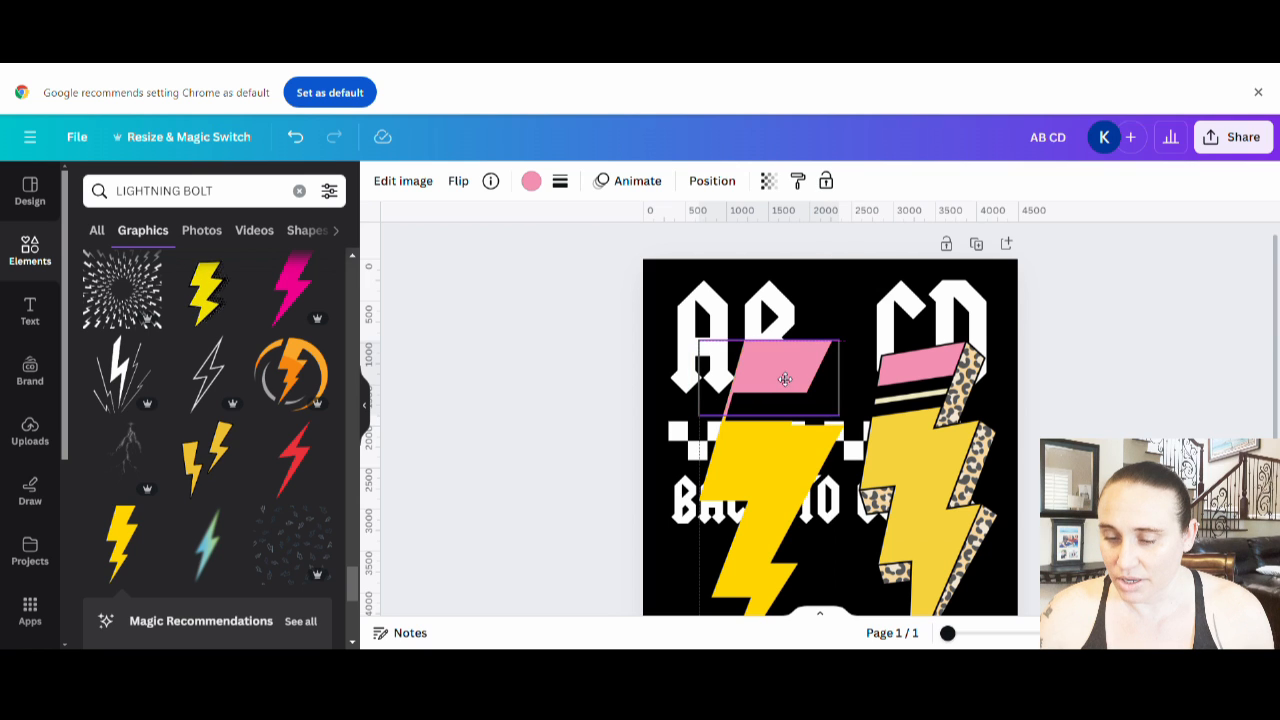
pyautogui.moveTo(786, 378); pyautogui.dragTo(787, 364)
pyautogui.click(795, 405)
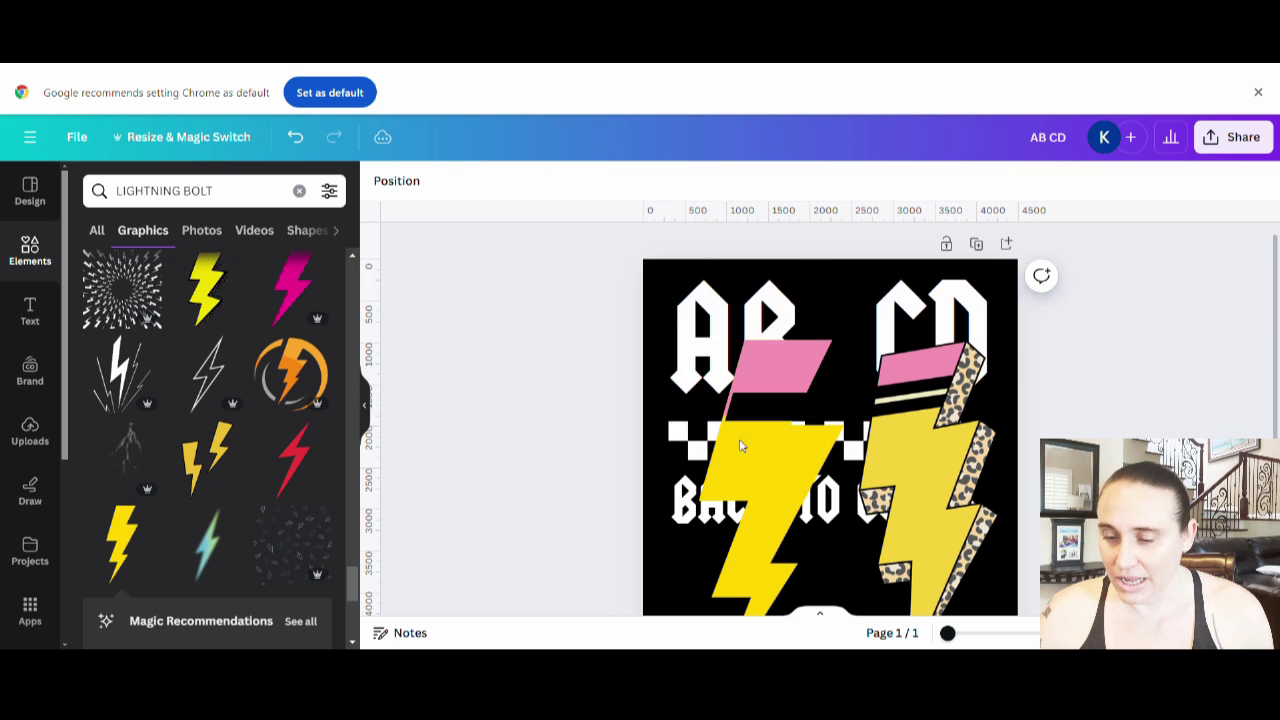
pyautogui.click(786, 410)
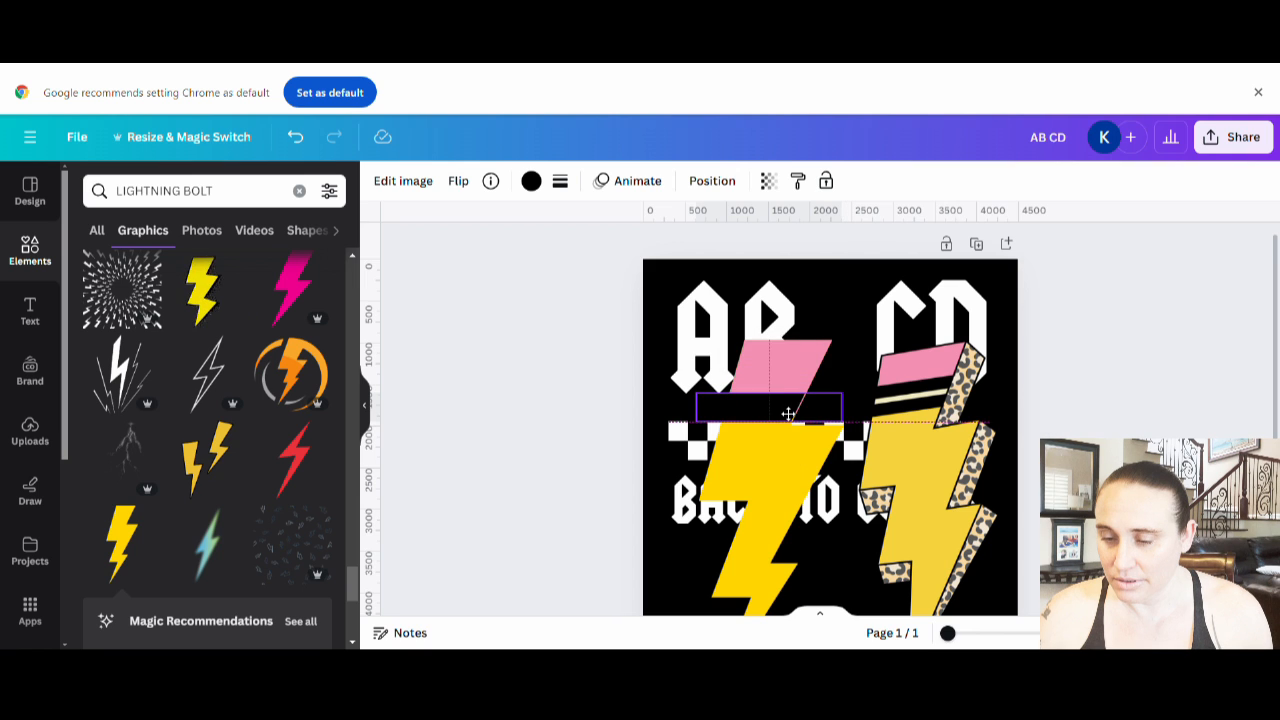
pyautogui.moveTo(789, 413); pyautogui.dragTo(781, 407)
pyautogui.click(783, 410)
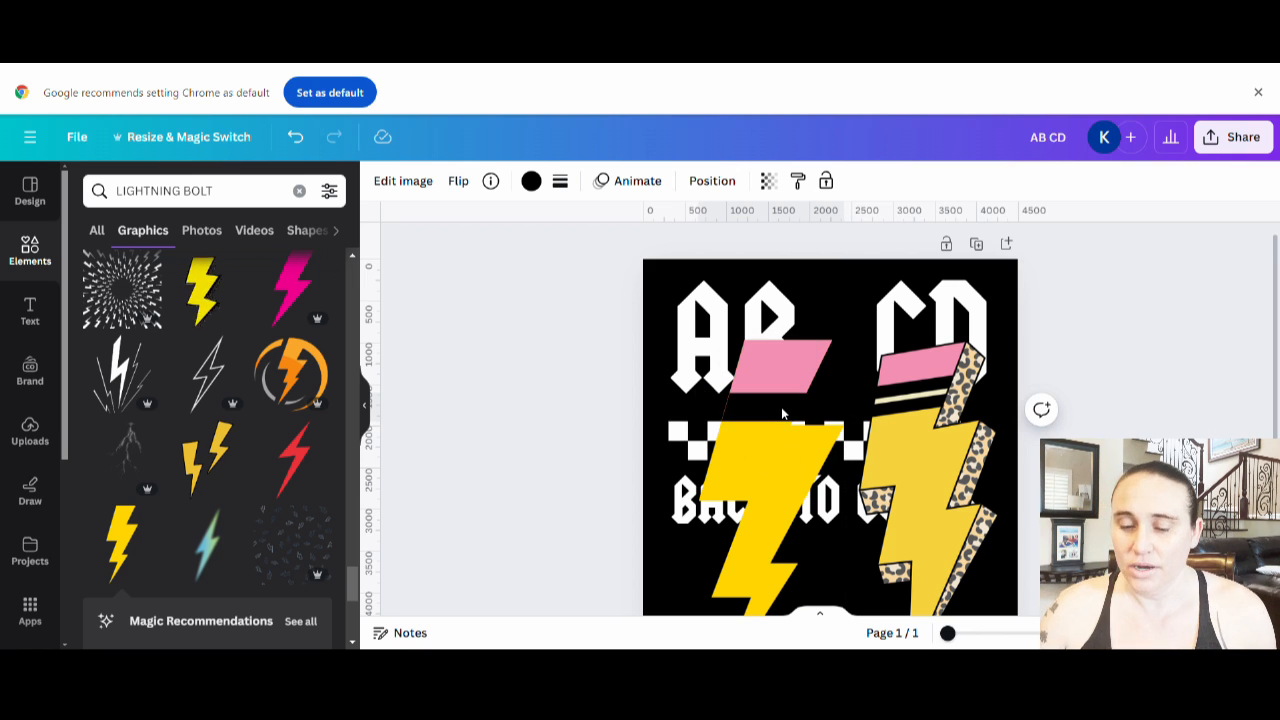
pyautogui.click(503, 473)
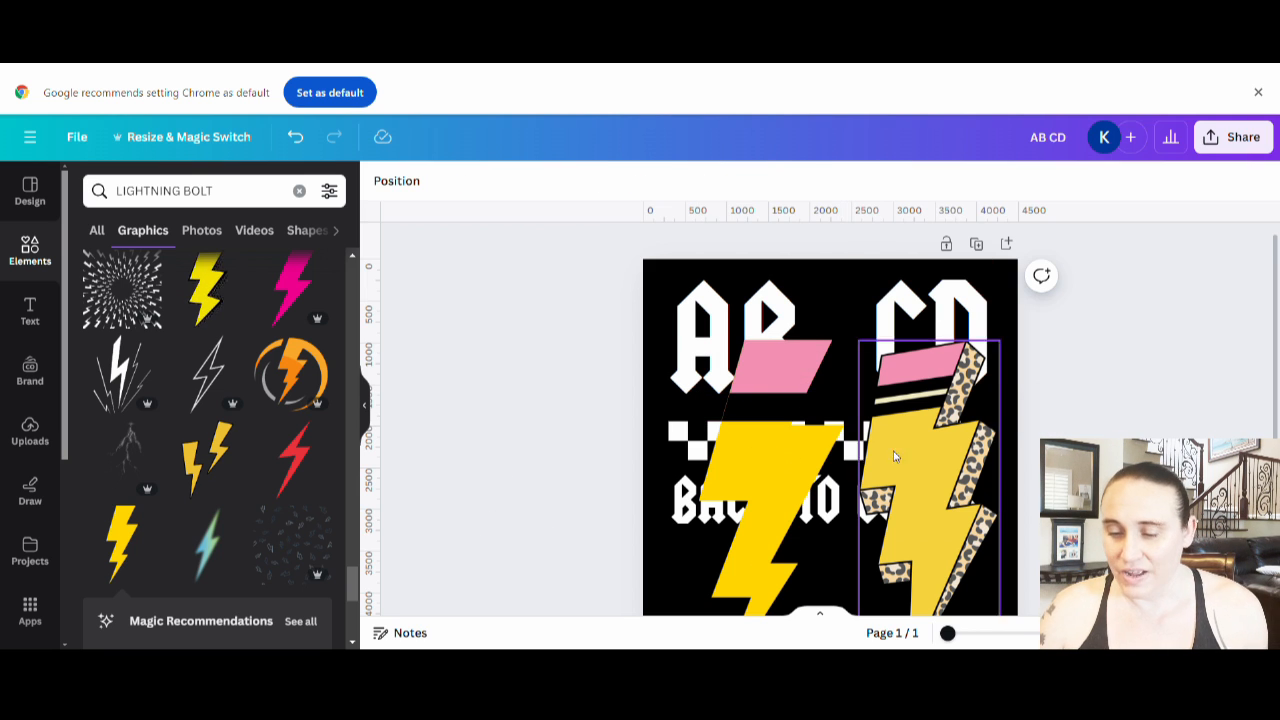
# Shift the left yellow bolt right, colour it beige and send it behind as a shadow
pyautogui.click(801, 525)
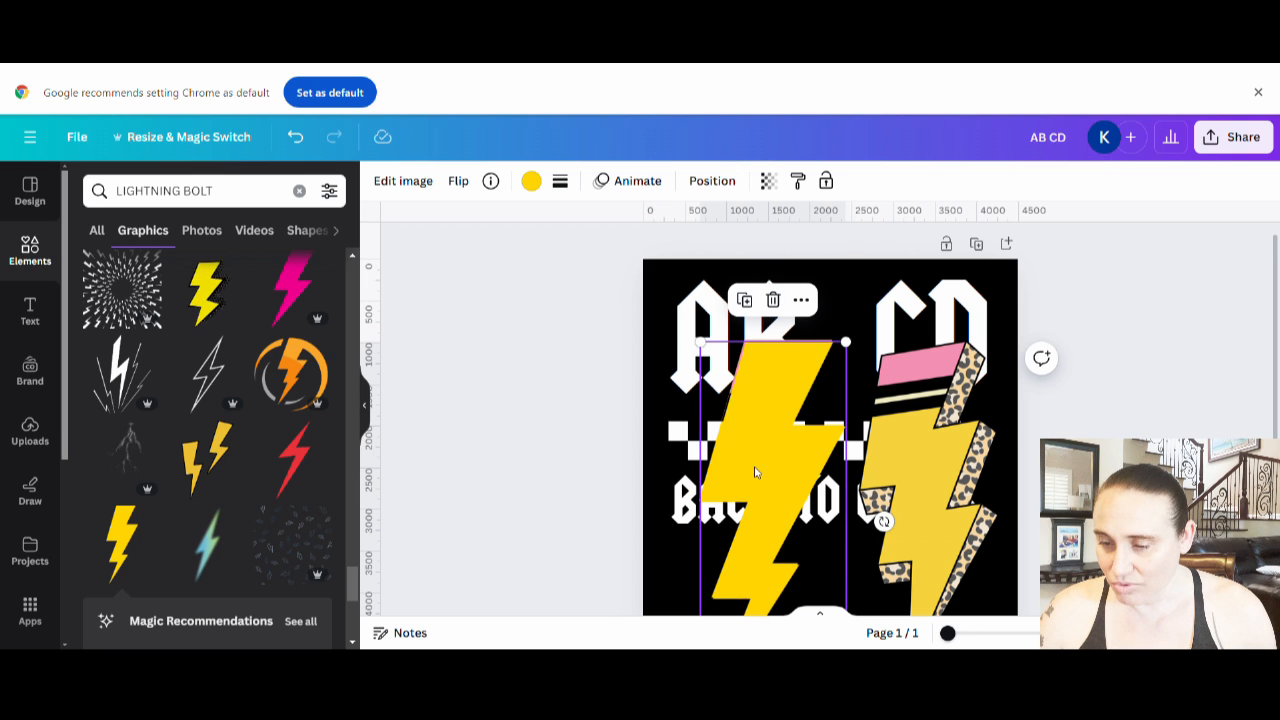
pyautogui.moveTo(756, 472); pyautogui.dragTo(772, 476)
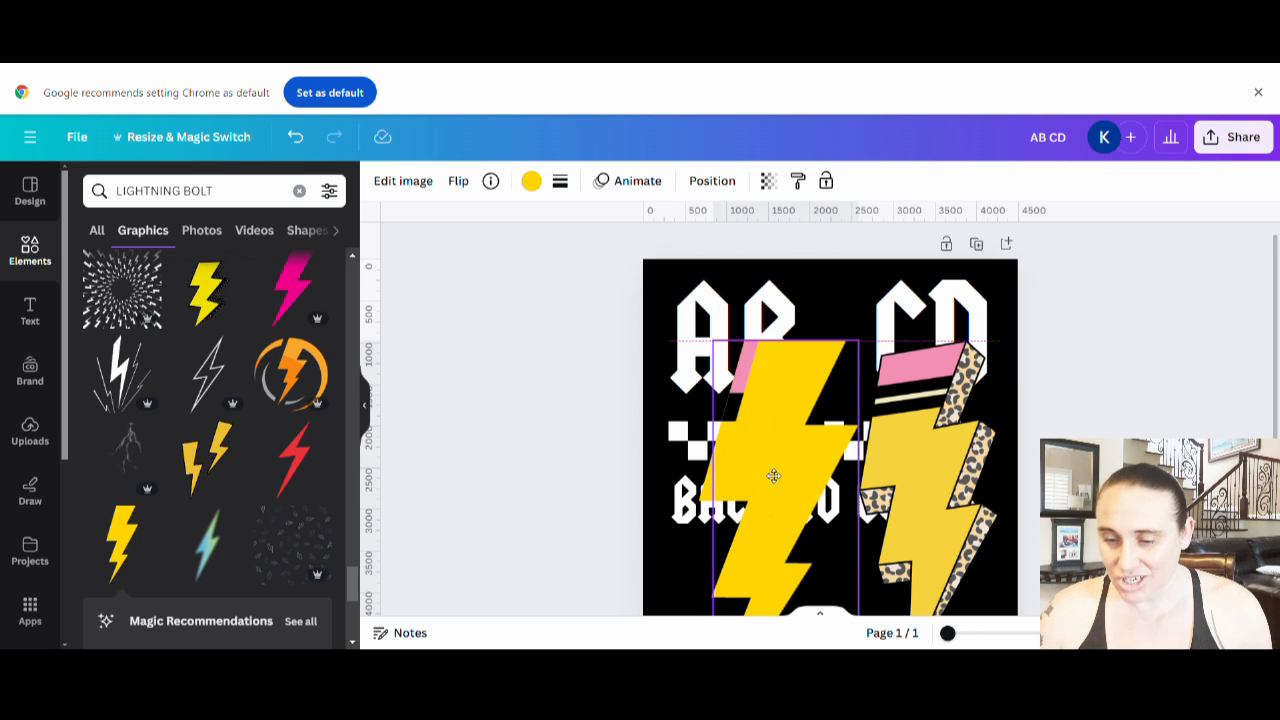
pyautogui.click(531, 181)
pyautogui.click(182, 486)
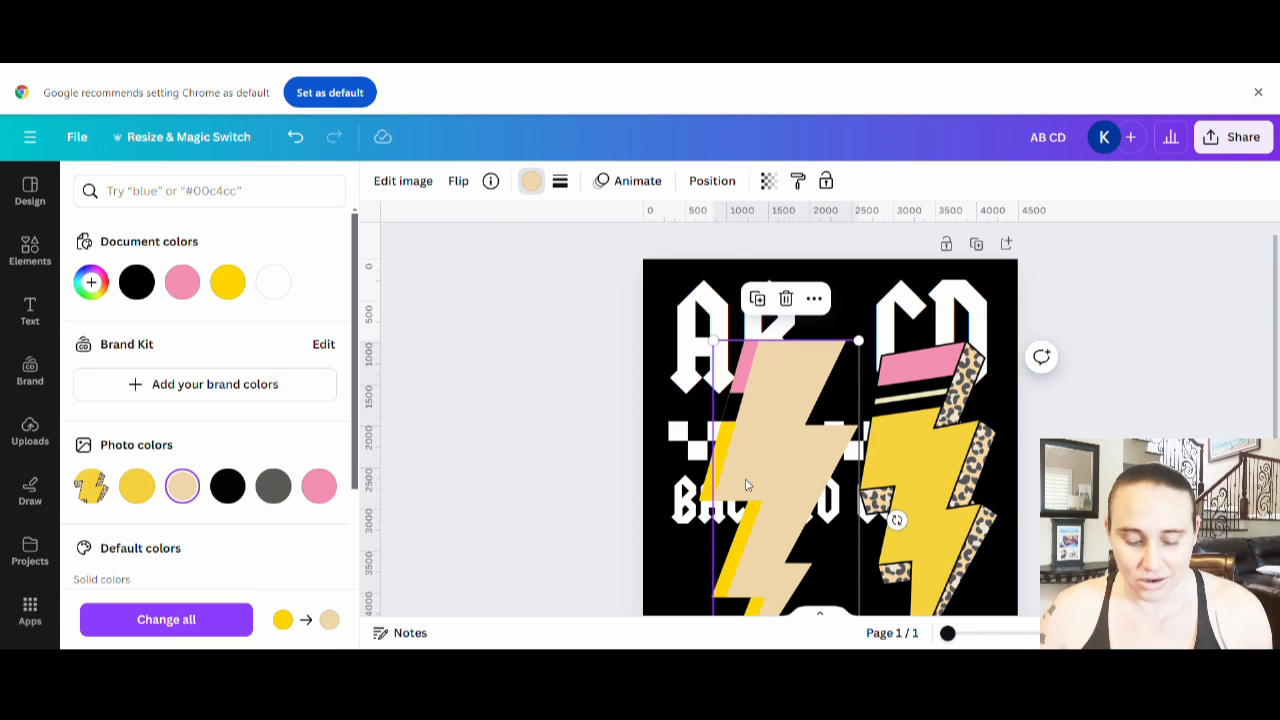
pyautogui.hotkey('ctrl', '[')
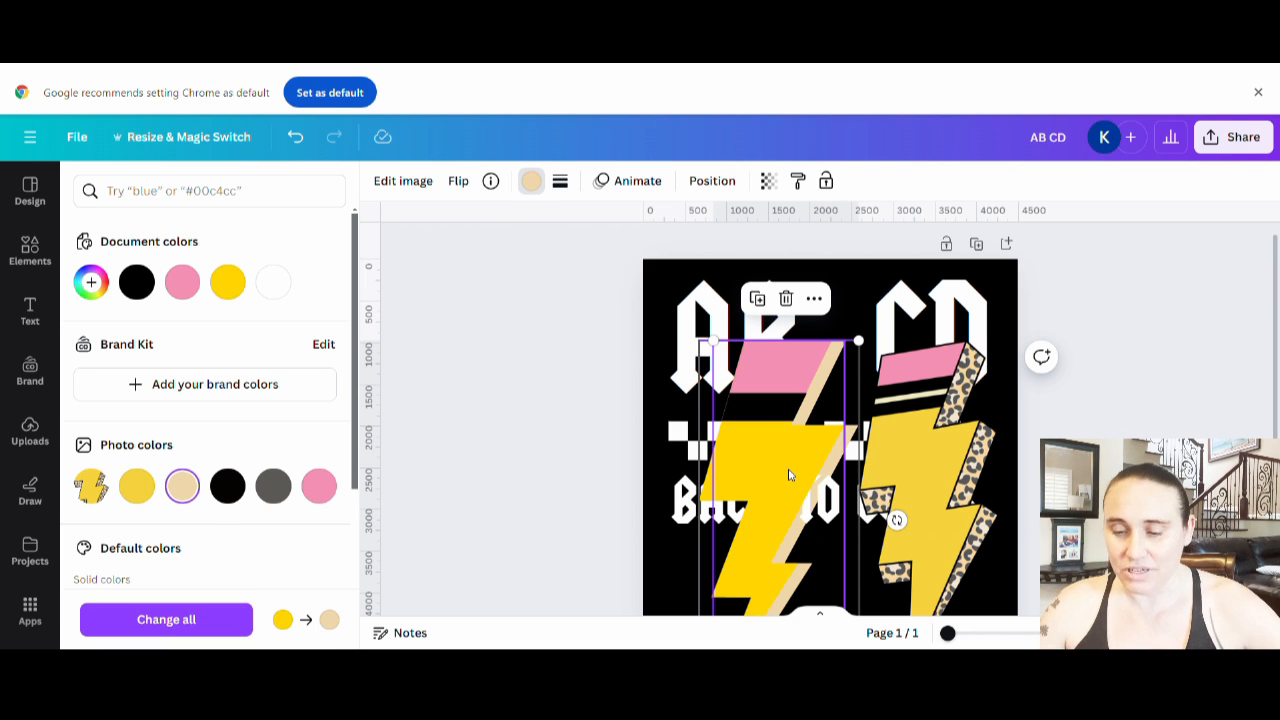
pyautogui.click(509, 422)
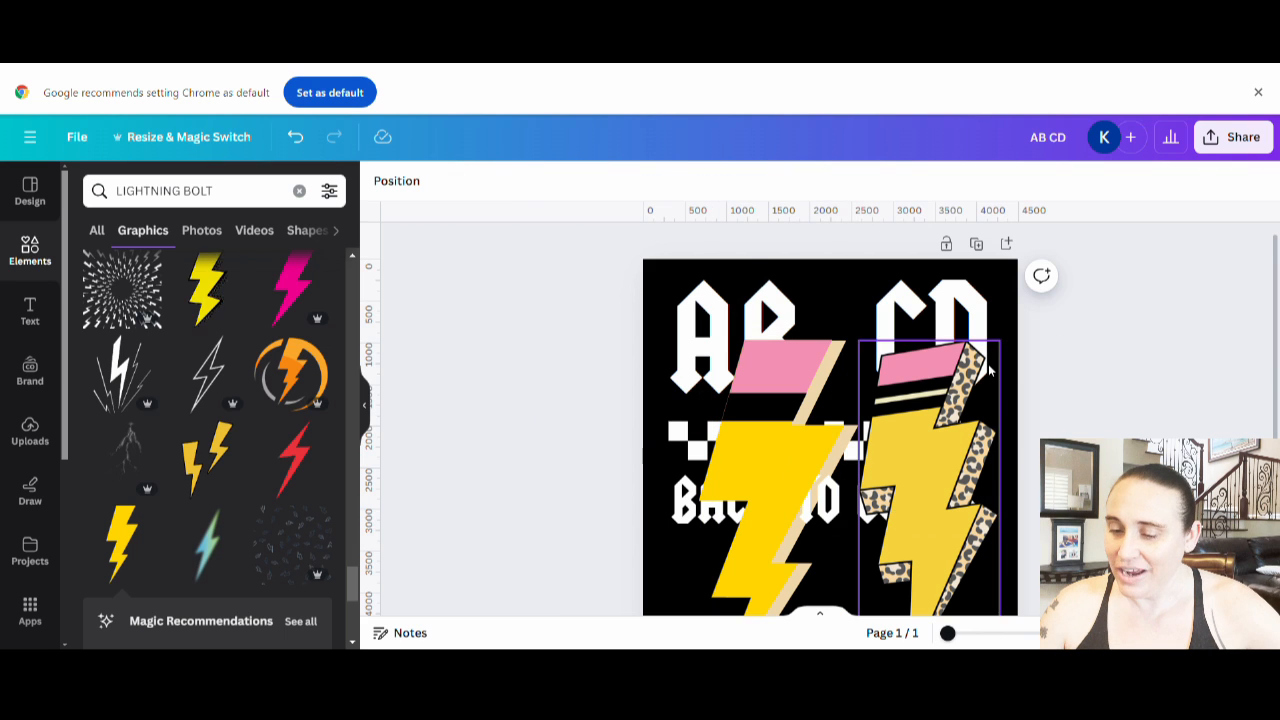
pyautogui.scroll(-2, 830, 420)
# Delete the left yellow bolt, the pink eraser shape and the beige bolt
pyautogui.click(808, 517)
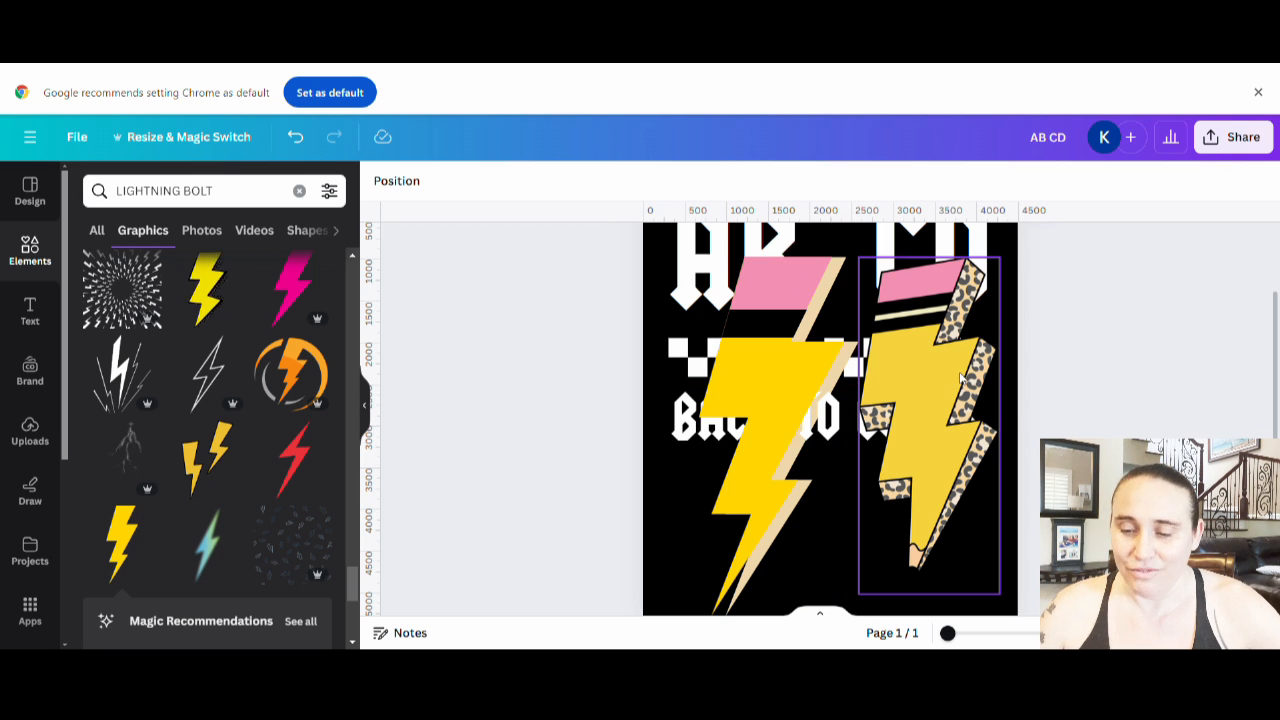
pyautogui.click(793, 379)
pyautogui.press('Delete')
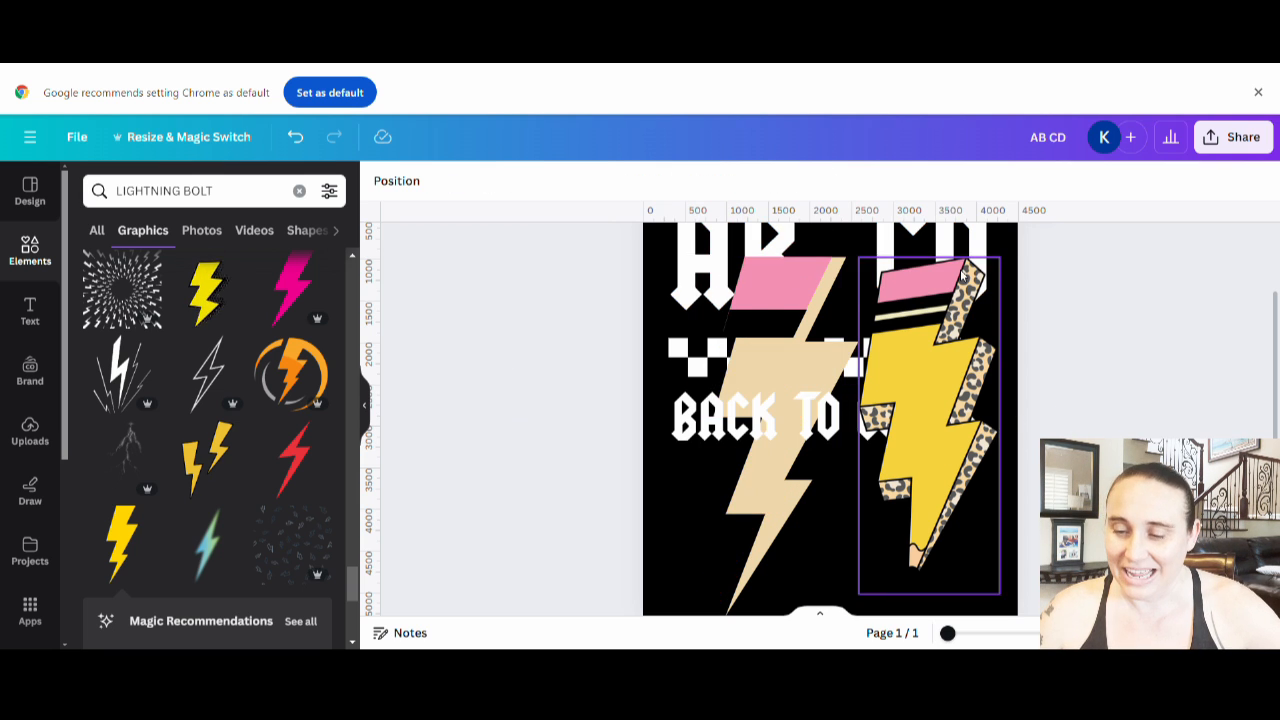
pyautogui.click(782, 301)
pyautogui.press('Delete')
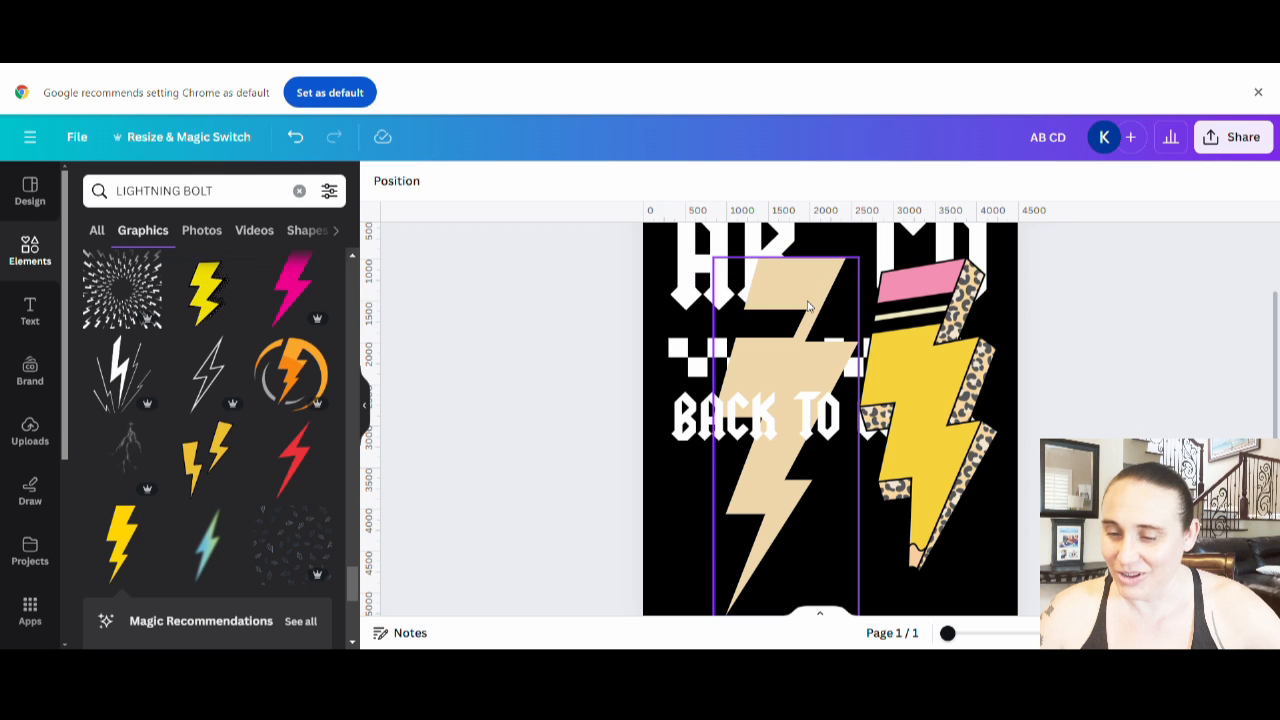
pyautogui.click(808, 305)
pyautogui.press('Delete')
# Shrink the leopard pencil bolt and place it in the gap between AB and CD
pyautogui.click(725, 318)
pyautogui.click(420, 259)
pyautogui.scroll(-2, 949, 381)
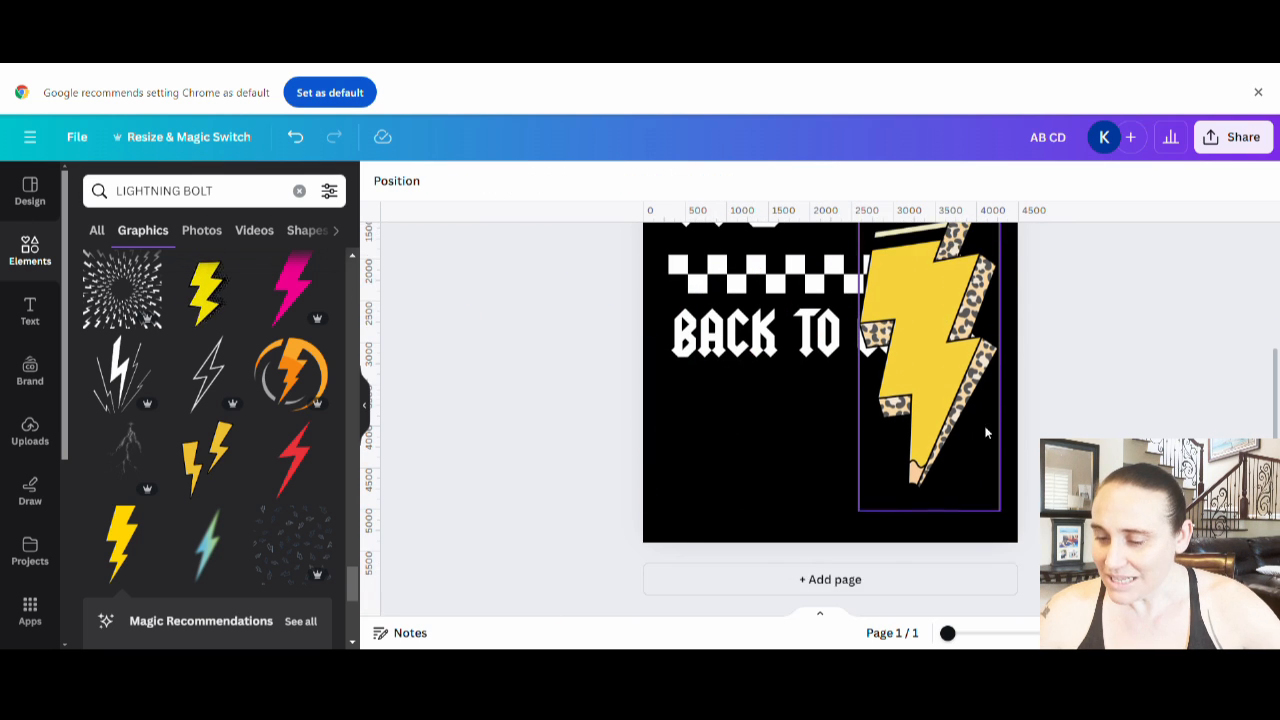
pyautogui.click(890, 420)
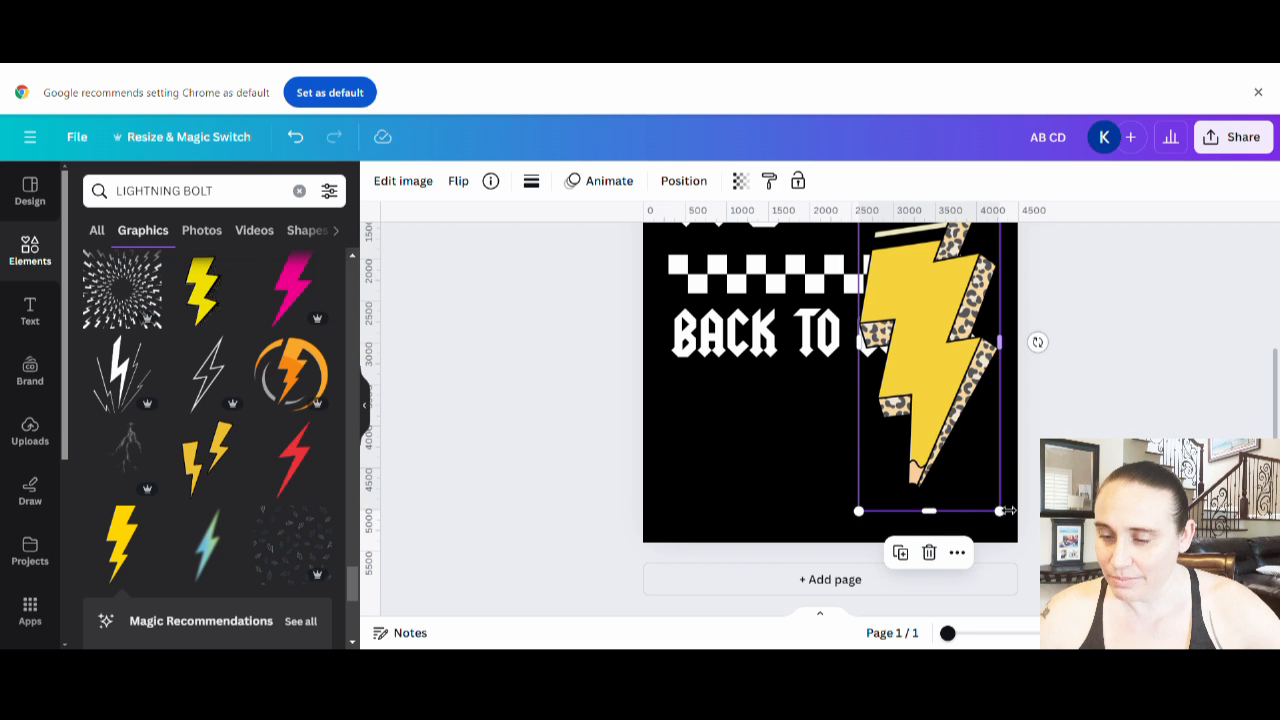
pyautogui.moveTo(999, 511); pyautogui.dragTo(918, 350)
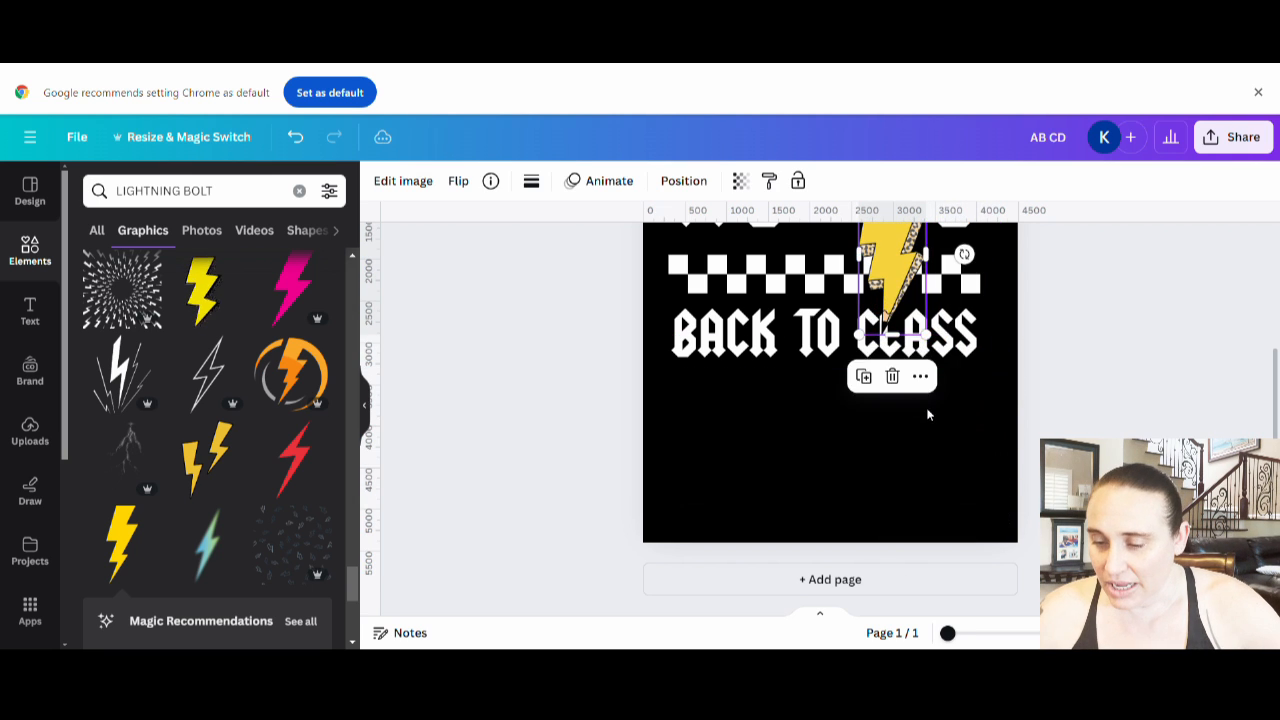
pyautogui.scroll(3, 928, 415)
pyautogui.moveTo(905, 420)
pyautogui.mouseDown()
pyautogui.moveTo(830, 355)
pyautogui.moveTo(845, 385)
pyautogui.mouseUp()
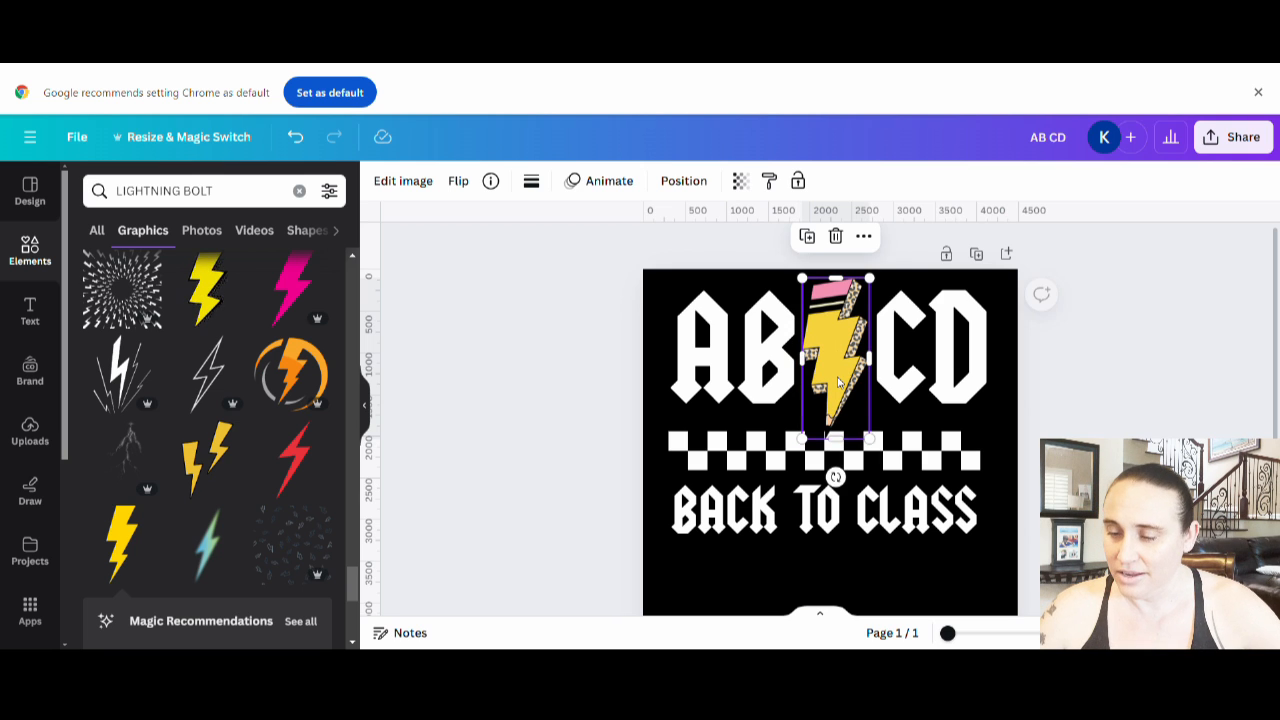
# Reduce the AB CD letter spacing to about -43 so the letters hug the bolt
pyautogui.click(878, 375)
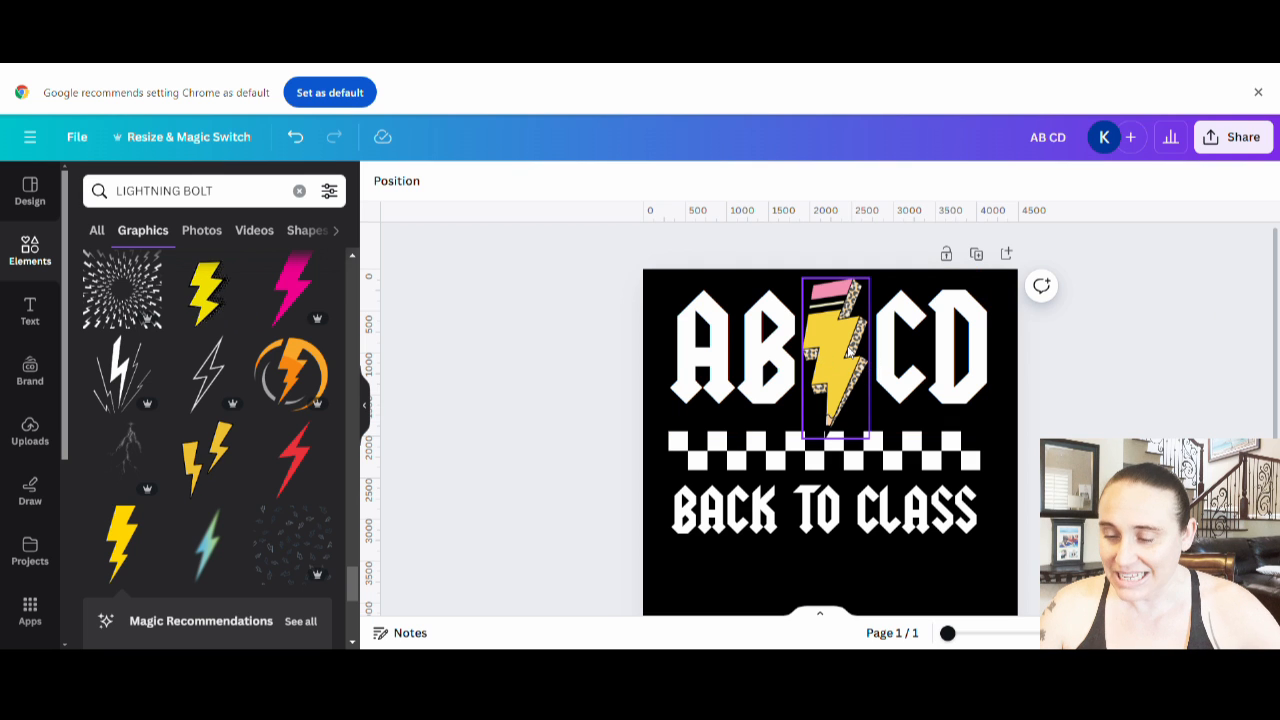
pyautogui.click(926, 356)
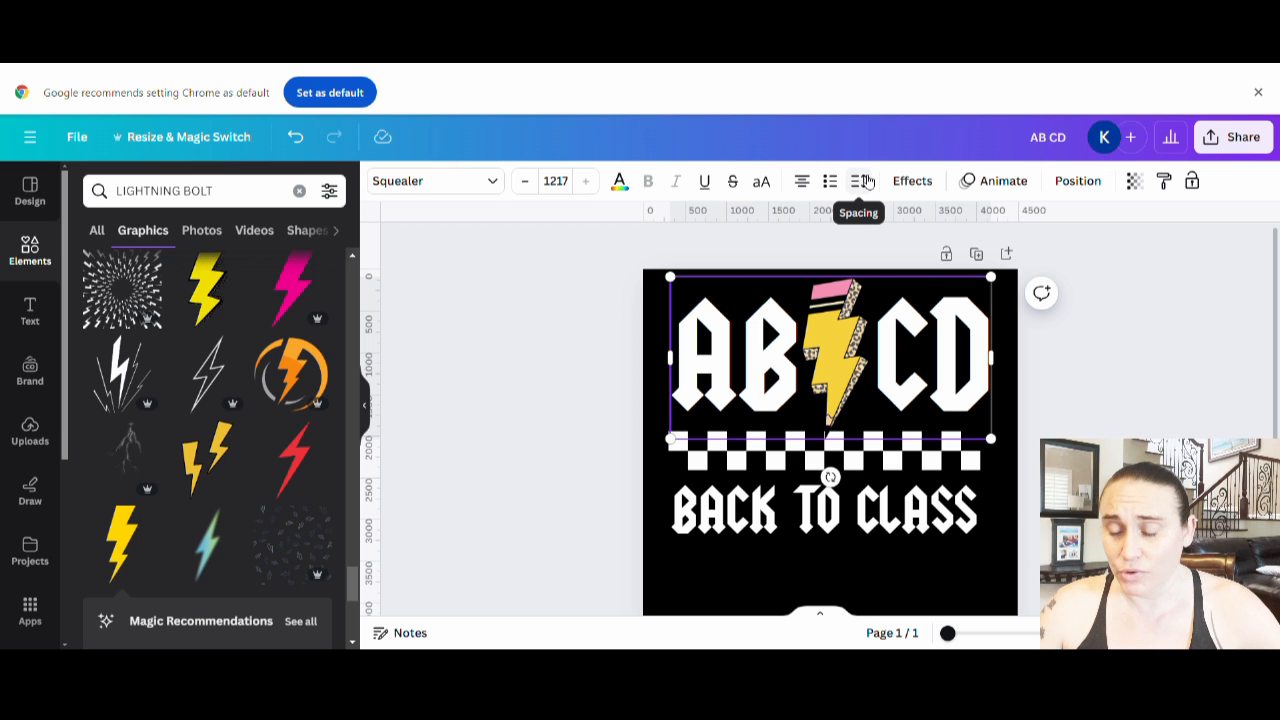
pyautogui.click(868, 181)
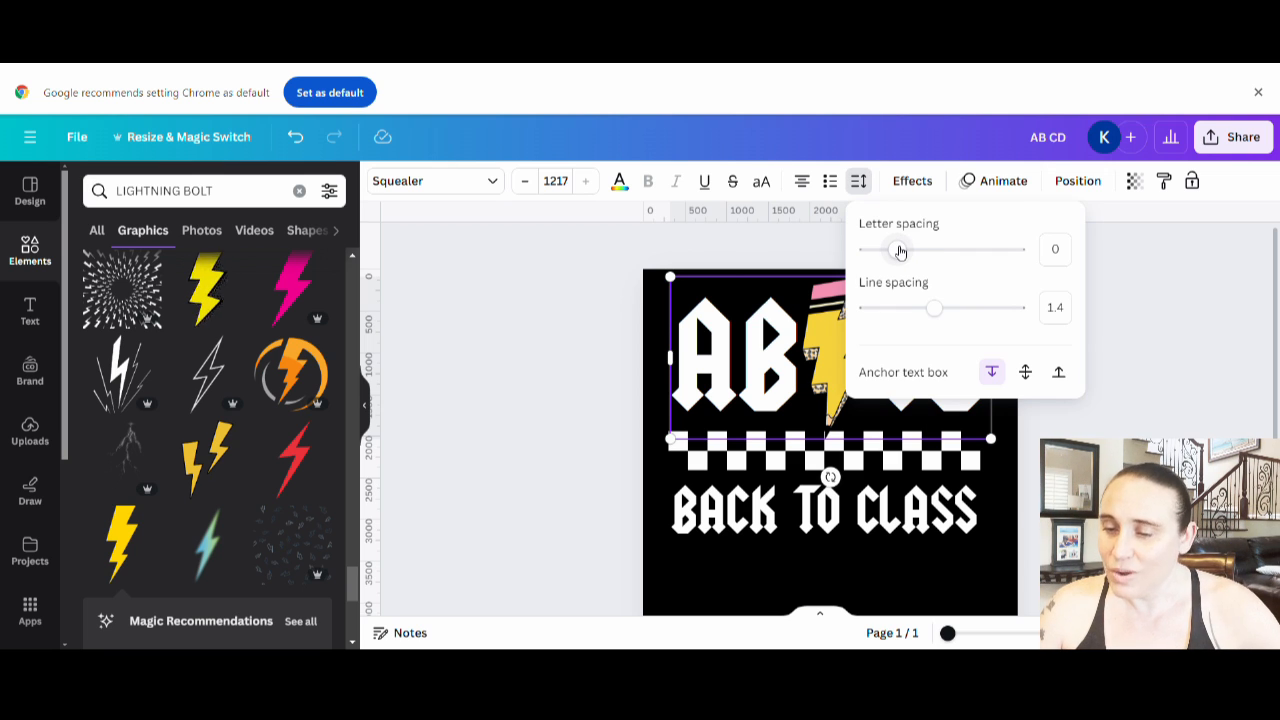
pyautogui.moveTo(900, 251); pyautogui.dragTo(895, 253)
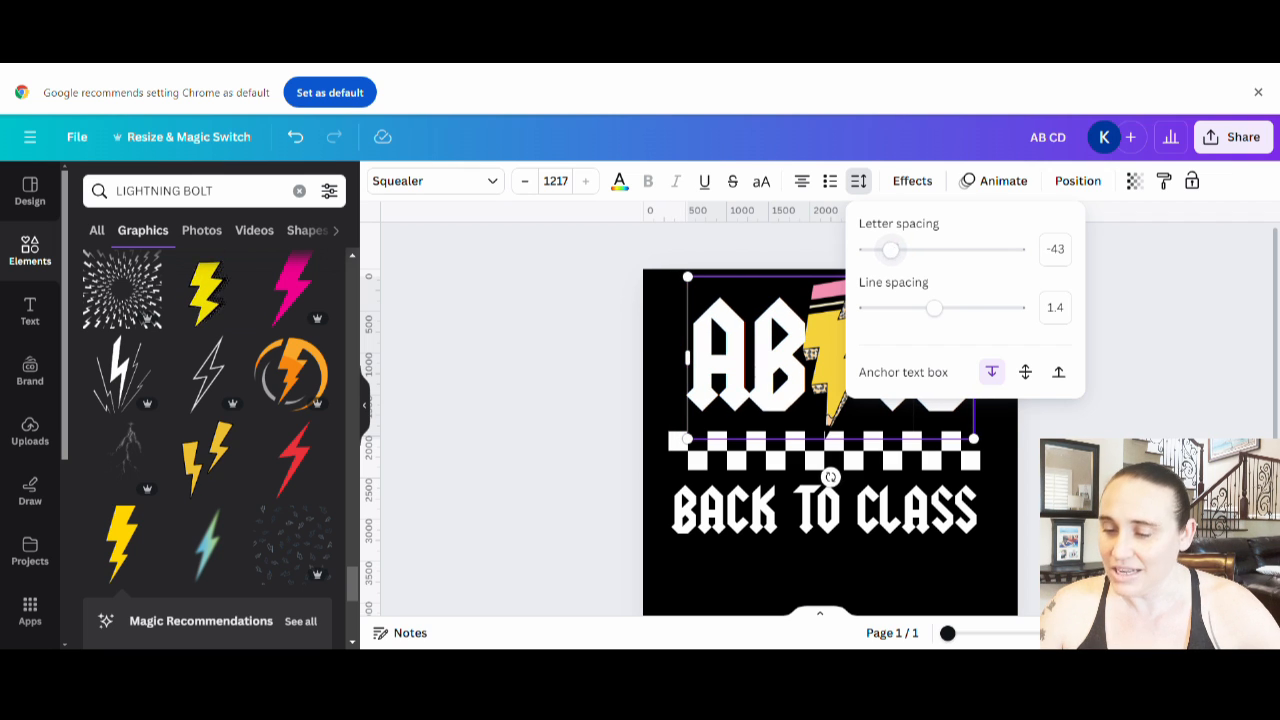
pyautogui.click(566, 402)
pyautogui.click(551, 405)
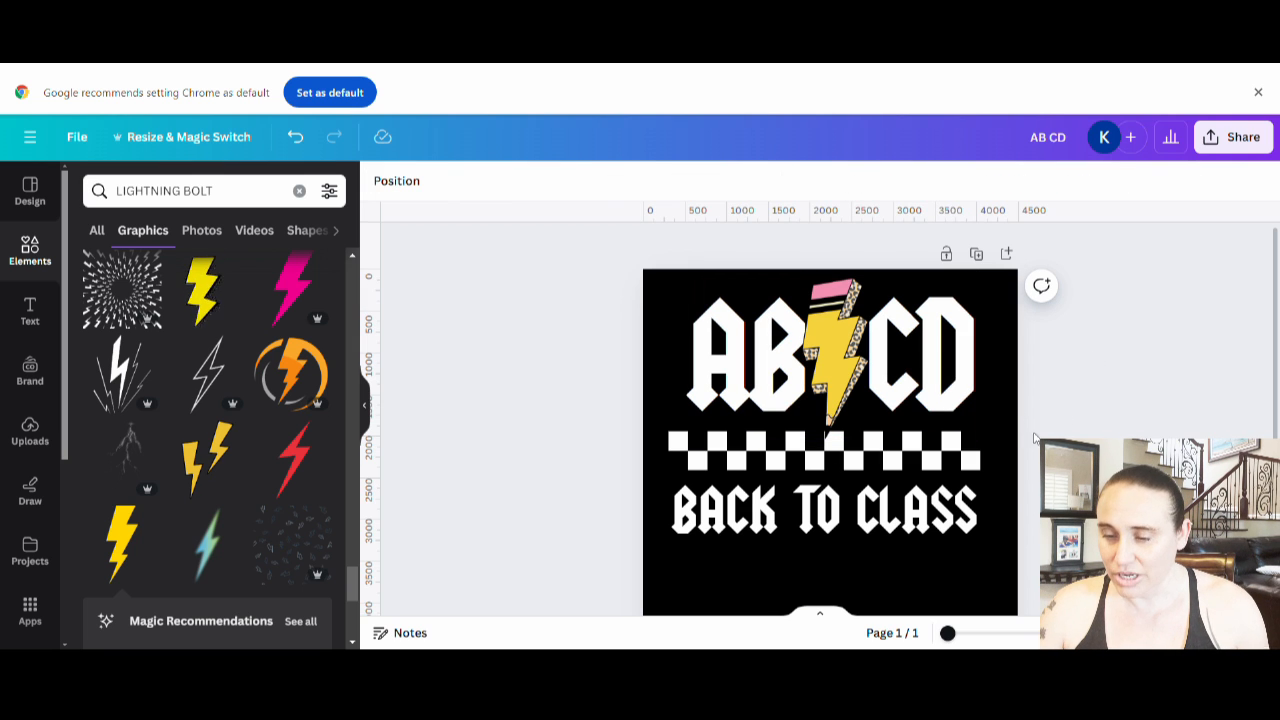
# Lower BACK TO CLASS and raise the checkered strip slightly
pyautogui.moveTo(970, 508); pyautogui.dragTo(978, 540)
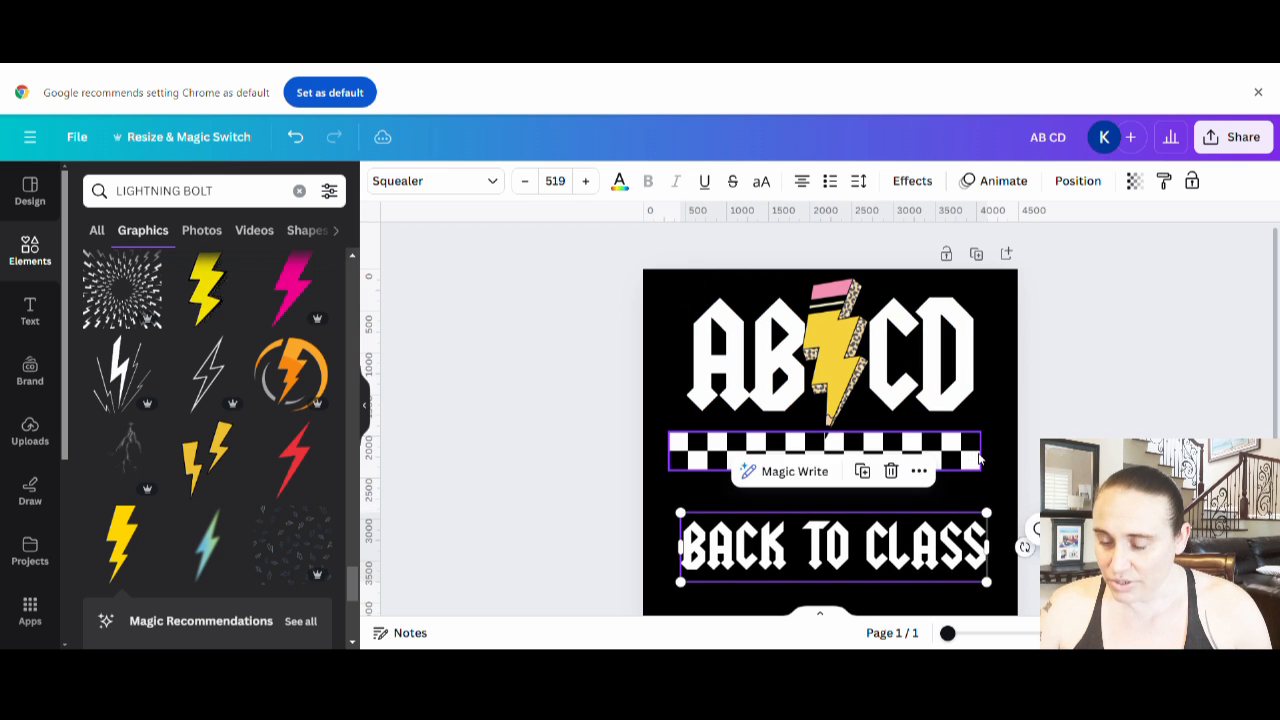
pyautogui.click(978, 458)
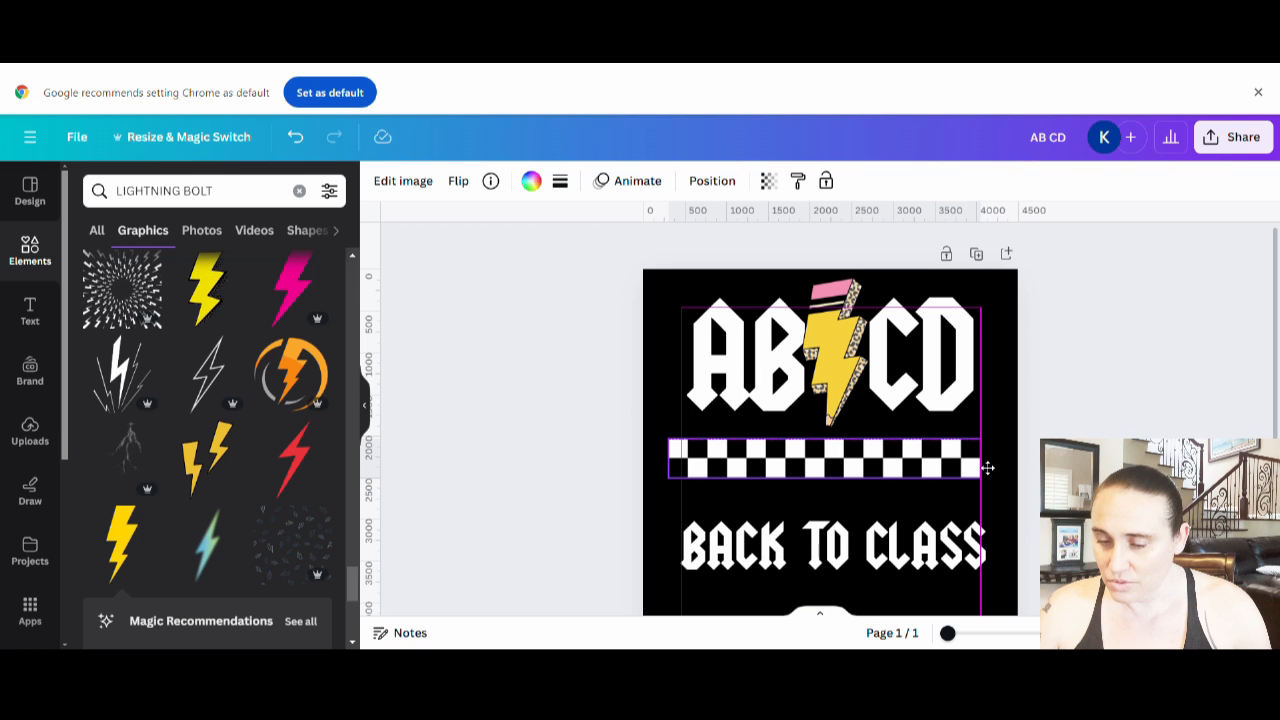
pyautogui.moveTo(988, 468)
pyautogui.mouseDown()
pyautogui.moveTo(1000, 472)
pyautogui.moveTo(957, 472)
pyautogui.mouseUp()
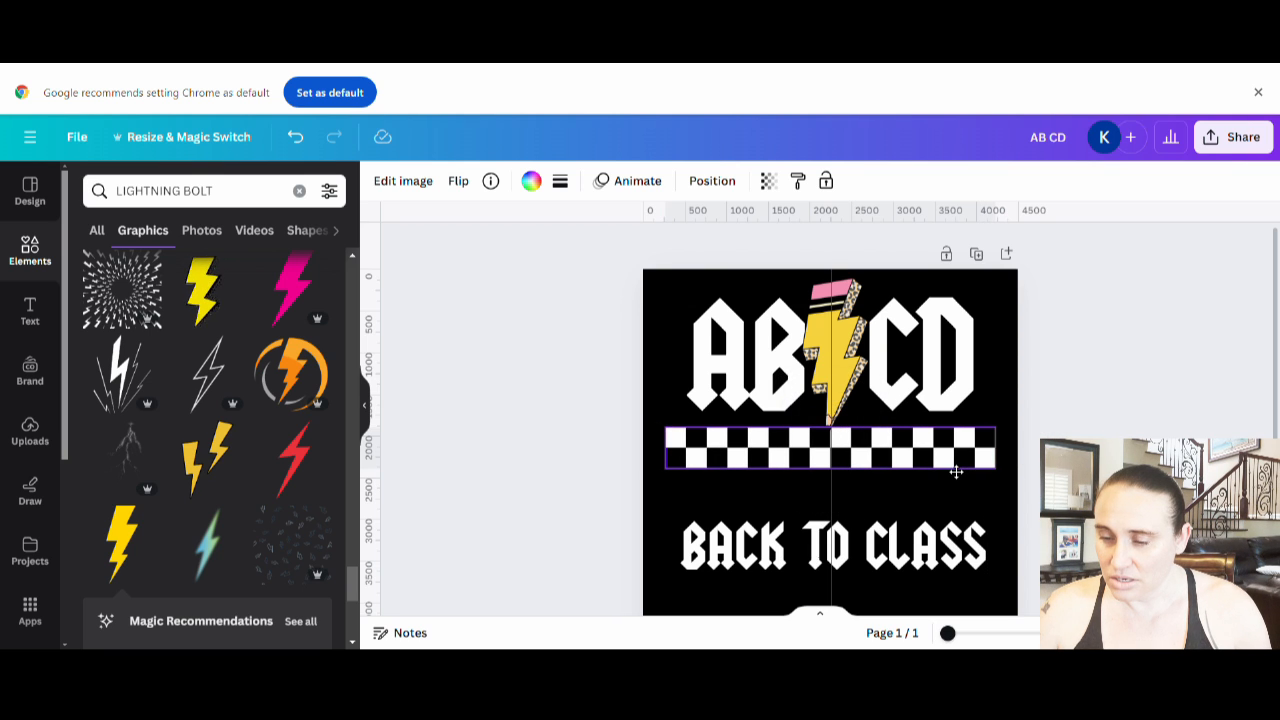
pyautogui.click(1100, 360)
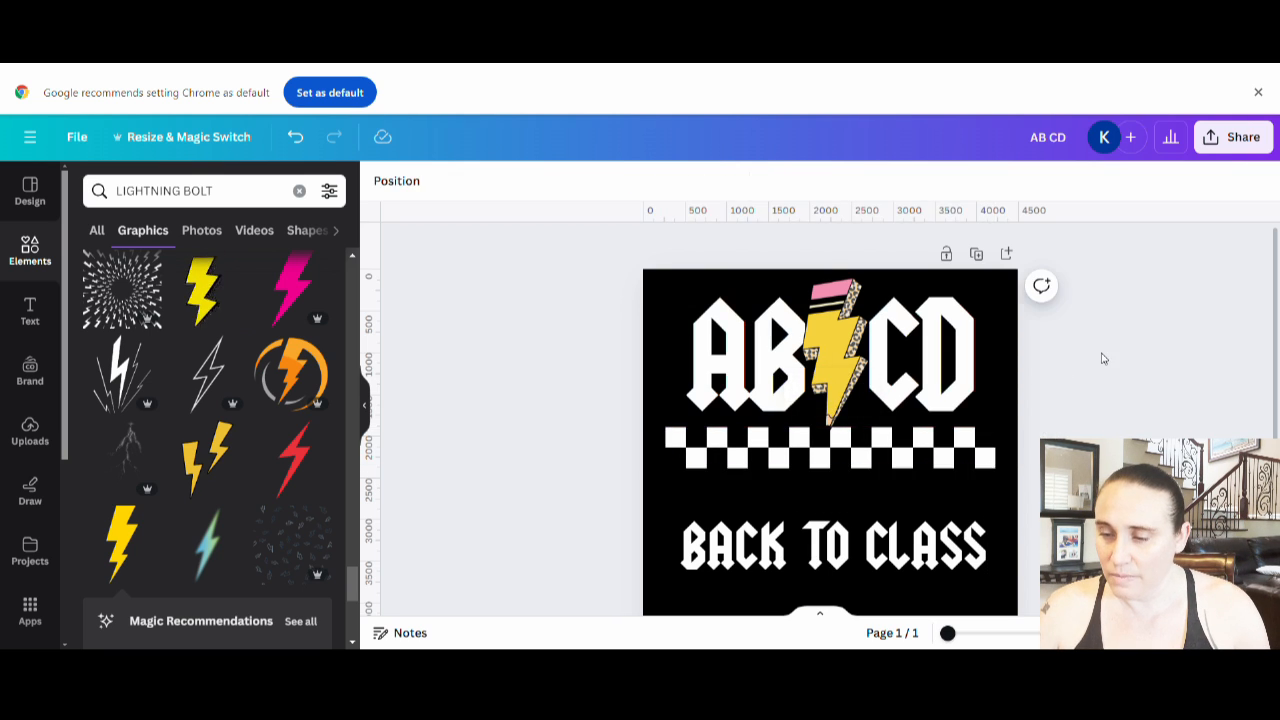
# Select AB CD with the bolt and shift the group to the right
pyautogui.moveTo(998, 290); pyautogui.dragTo(660, 456)
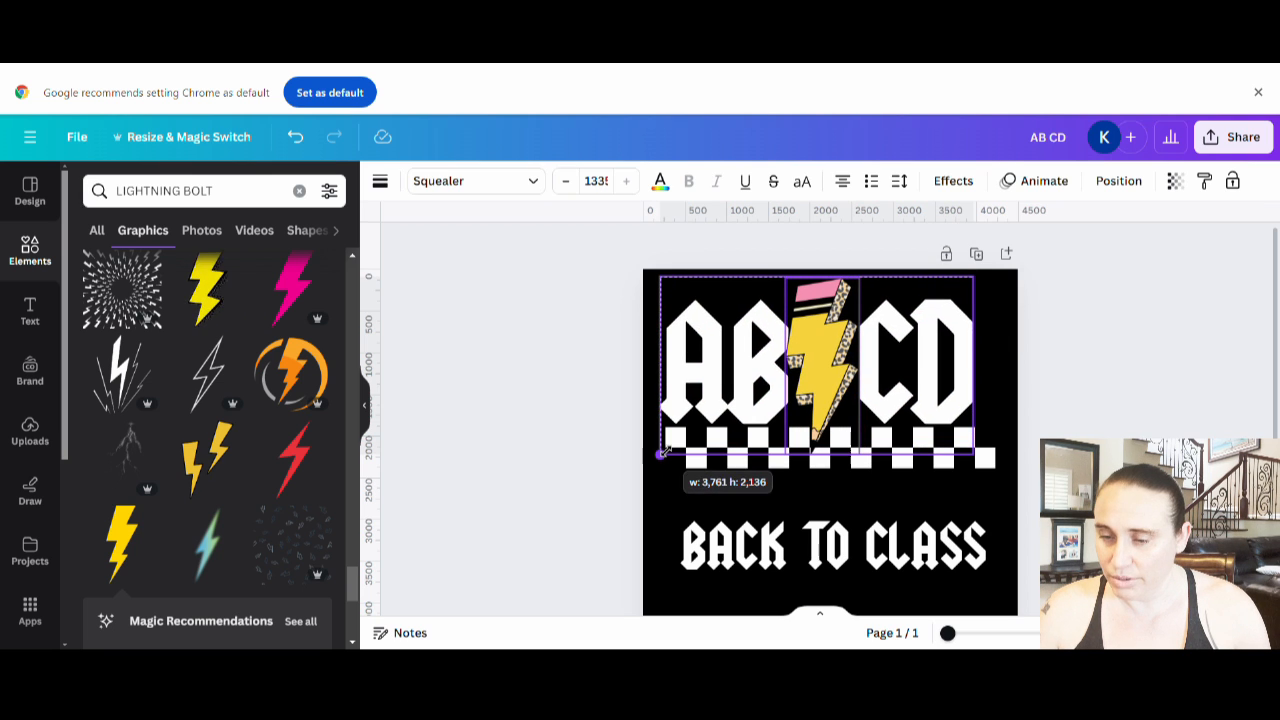
pyautogui.moveTo(816, 363); pyautogui.dragTo(837, 365)
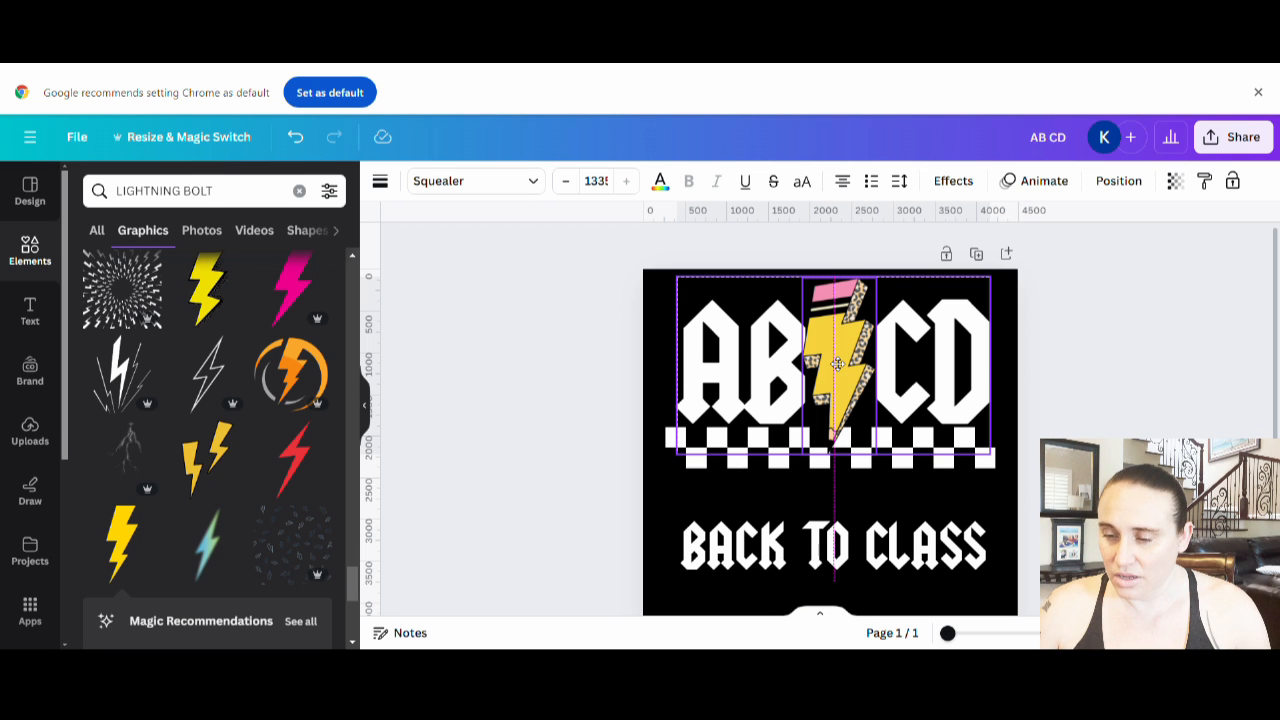
pyautogui.moveTo(837, 365); pyautogui.dragTo(837, 365)
pyautogui.click(1068, 371)
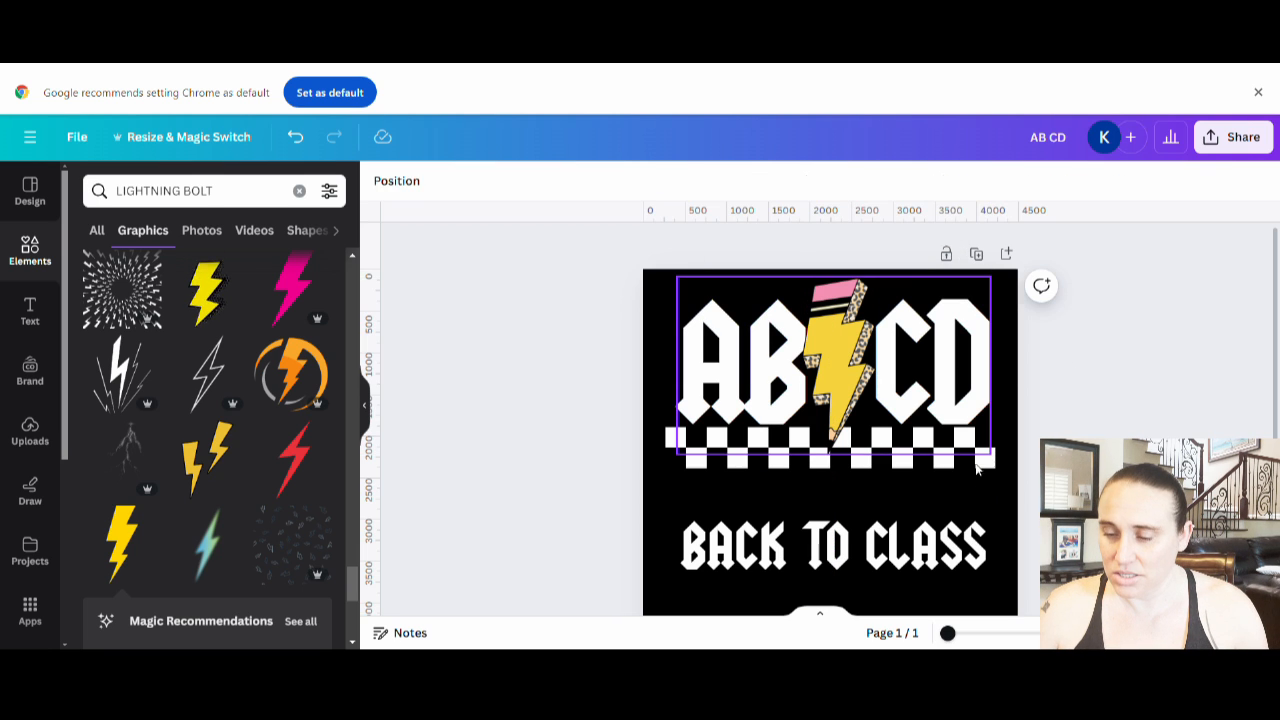
# Reposition the checkered stripe under the AB CD title
pyautogui.click(987, 468)
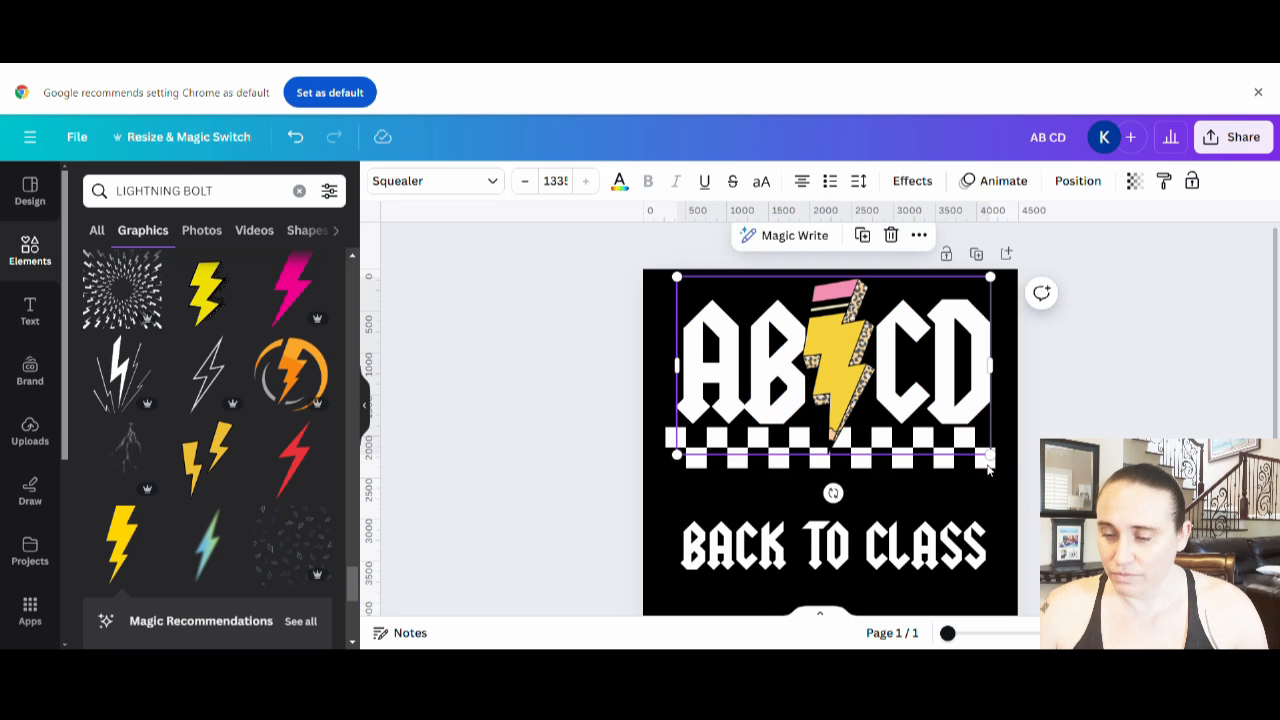
pyautogui.moveTo(719, 467); pyautogui.dragTo(676, 472)
pyautogui.click(672, 468)
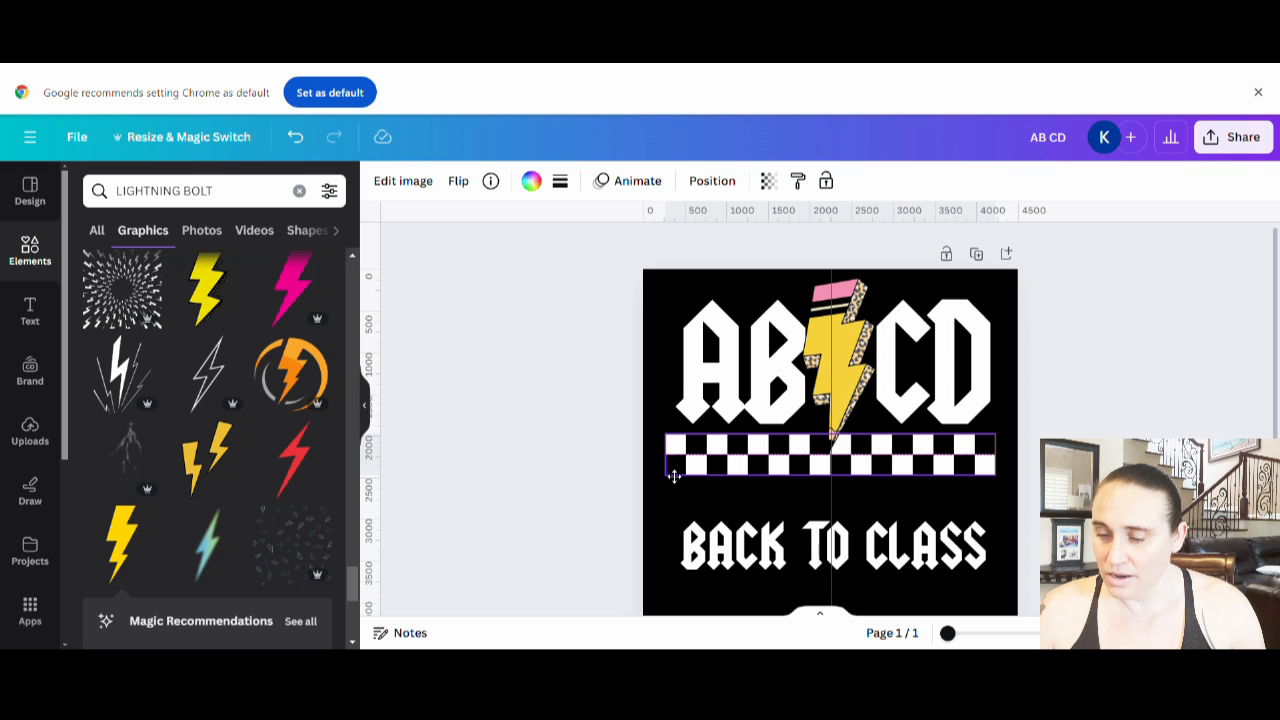
pyautogui.moveTo(675, 472); pyautogui.dragTo(675, 472)
pyautogui.click(1105, 344)
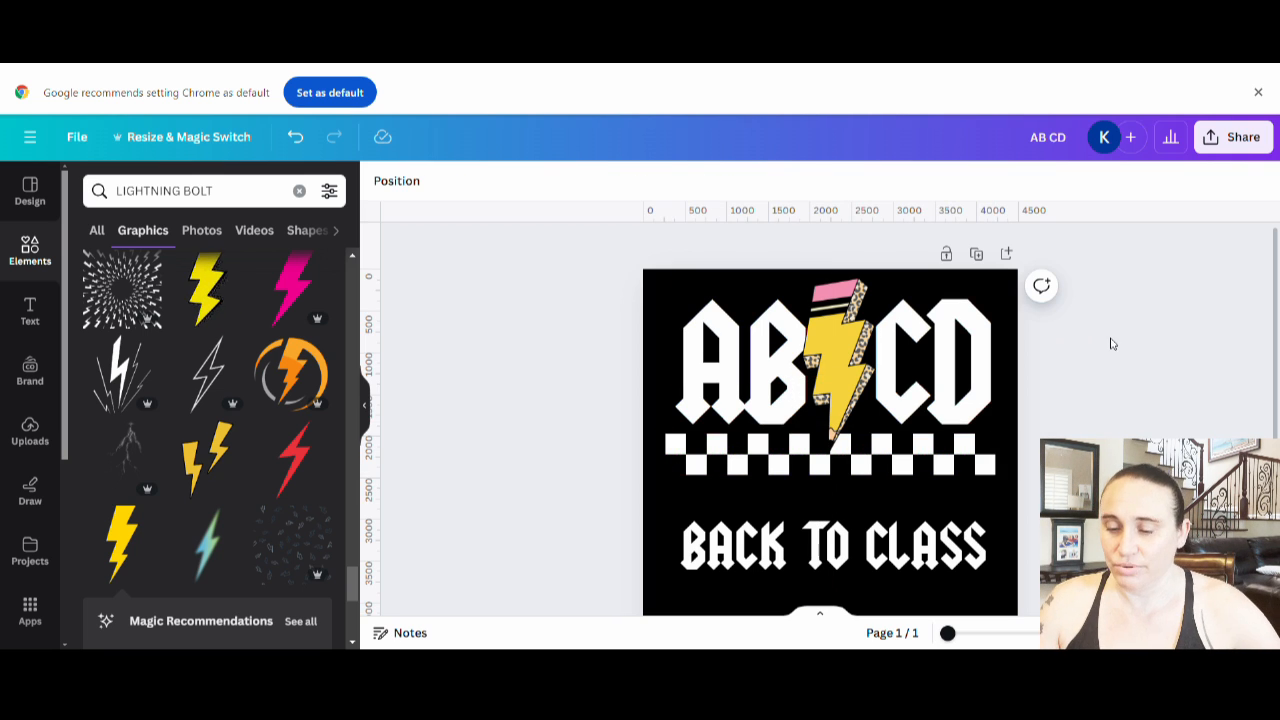
# Move BACK TO CLASS up to the stripe and enlarge it to the stripe's width
pyautogui.moveTo(882, 548); pyautogui.dragTo(885, 518)
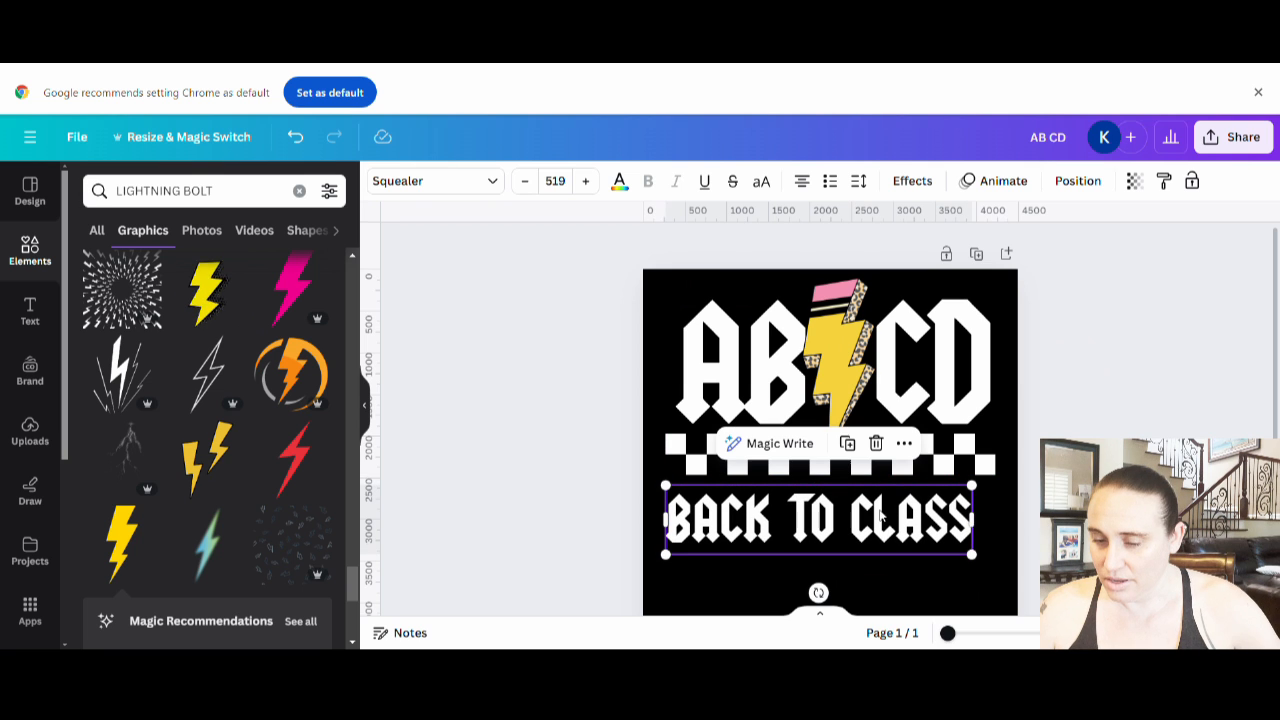
pyautogui.moveTo(972, 549); pyautogui.dragTo(1002, 561)
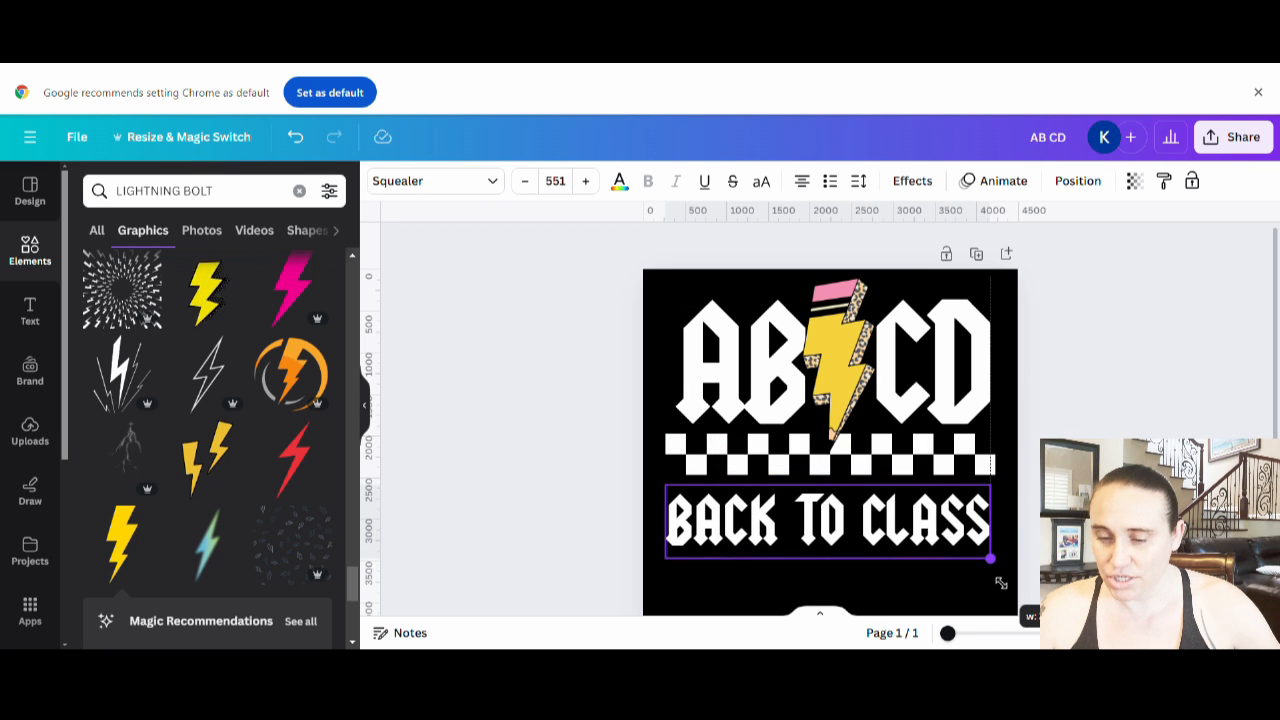
pyautogui.click(1103, 402)
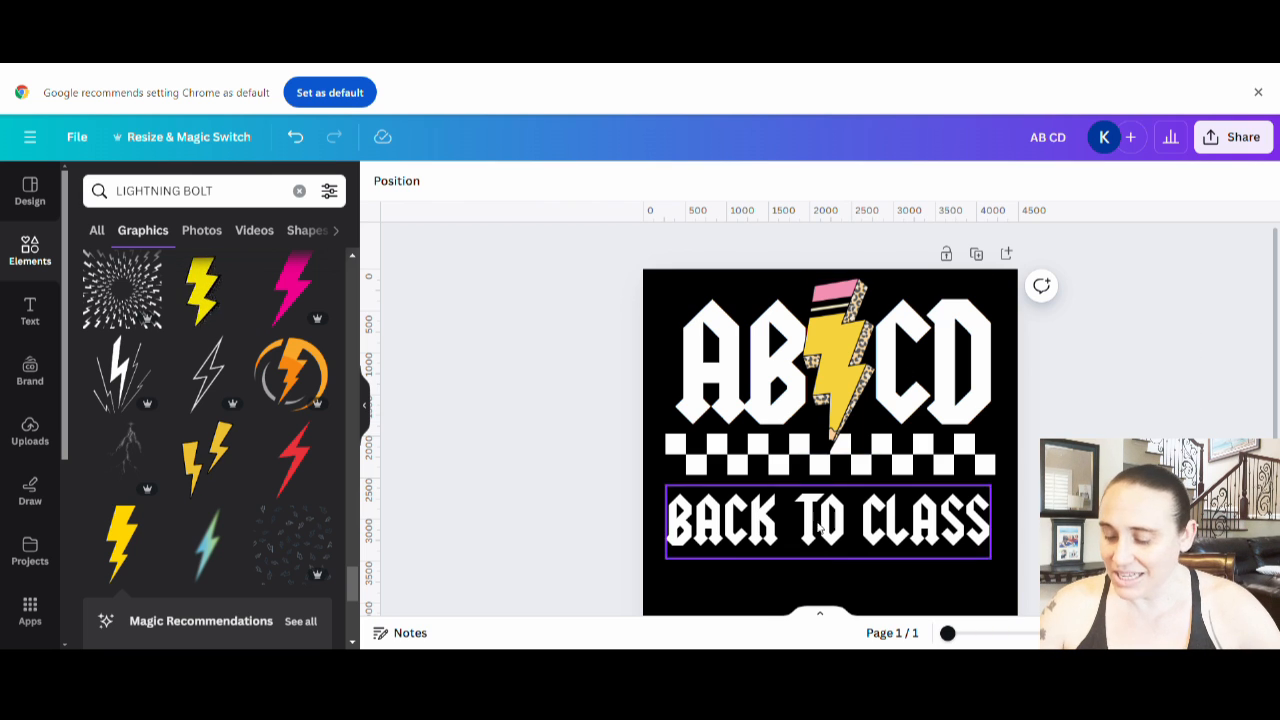
pyautogui.click(890, 525)
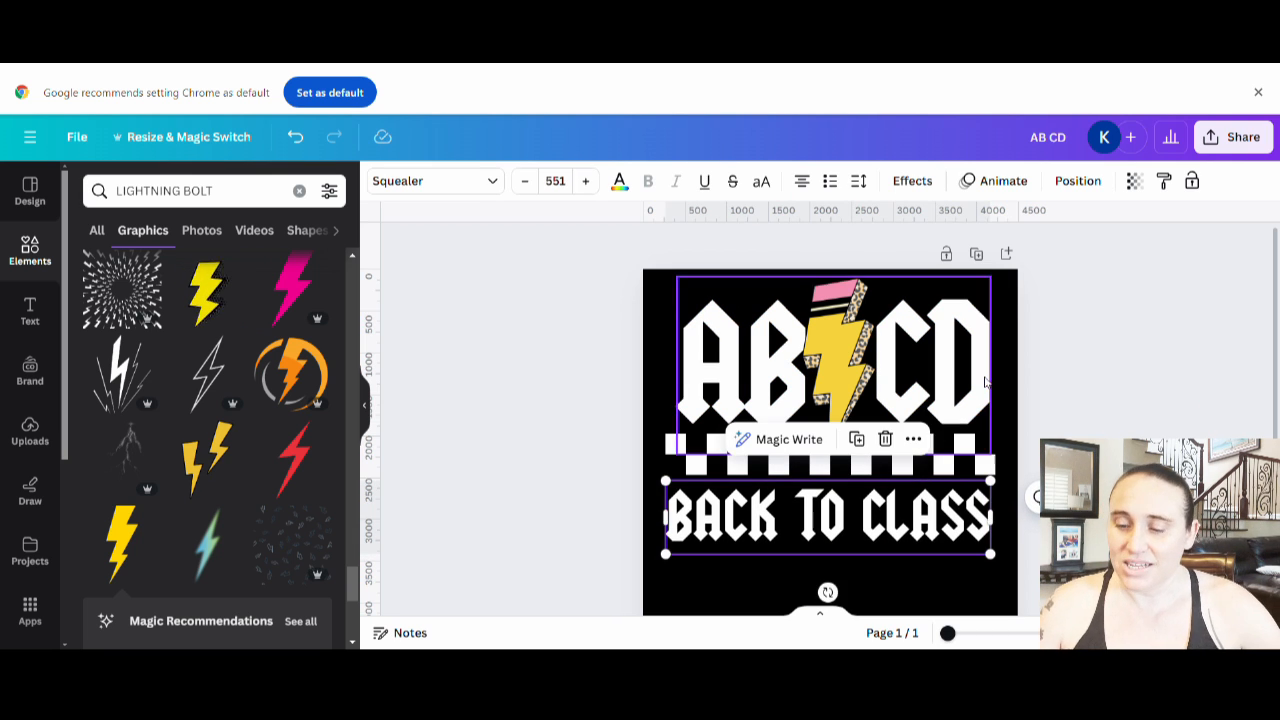
pyautogui.click(1065, 377)
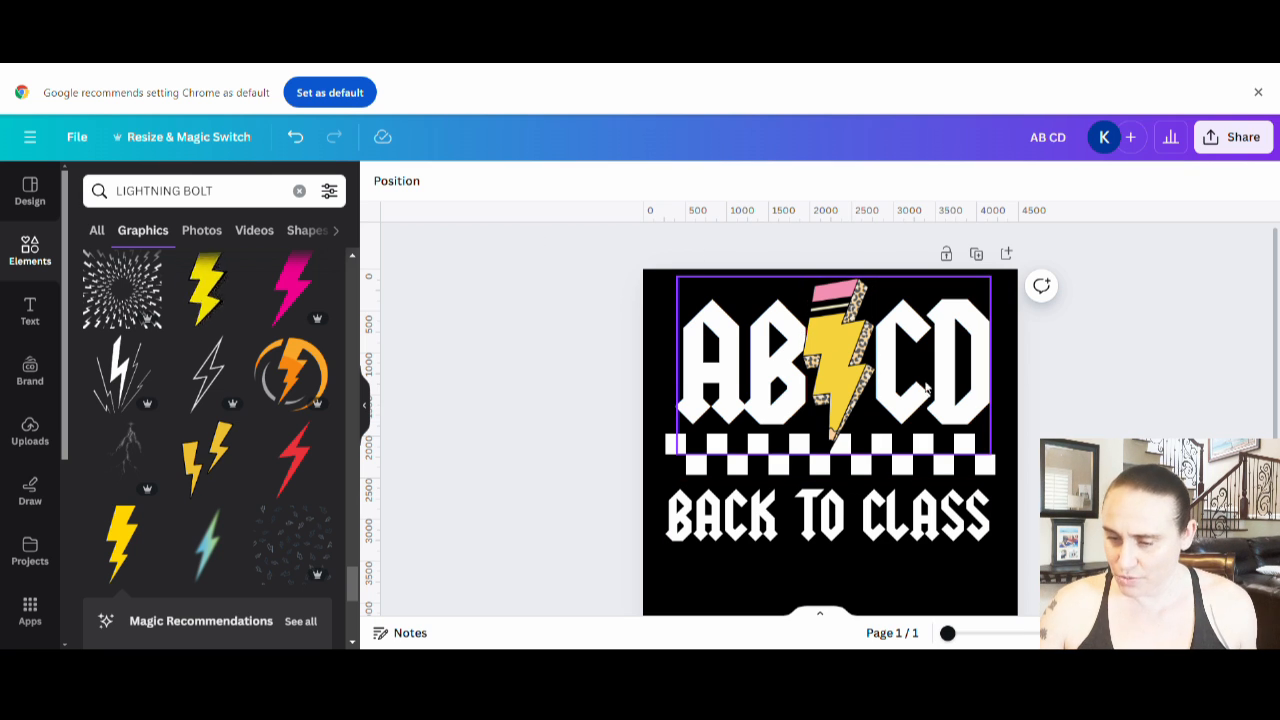
# Recolour the checkered stripe's white squares with the yellow photo colour
pyautogui.click(985, 470)
pyautogui.click(531, 181)
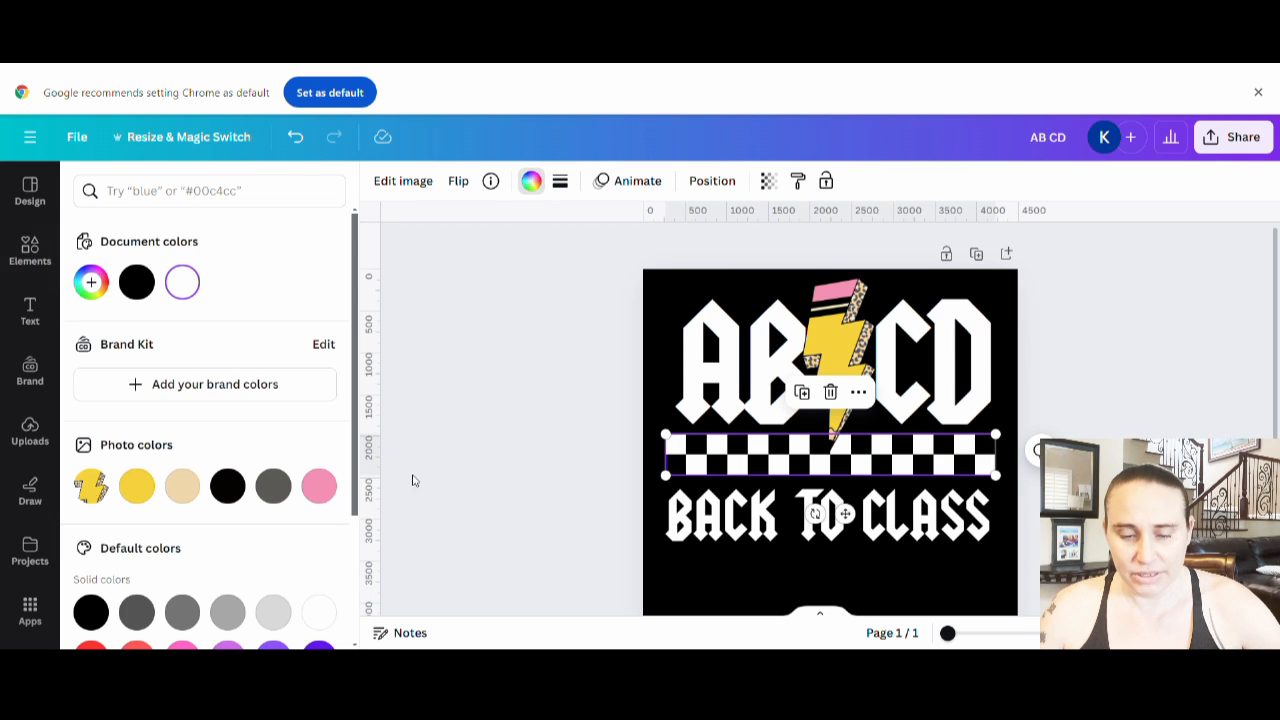
pyautogui.click(137, 486)
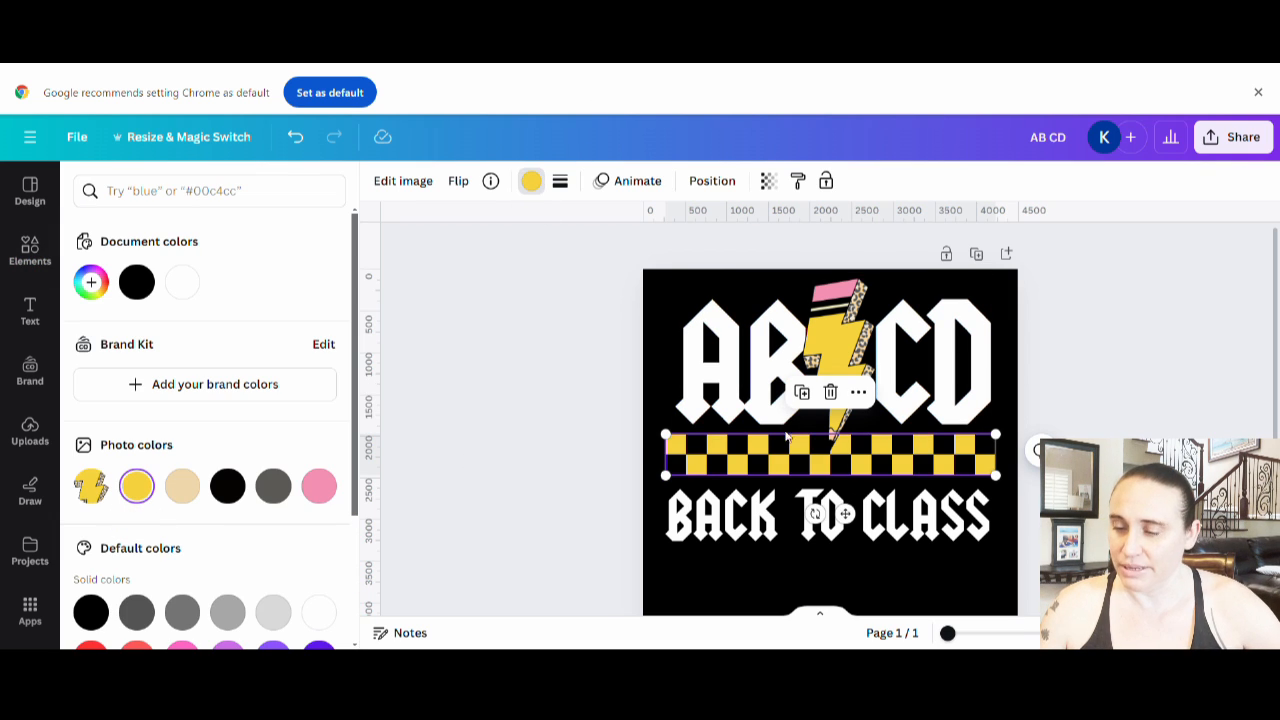
pyautogui.click(1090, 400)
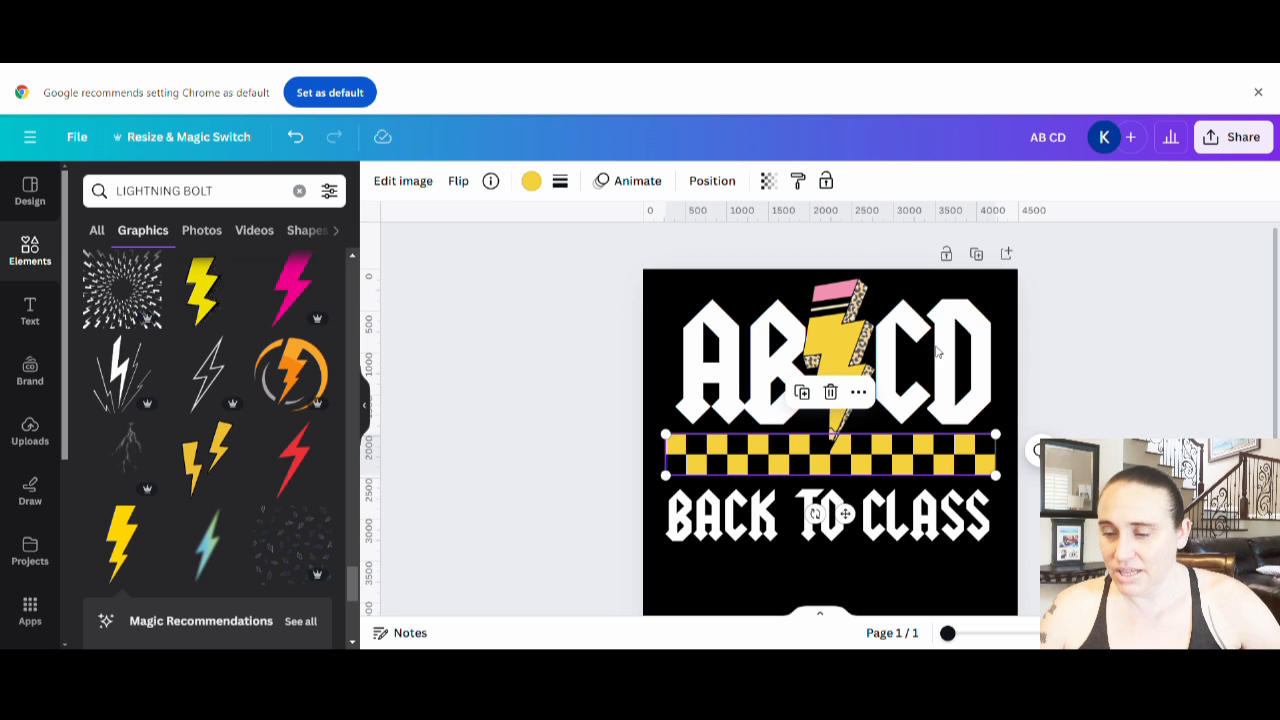
pyautogui.click(960, 370)
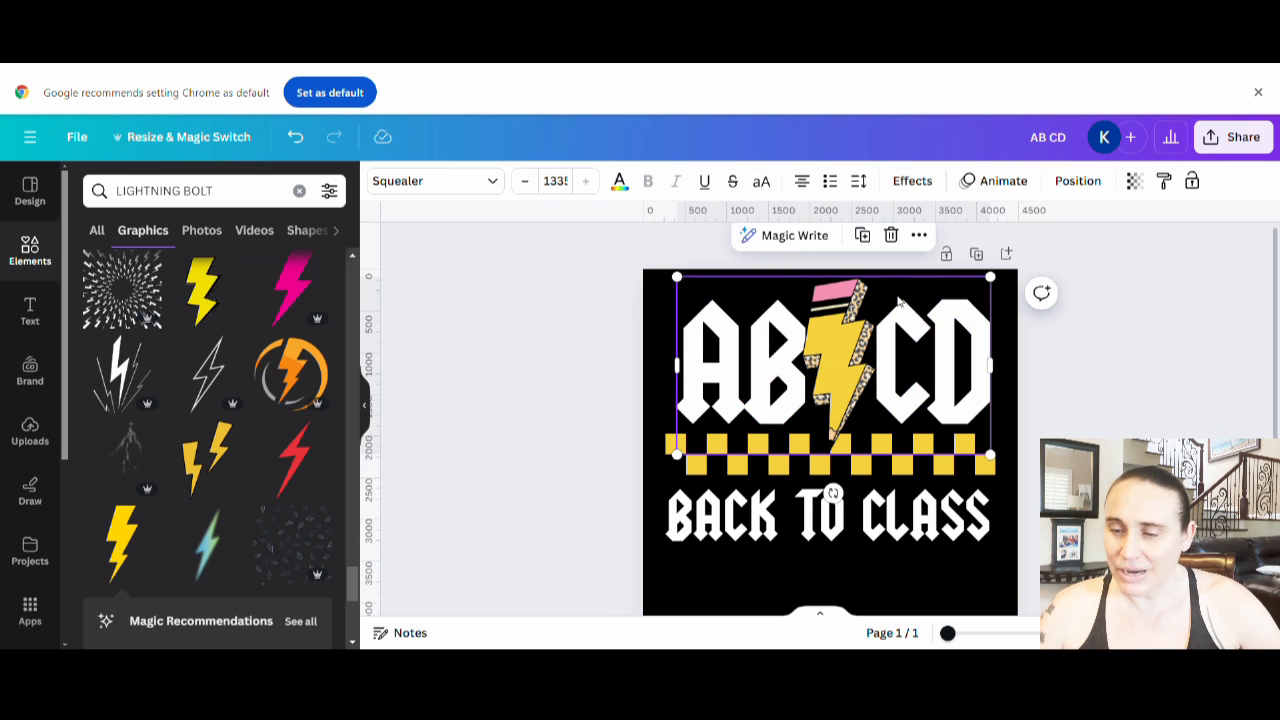
# Add an Outline effect to AB CD in the pencil's eyedropped pink, thickness about 16
pyautogui.click(912, 181)
pyautogui.click(291, 394)
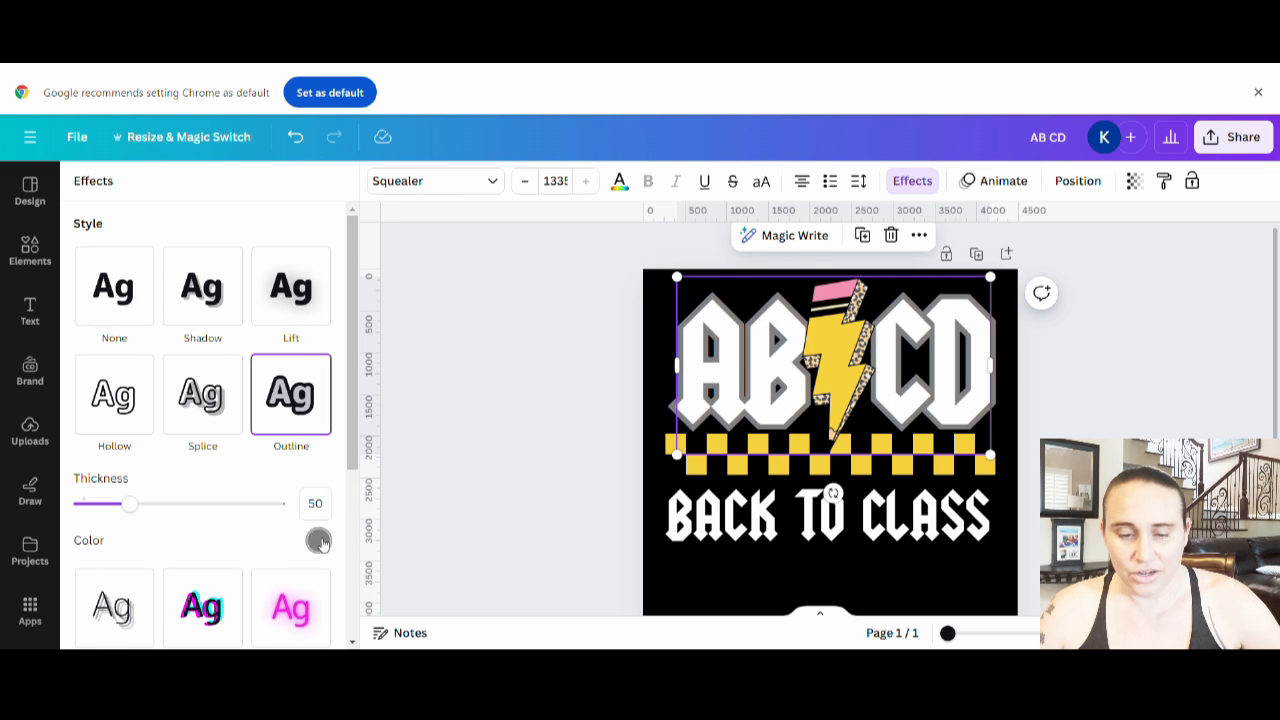
pyautogui.click(318, 540)
pyautogui.click(86, 375)
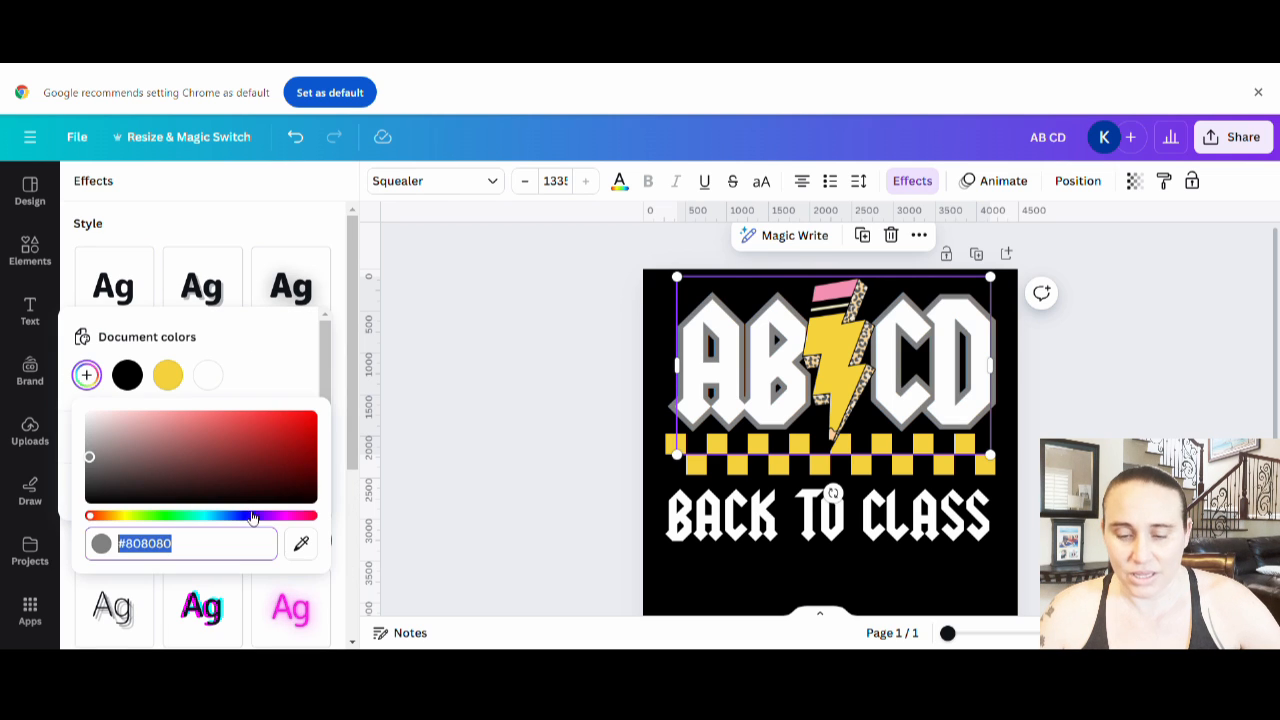
pyautogui.click(298, 547)
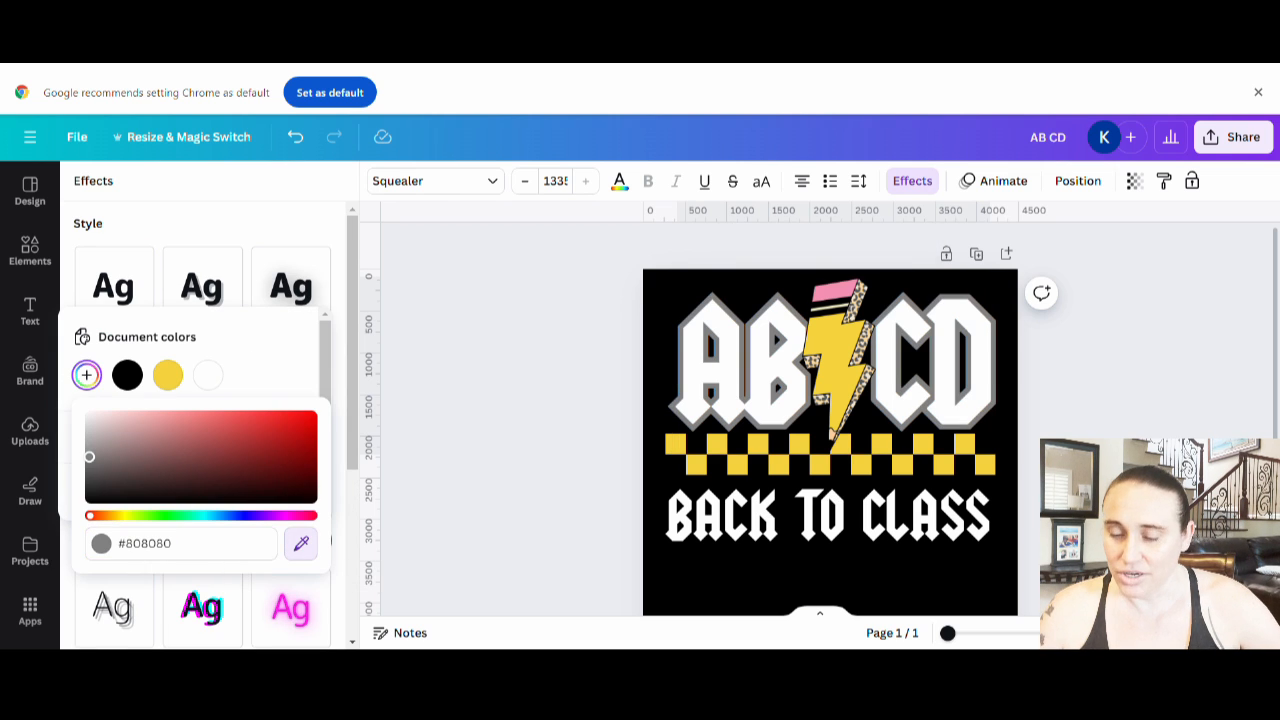
pyautogui.click(845, 290)
pyautogui.click(249, 214)
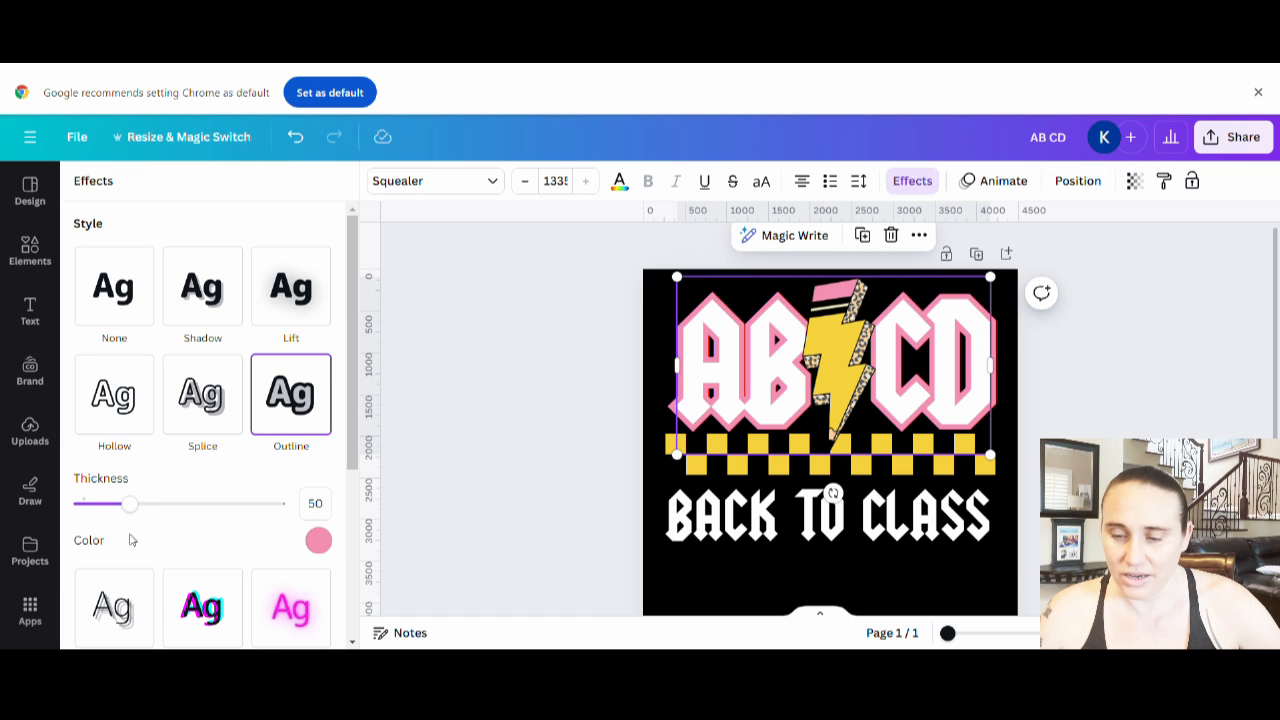
pyautogui.moveTo(129, 504); pyautogui.dragTo(98, 508)
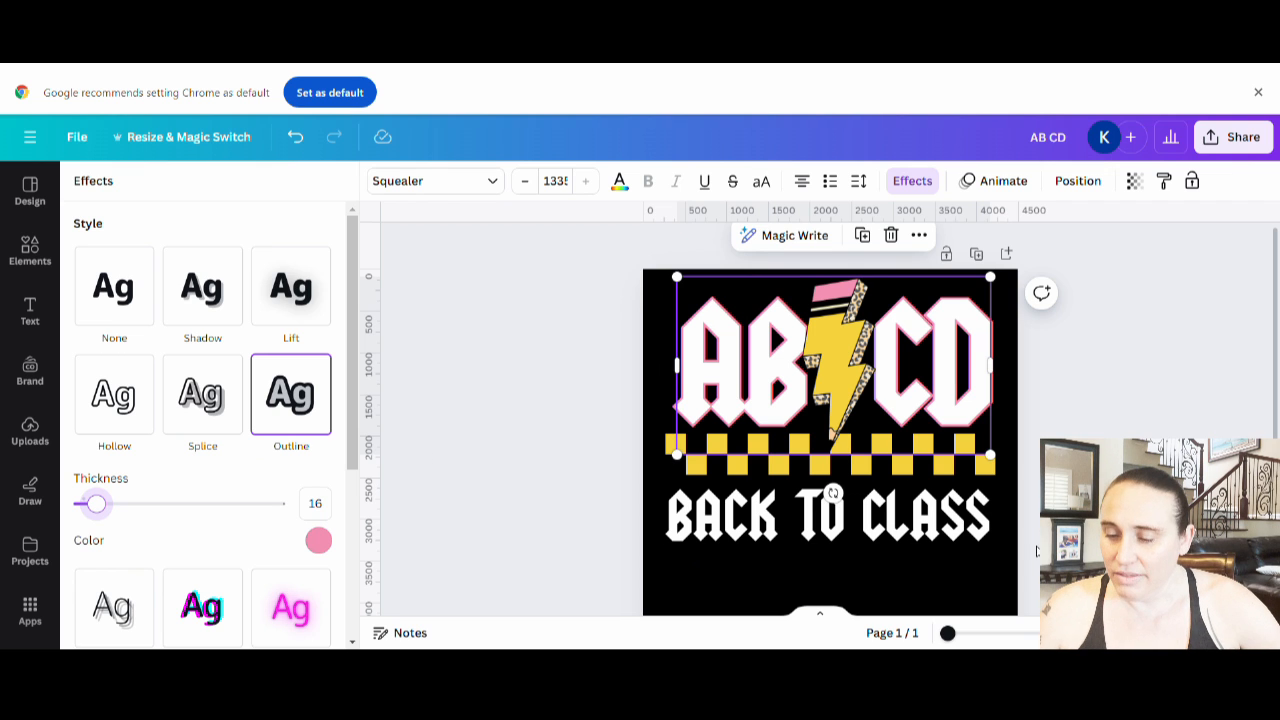
# Colour the BACK TO CLASS text pink
pyautogui.click(920, 520)
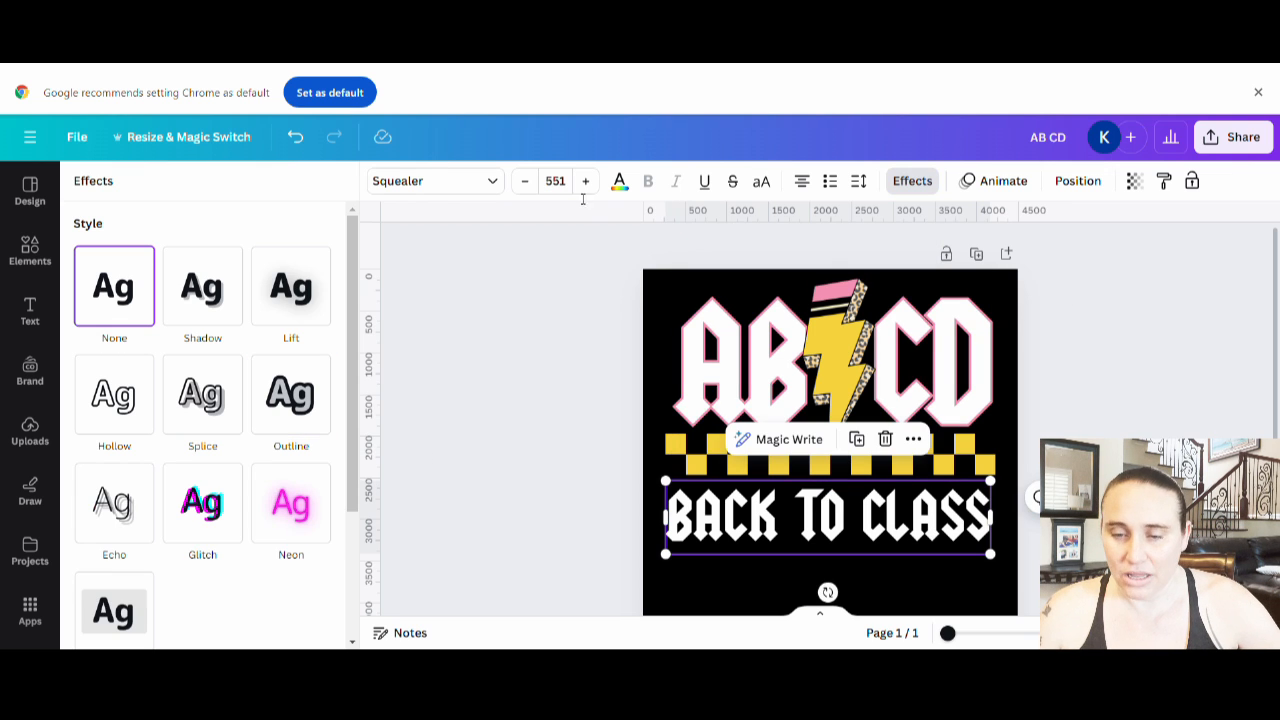
pyautogui.click(619, 181)
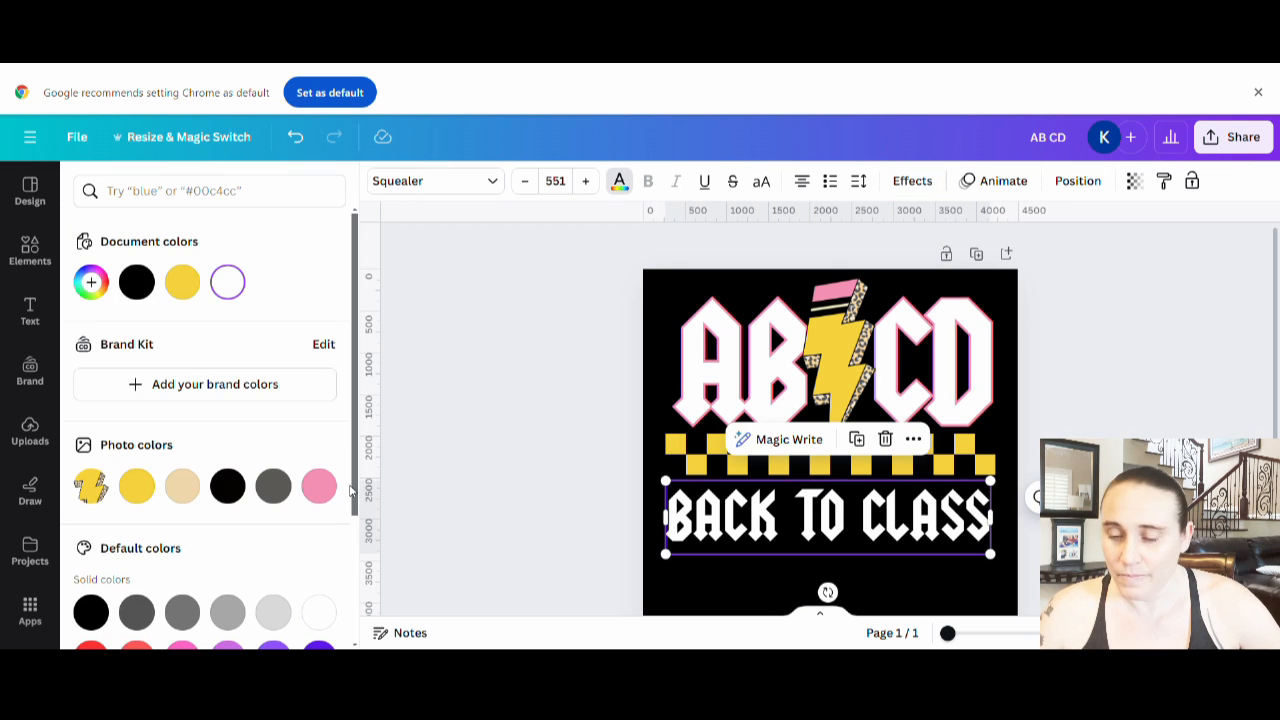
pyautogui.click(319, 486)
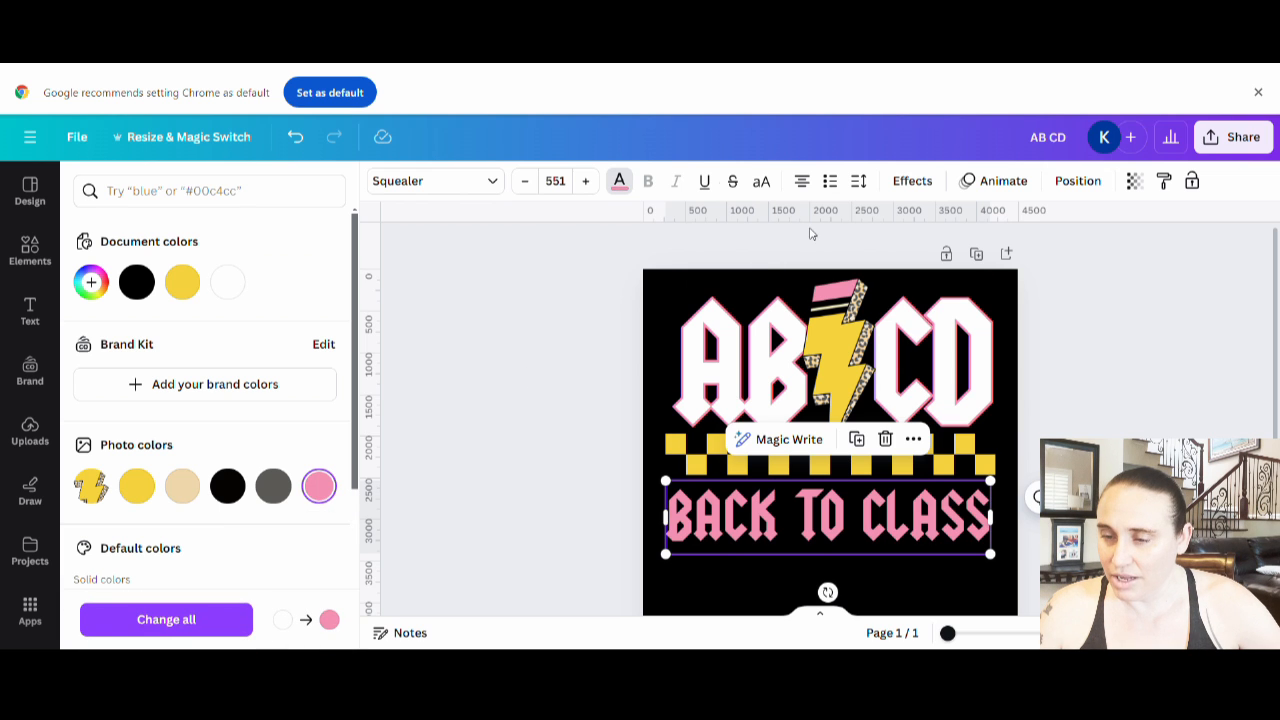
# Add a white Outline effect to BACK TO CLASS, thickness around 18
pyautogui.click(912, 181)
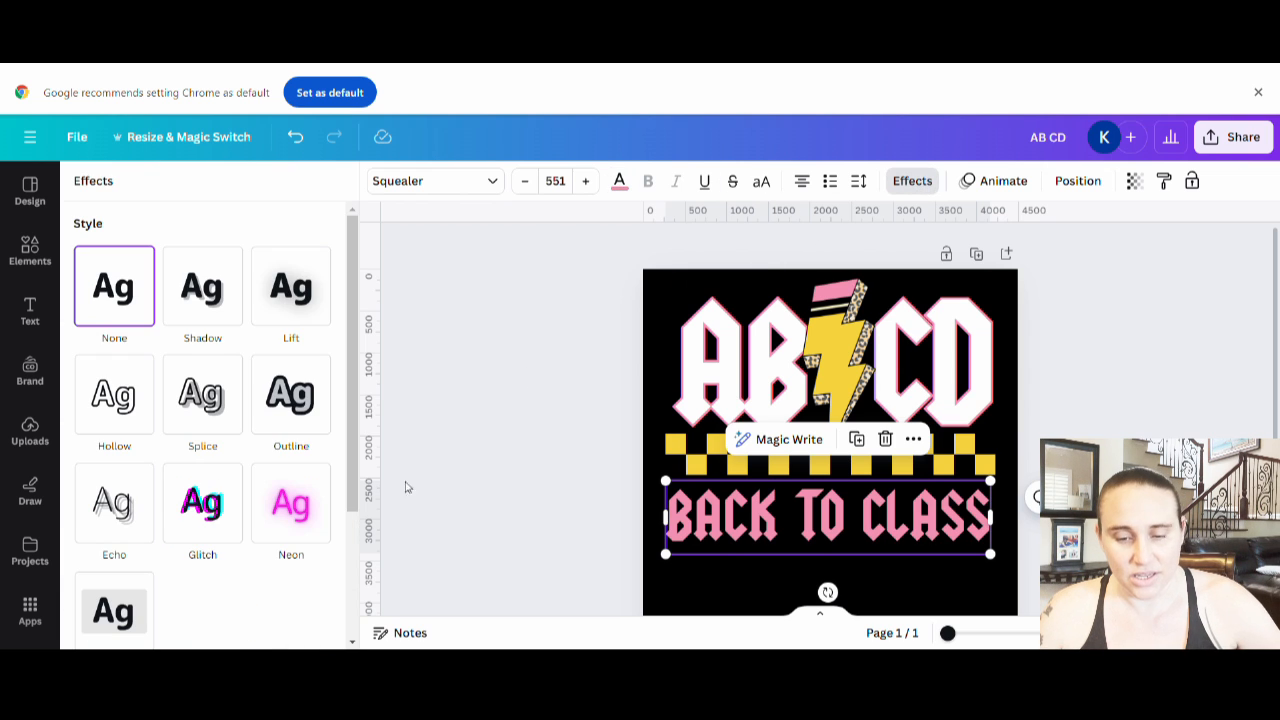
pyautogui.click(291, 404)
pyautogui.click(318, 540)
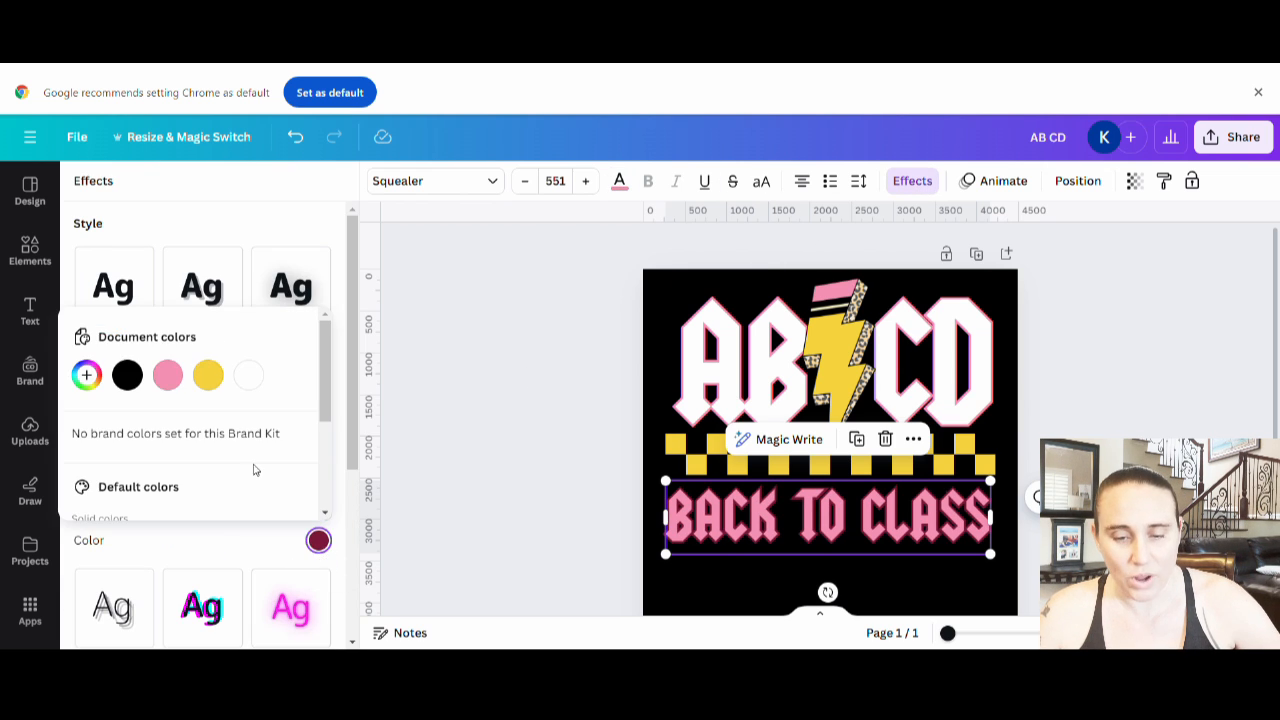
pyautogui.click(248, 374)
pyautogui.click(220, 228)
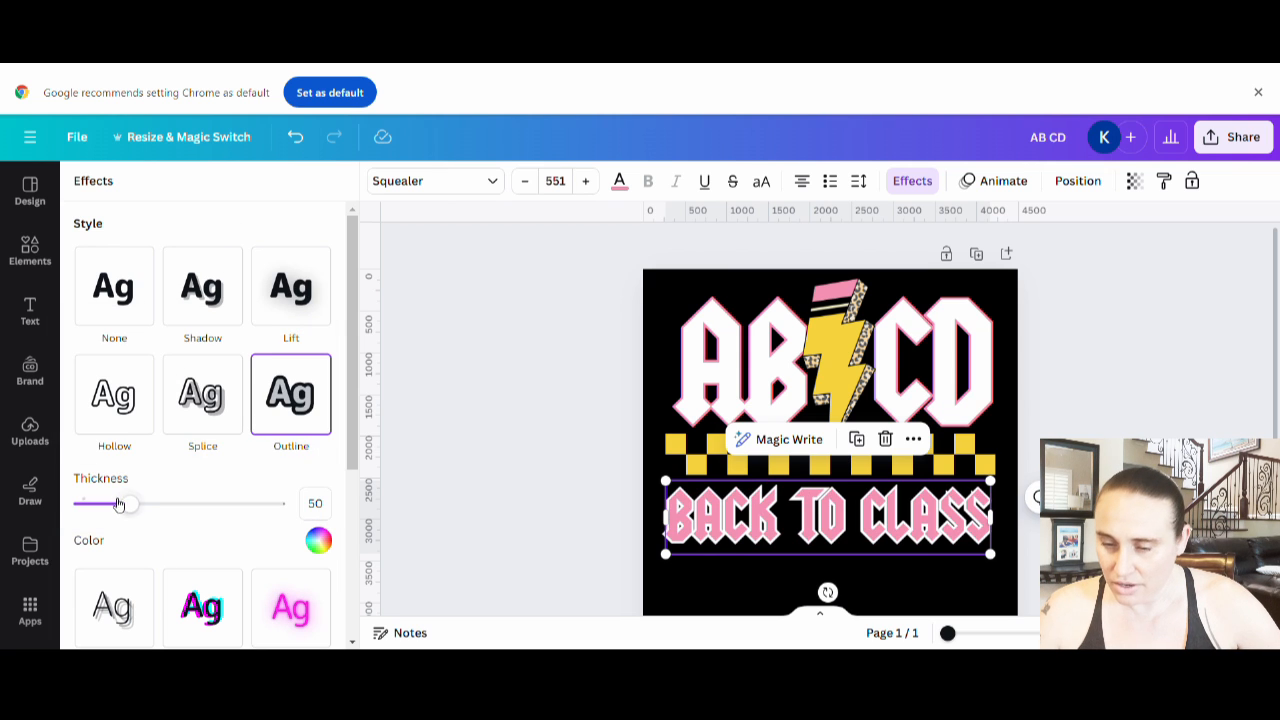
pyautogui.moveTo(125, 504); pyautogui.dragTo(101, 505)
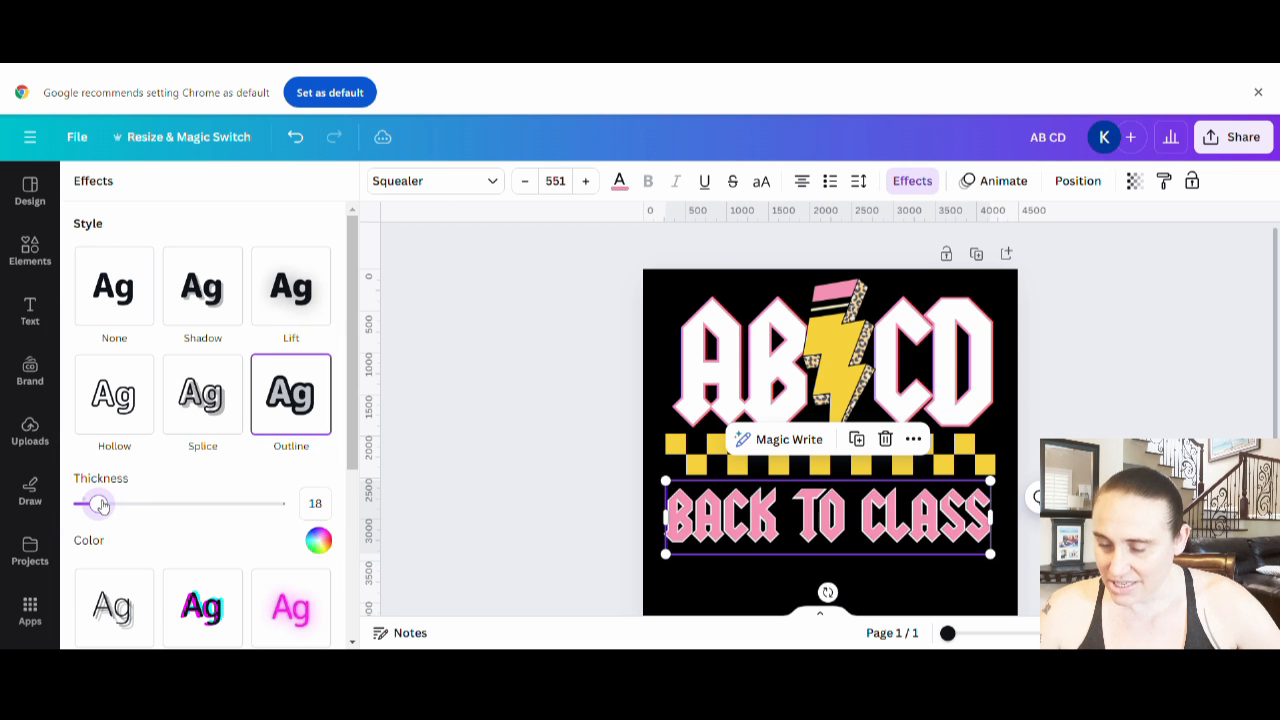
pyautogui.click(1107, 364)
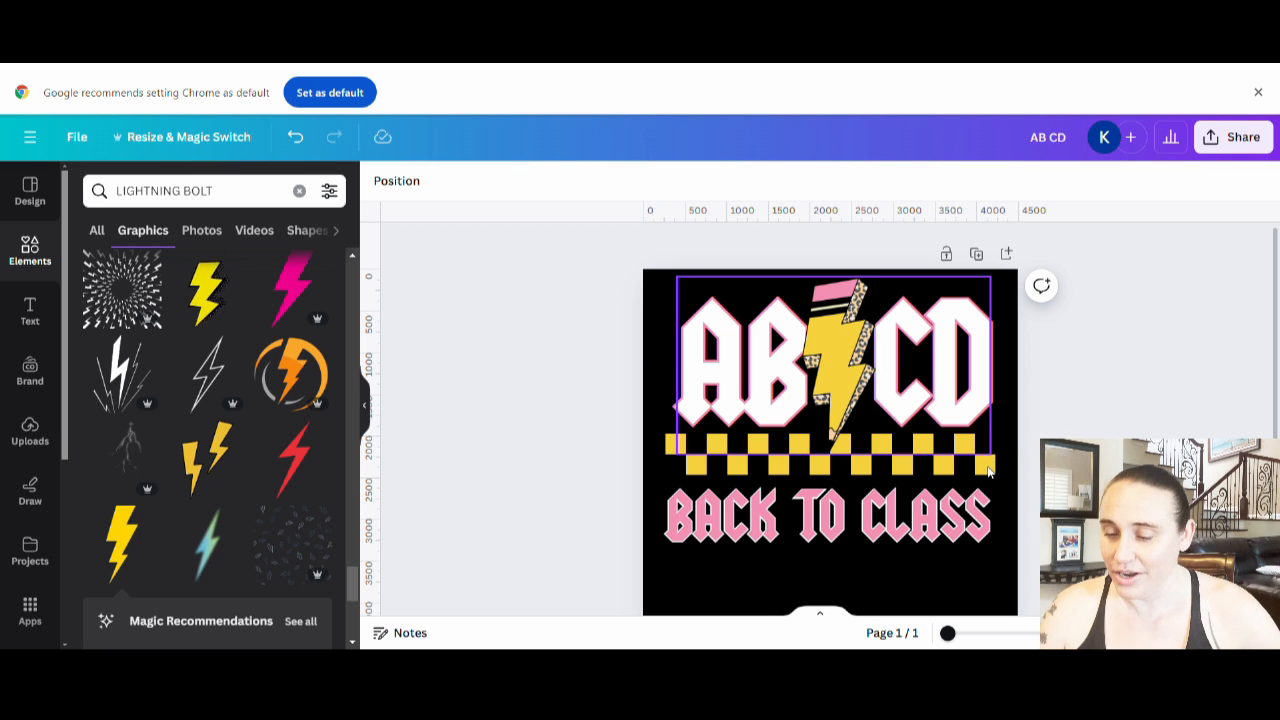
pyautogui.click(670, 458)
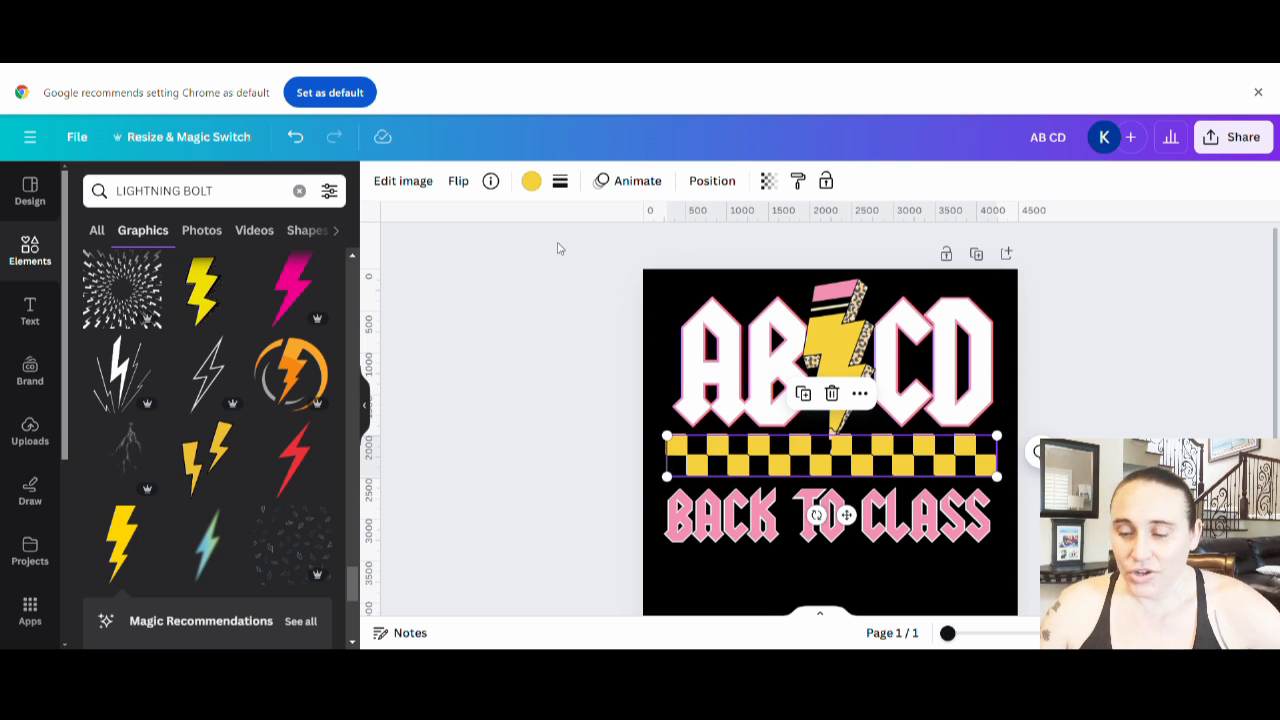
pyautogui.click(532, 181)
pyautogui.click(274, 282)
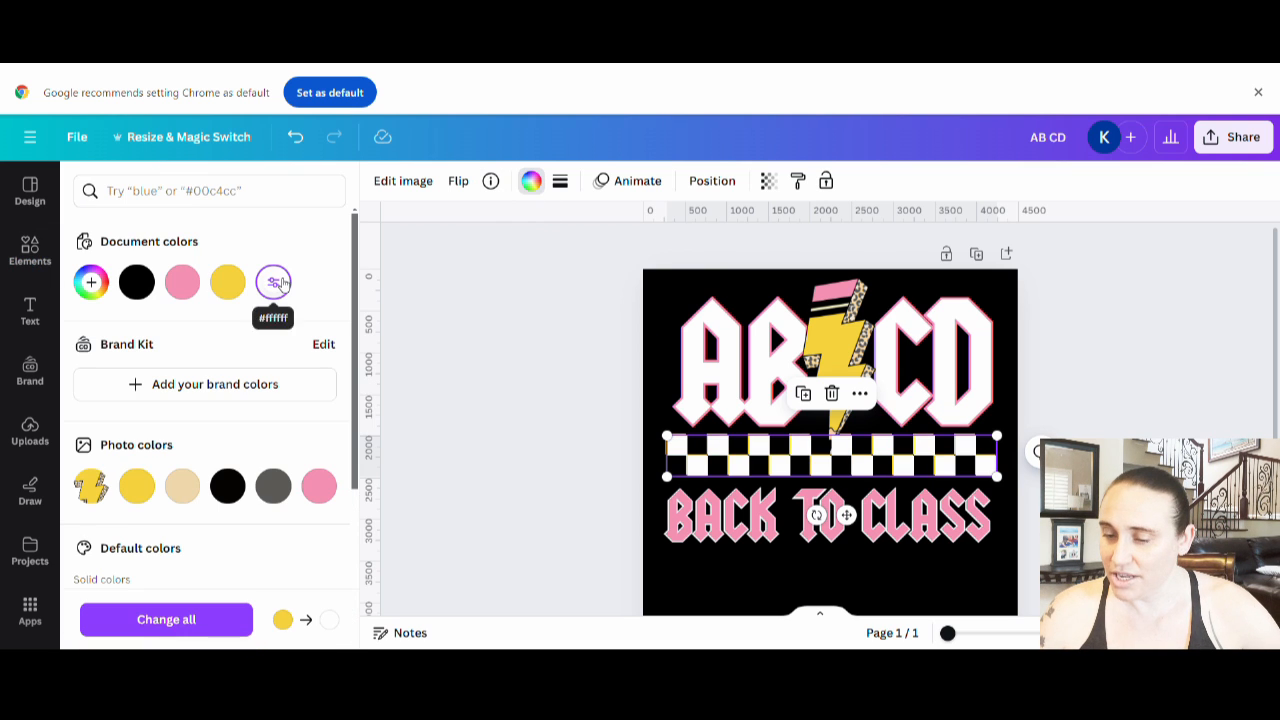
pyautogui.click(1200, 390)
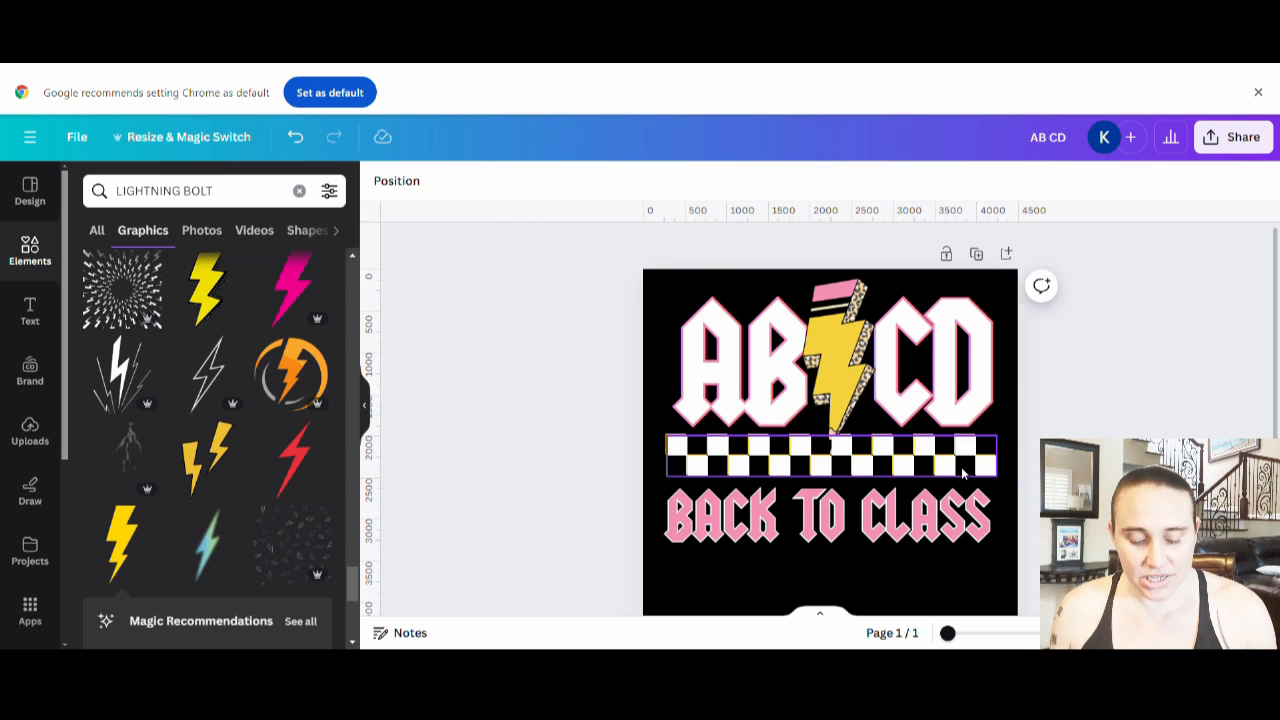
pyautogui.click(961, 467)
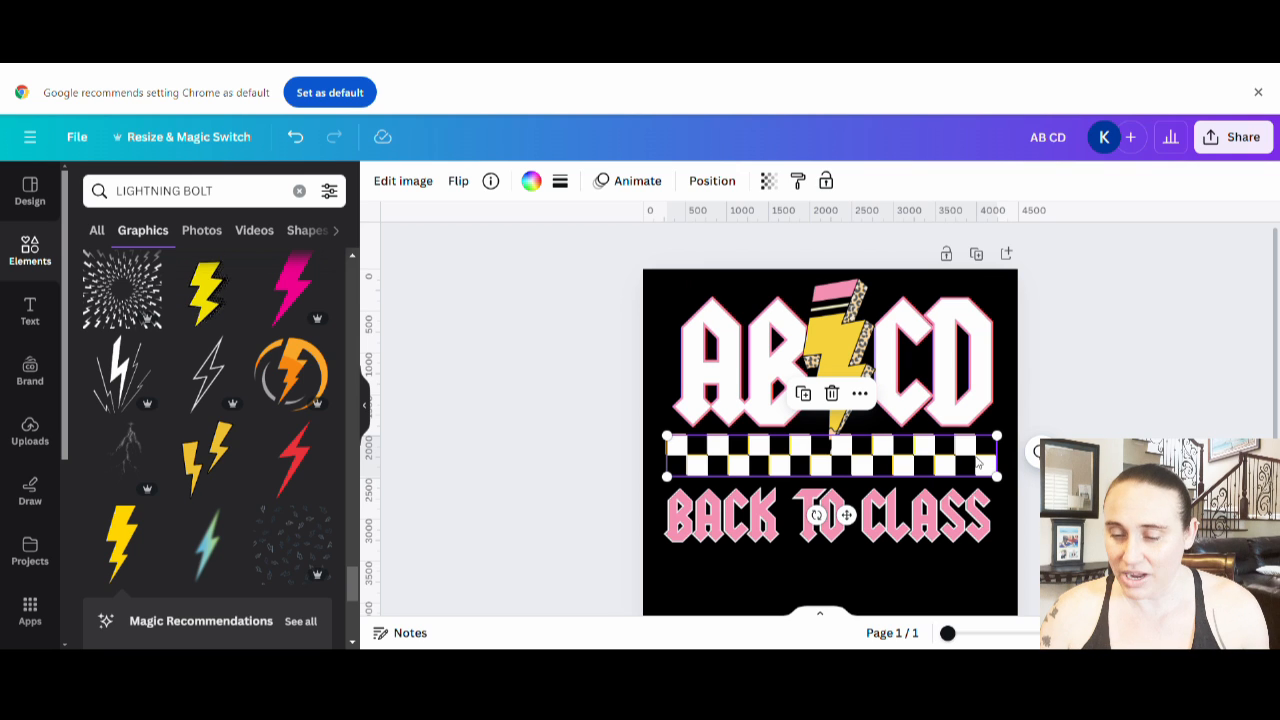
pyautogui.hotkey('ctrl', 'v')
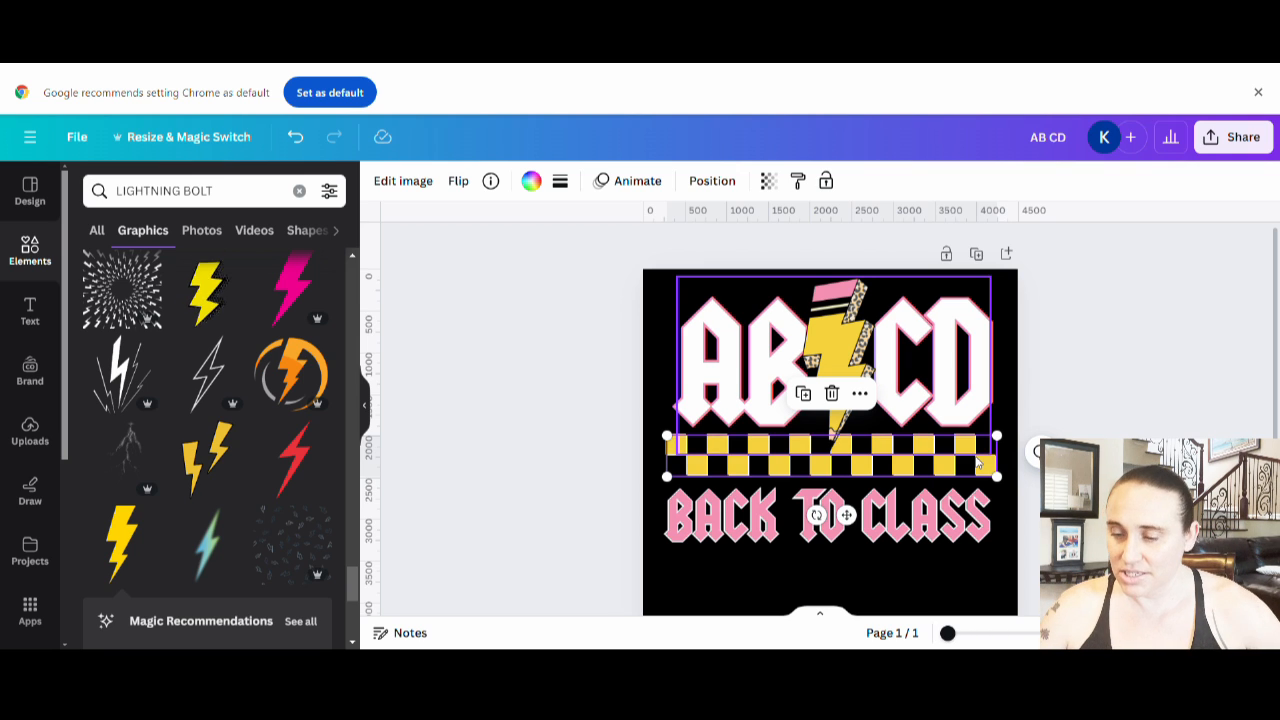
pyautogui.click(1058, 403)
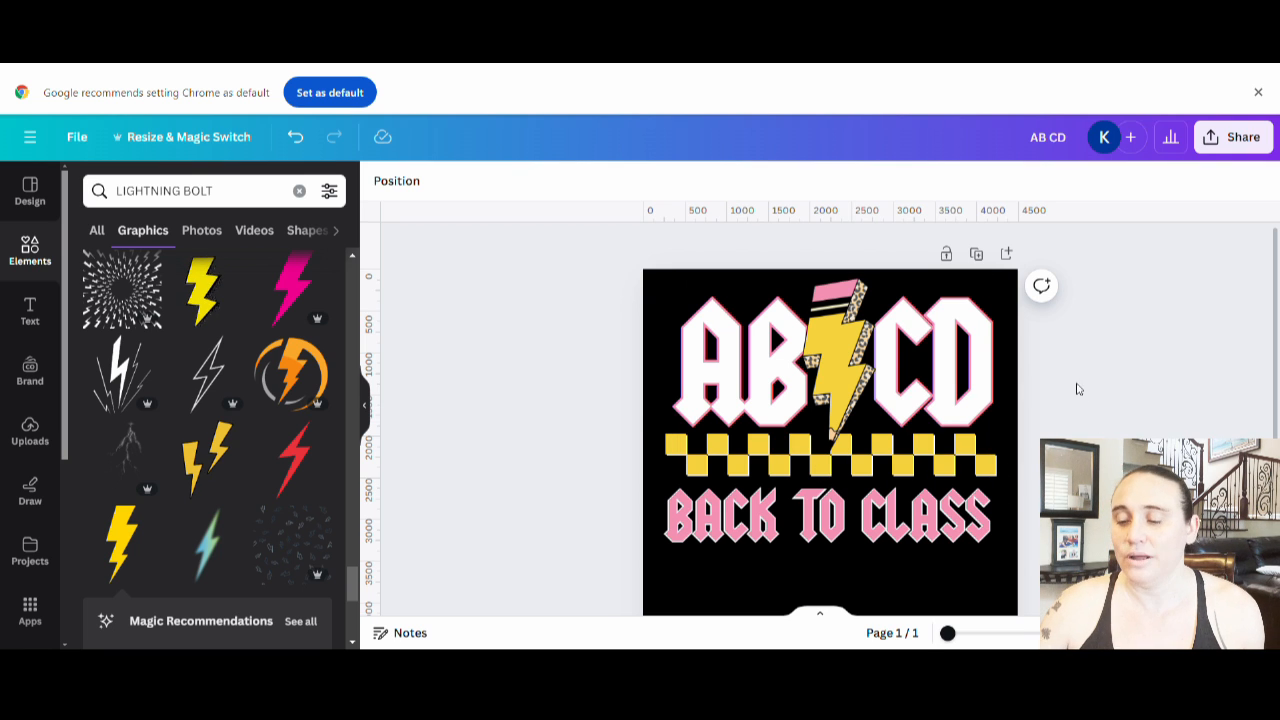
pyautogui.click(935, 544)
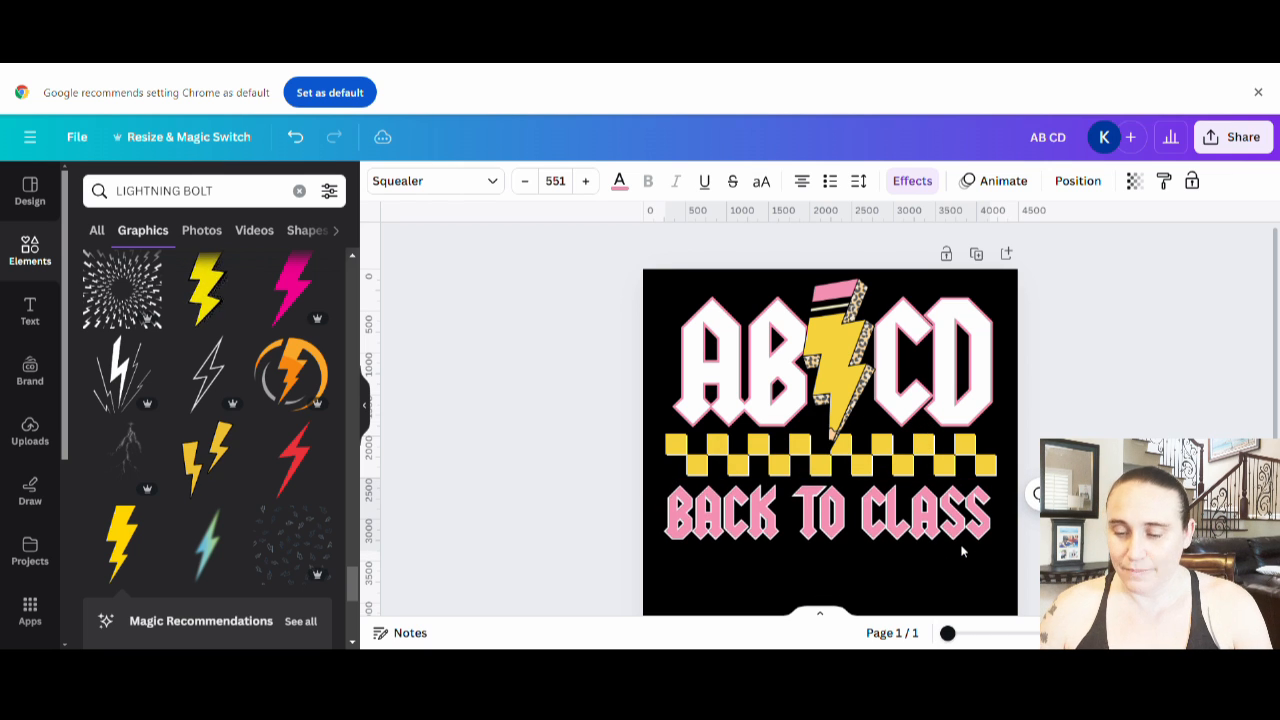
pyautogui.click(962, 551)
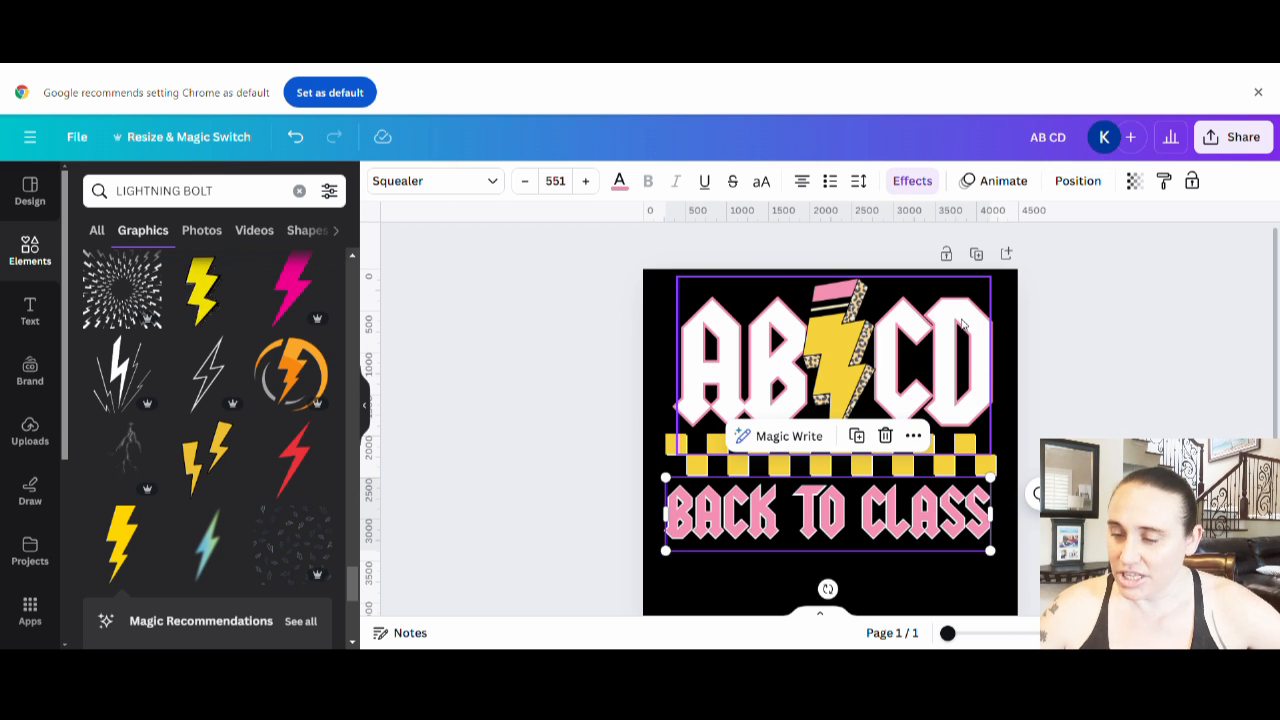
pyautogui.click(1082, 333)
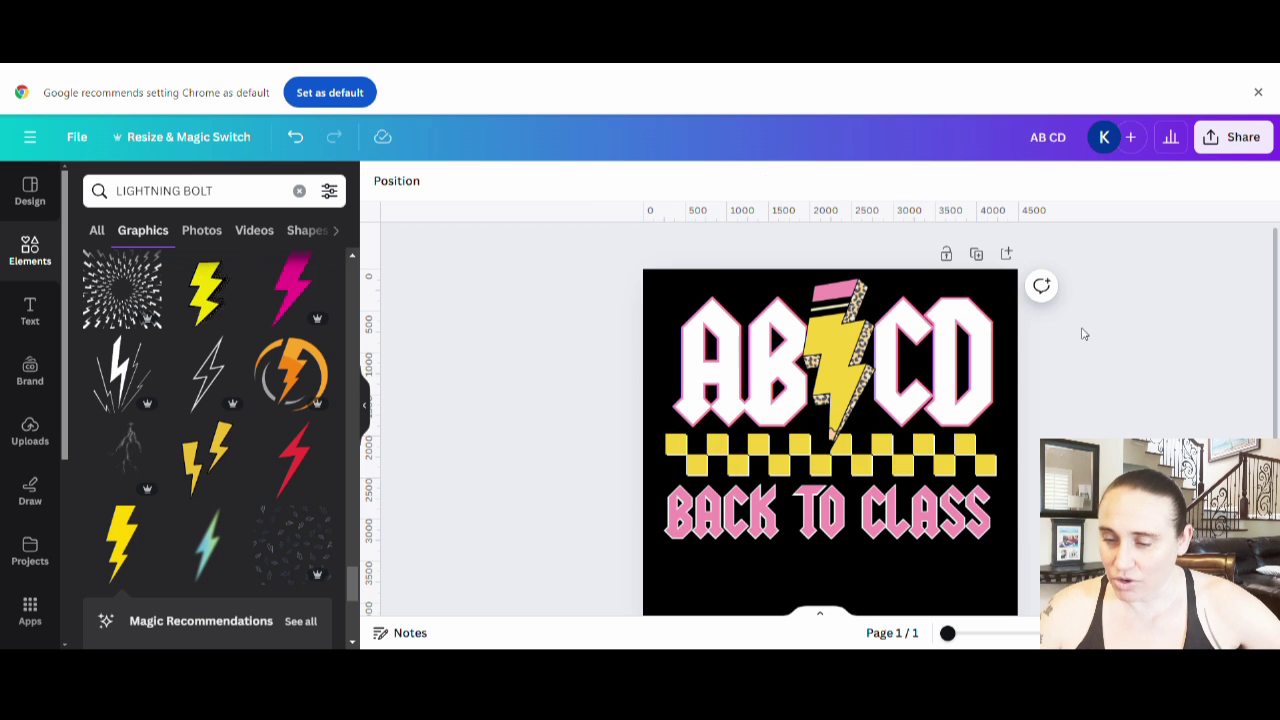
pyautogui.click(966, 392)
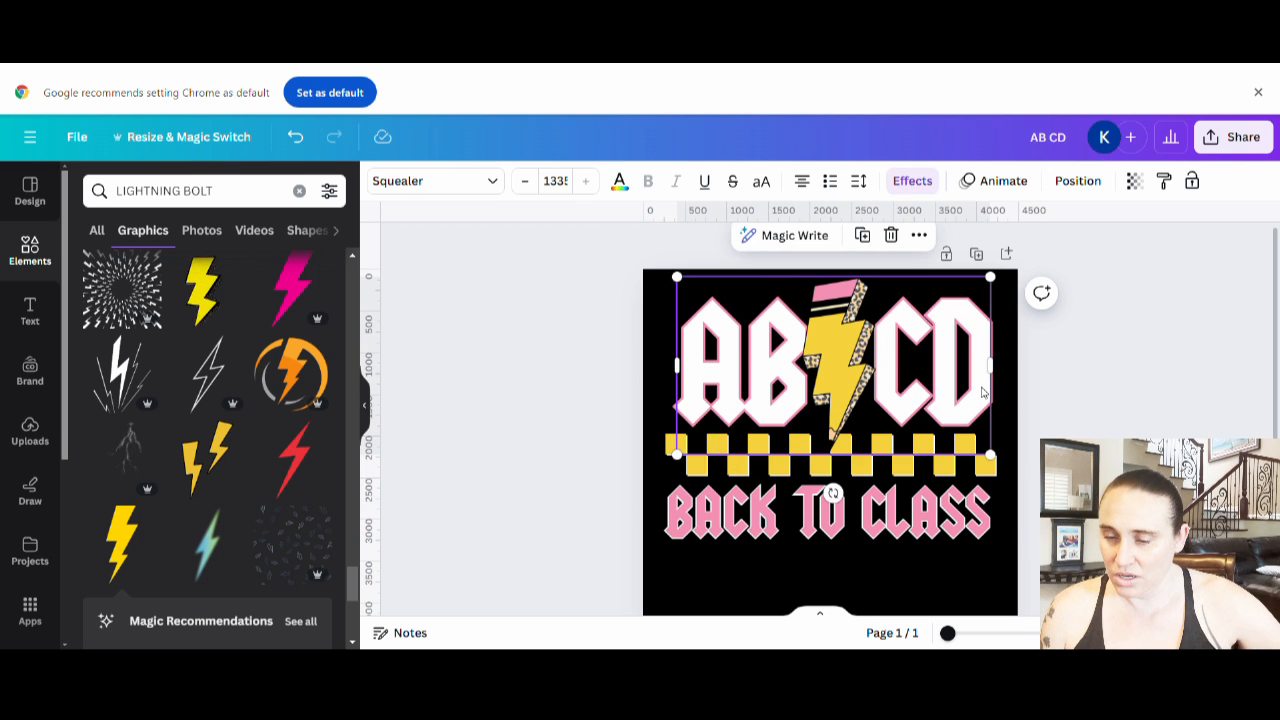
pyautogui.press('Escape')
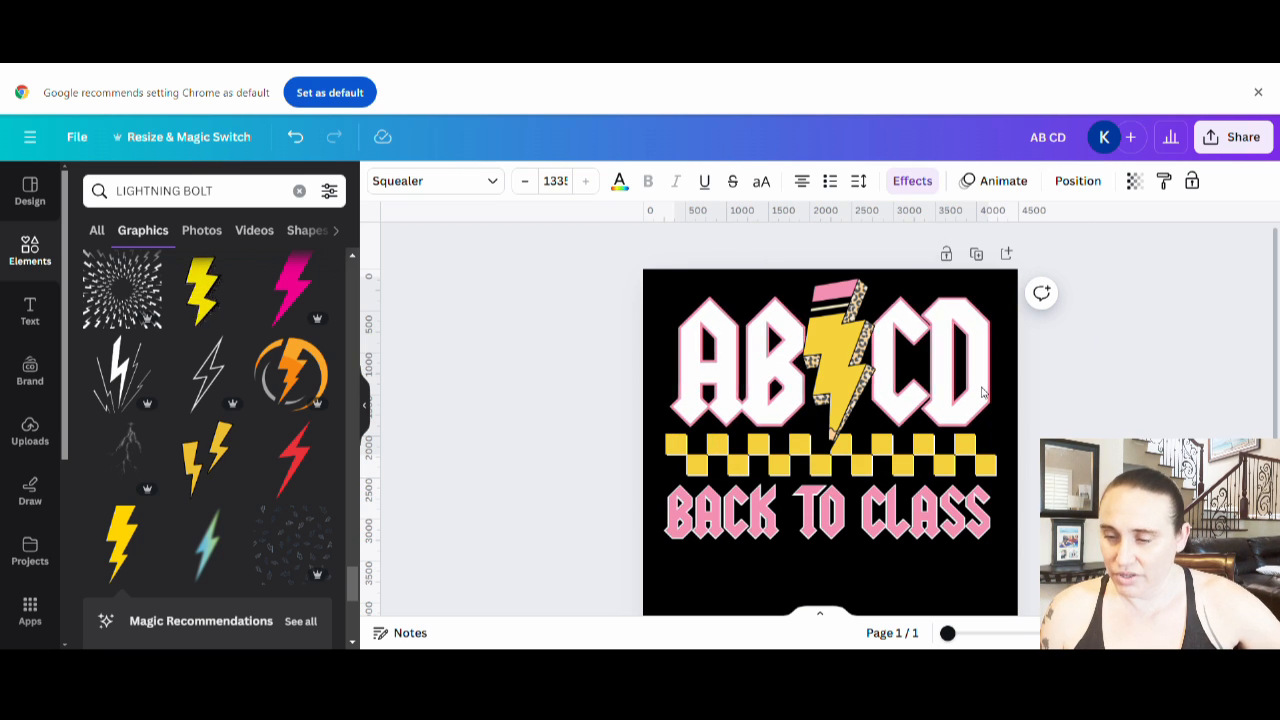
pyautogui.click(982, 392)
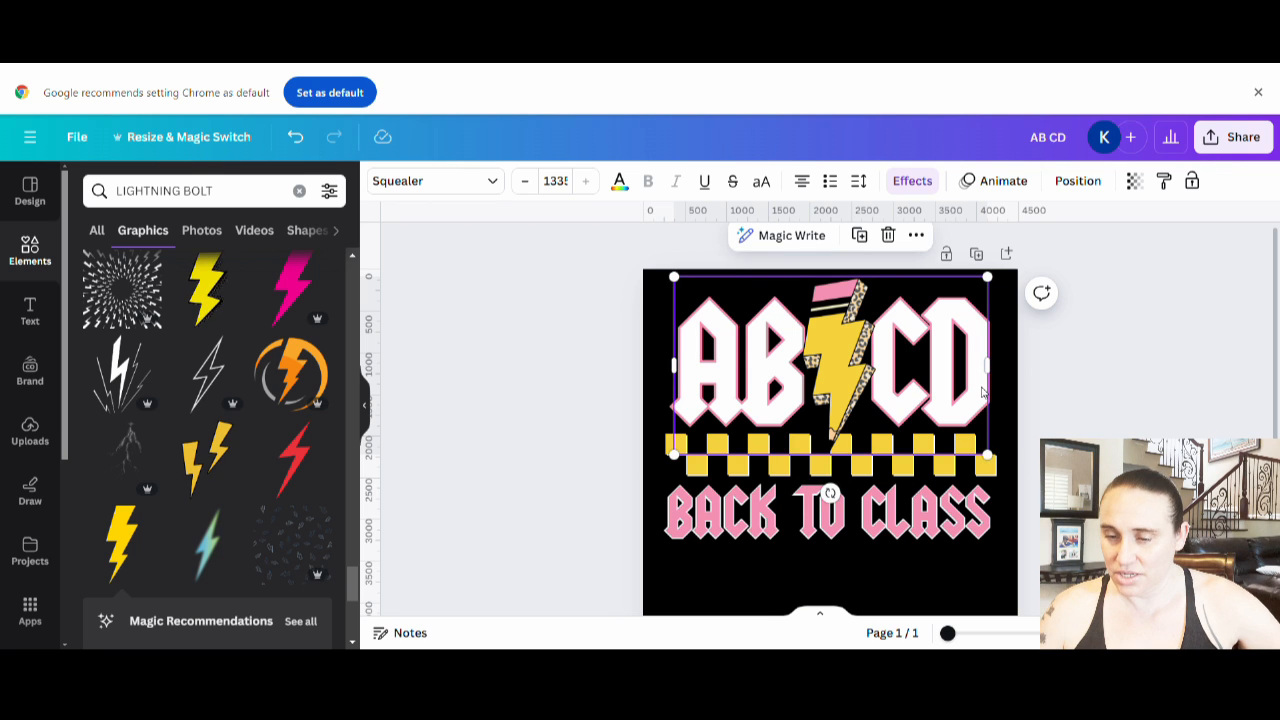
pyautogui.click(840, 360)
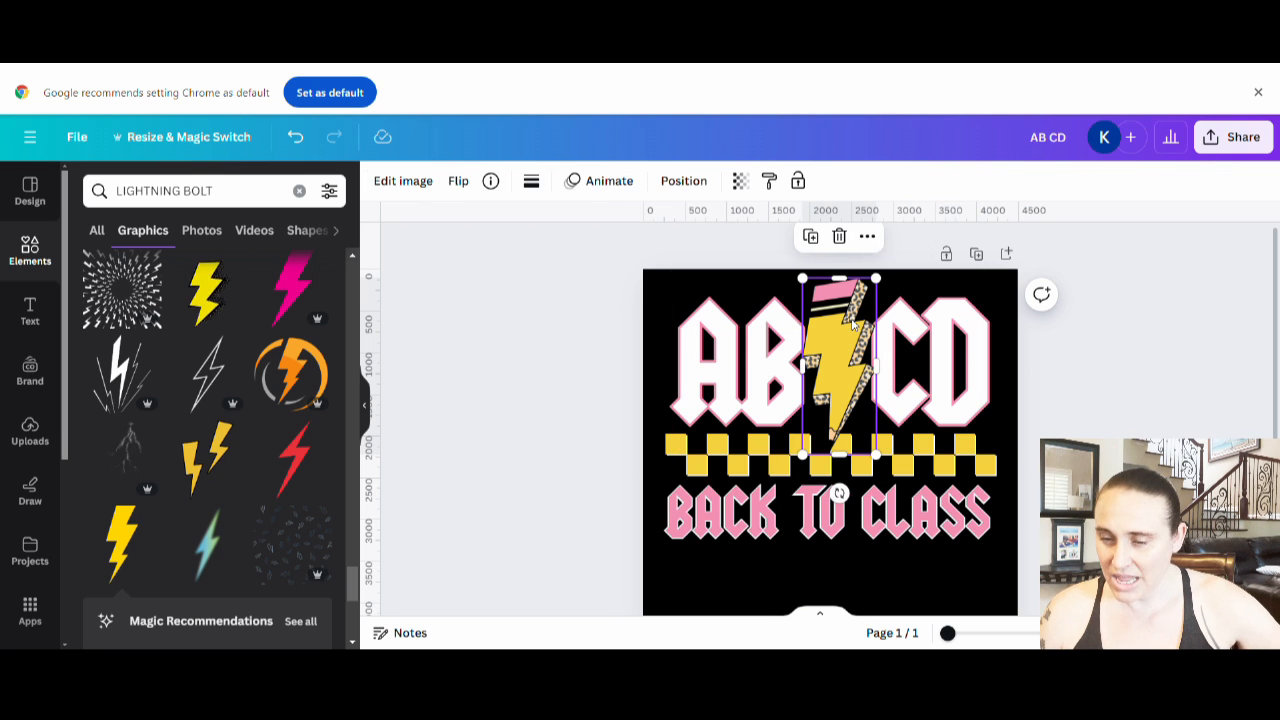
pyautogui.press('Escape')
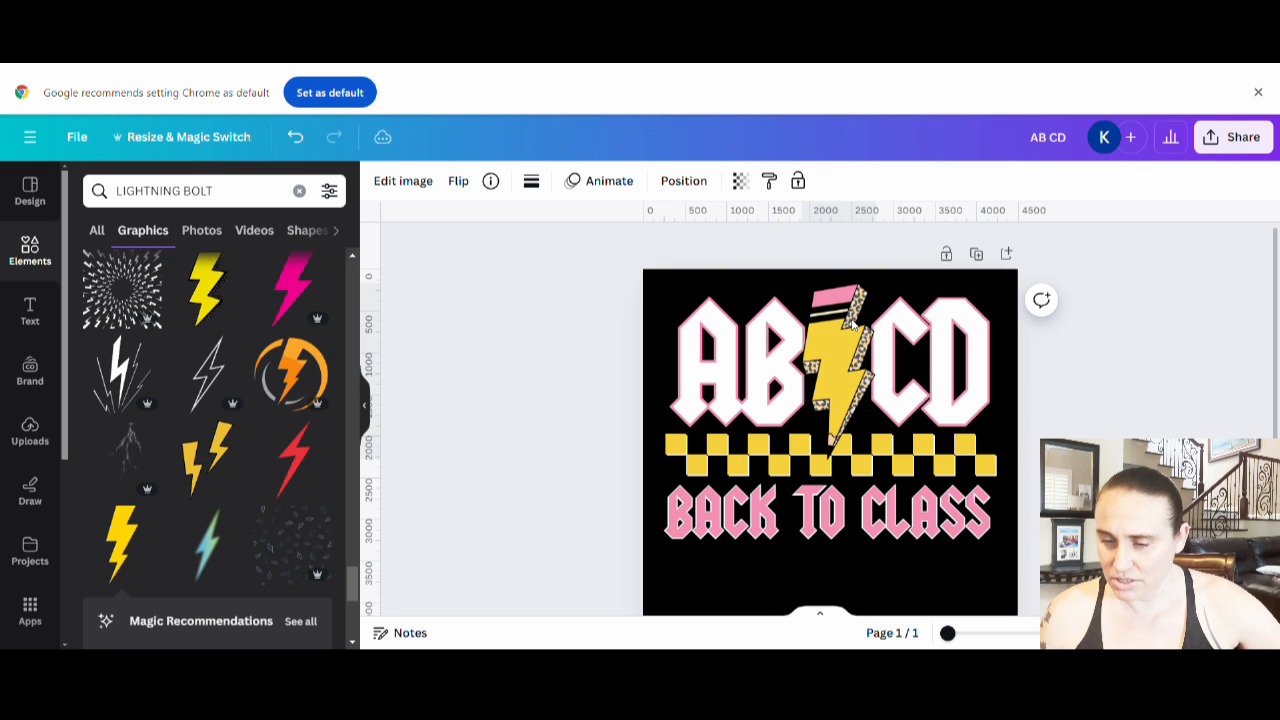
pyautogui.click(850, 322)
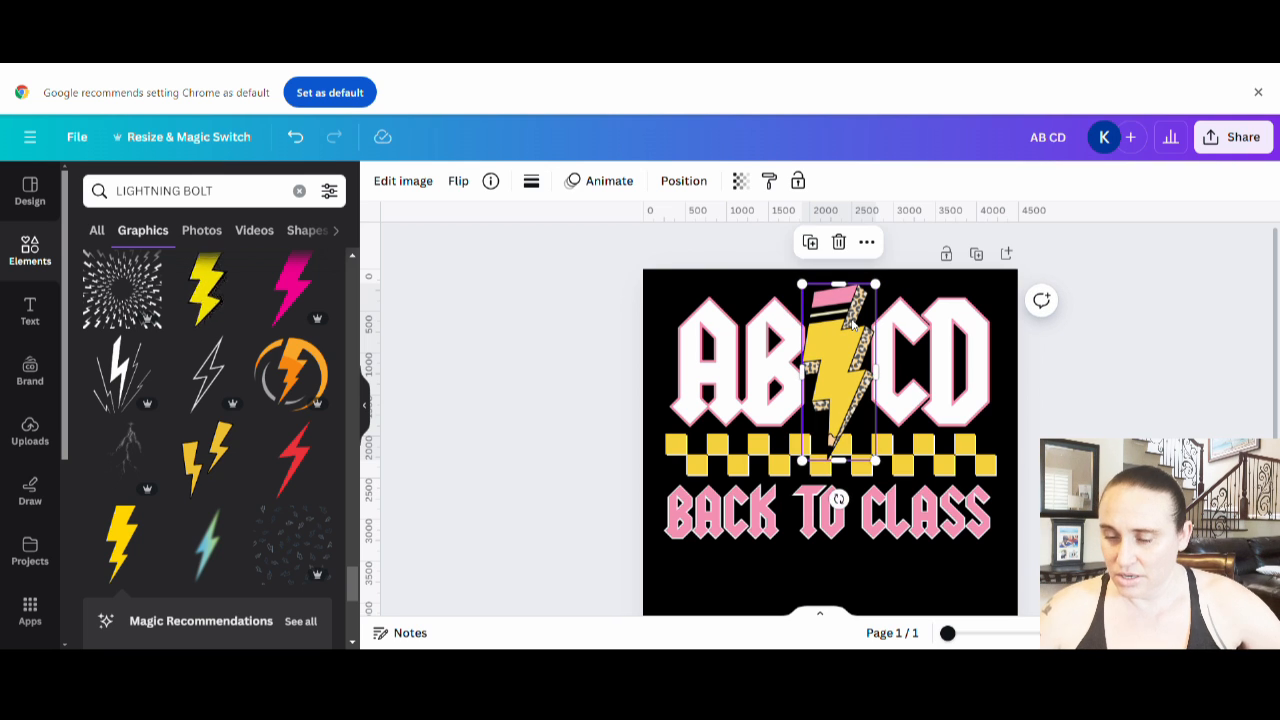
pyautogui.click(1262, 432)
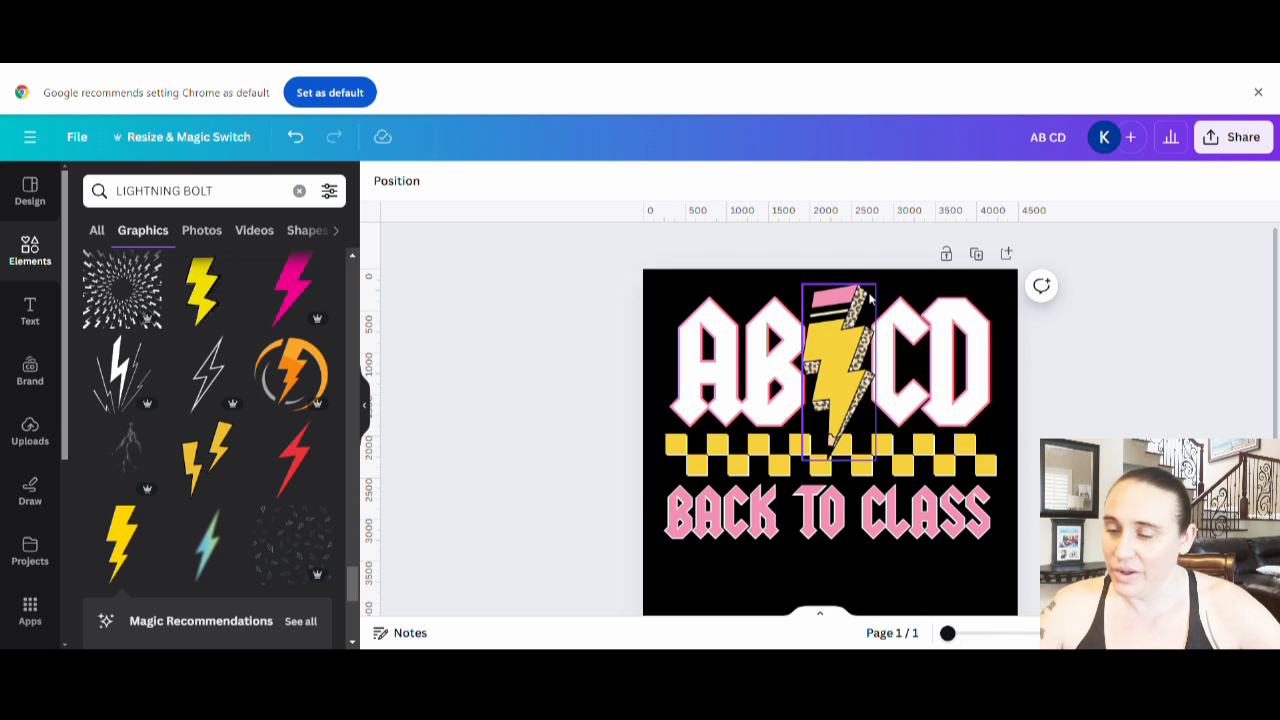
# Duplicate the page as a second version and undo a mistaken pink recolour on it
pyautogui.click(978, 255)
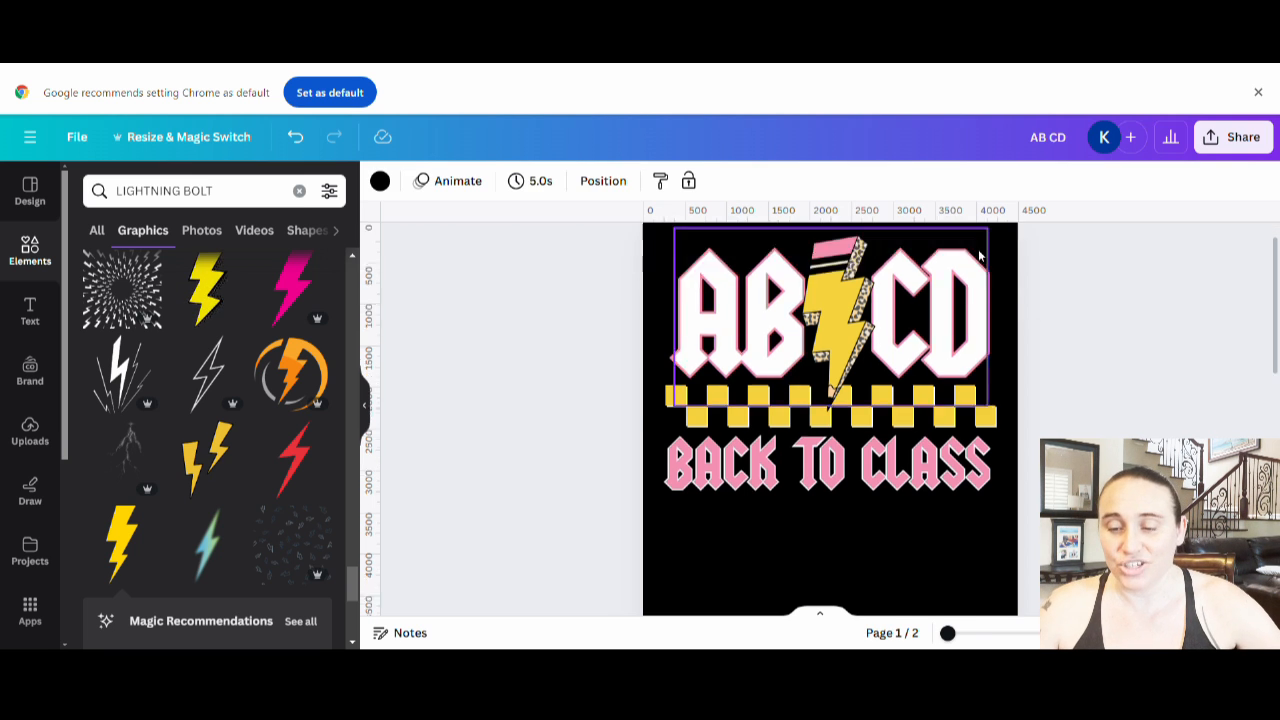
pyautogui.scroll(-3, 900, 400)
pyautogui.scroll(-5, 937, 372)
pyautogui.scroll(-1, 1090, 394)
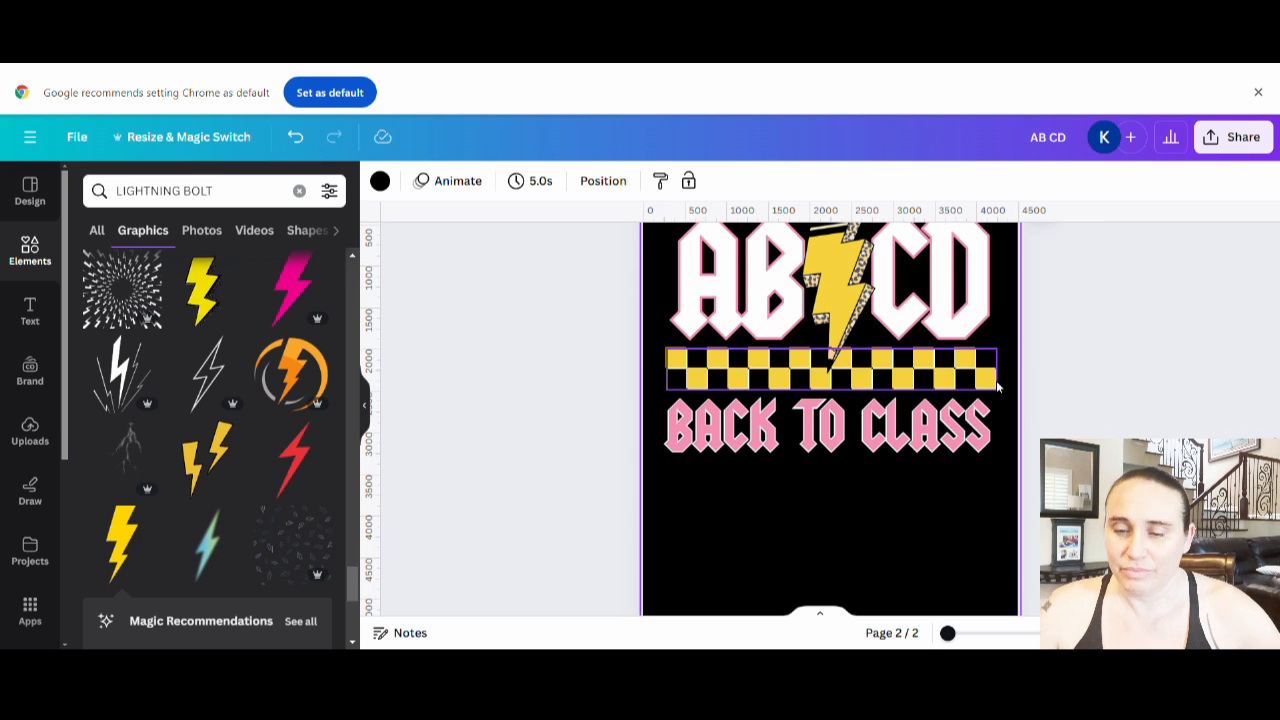
pyautogui.click(985, 378)
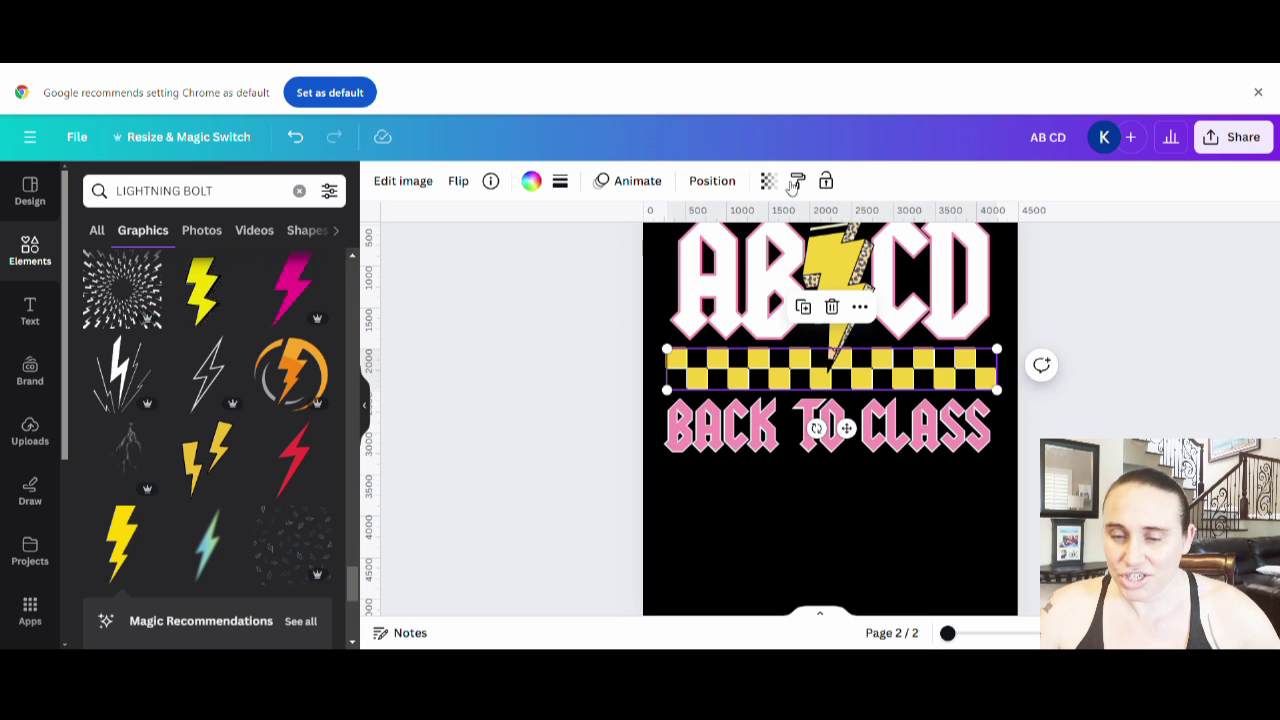
pyautogui.click(531, 181)
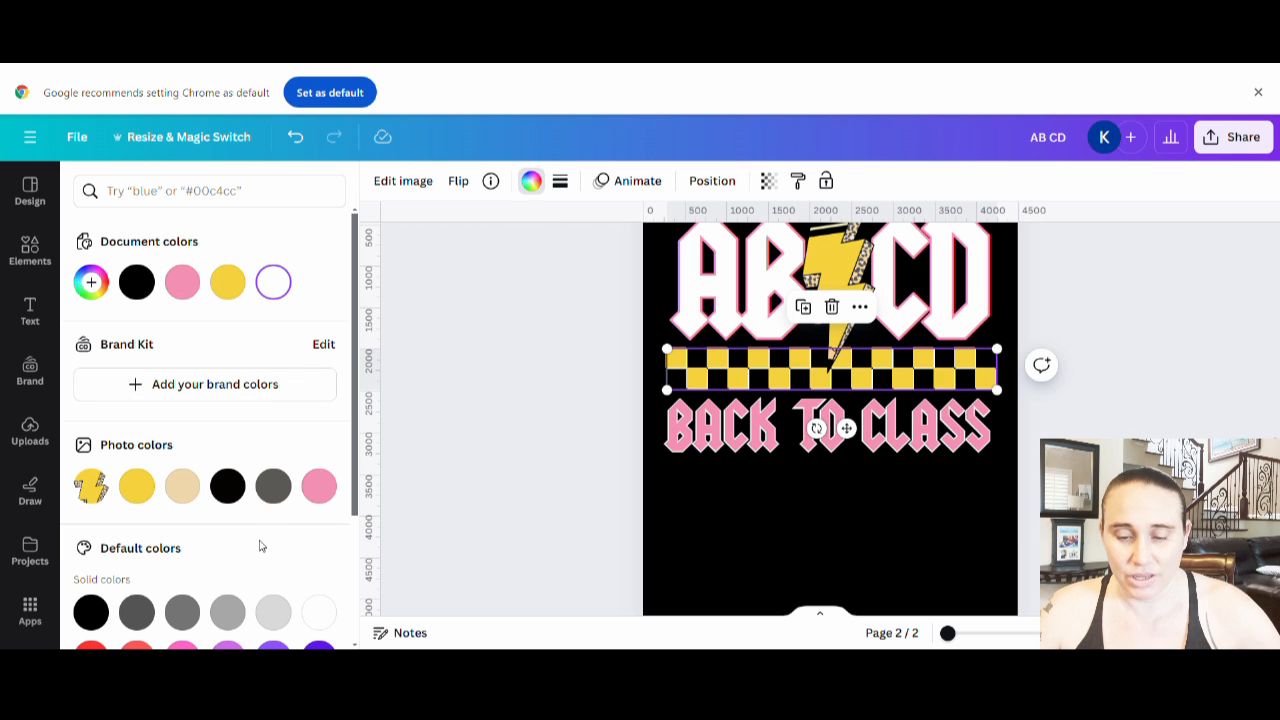
pyautogui.click(319, 487)
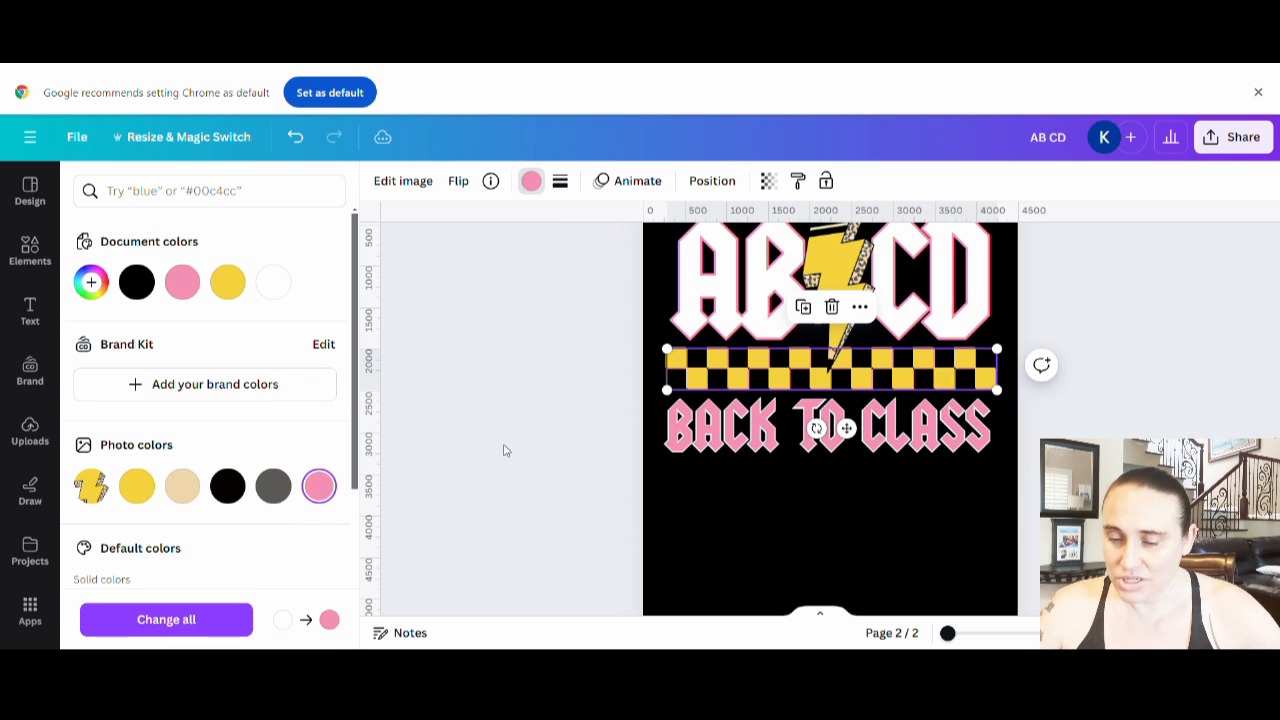
pyautogui.click(703, 375)
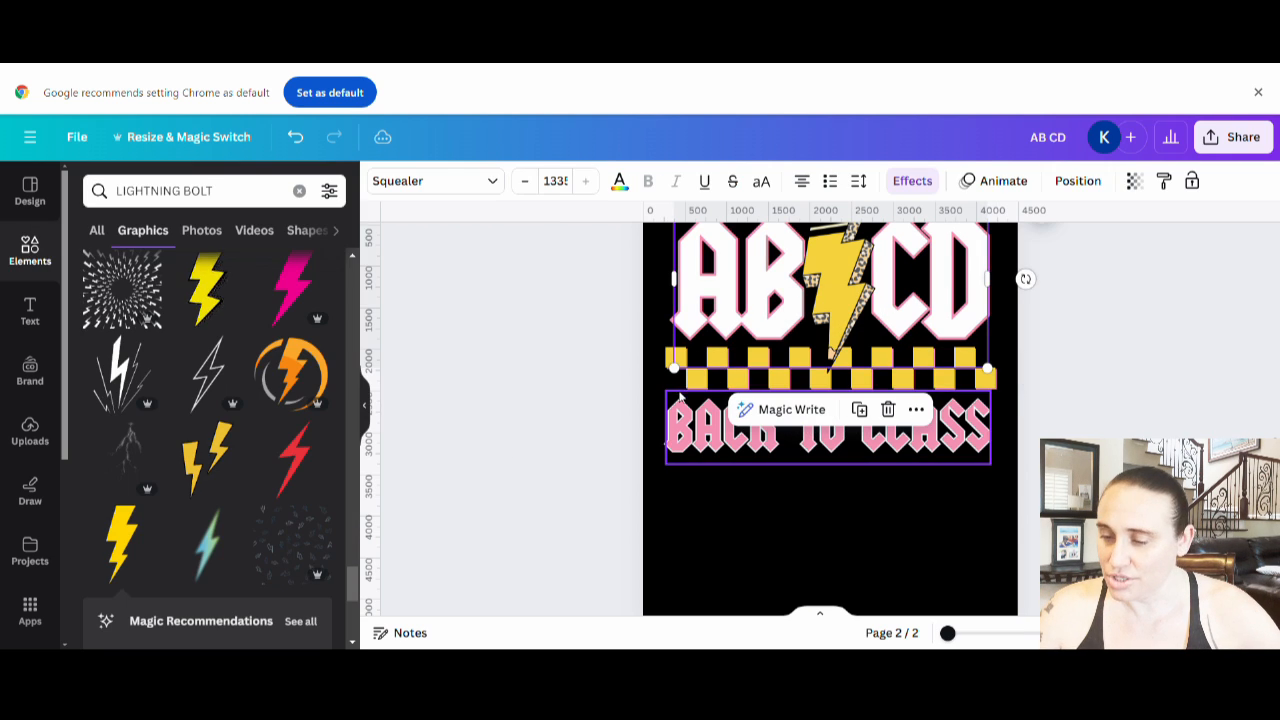
pyautogui.click(295, 137)
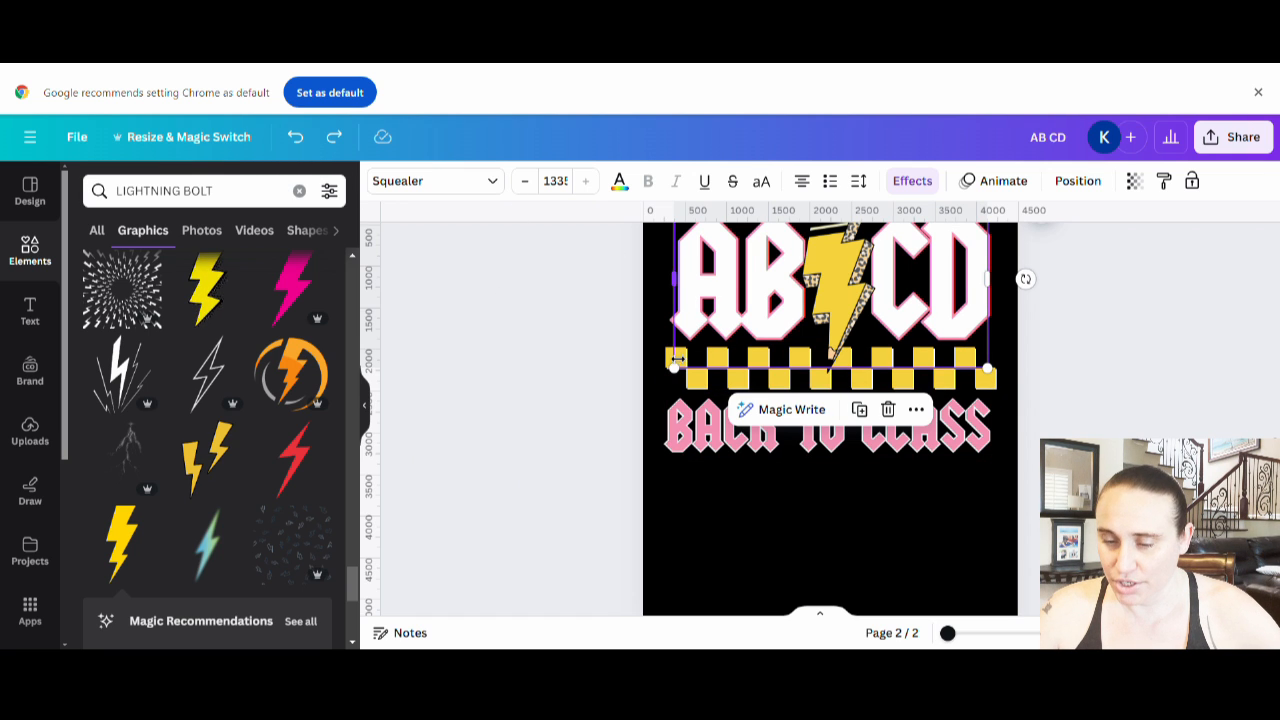
pyautogui.click(675, 365)
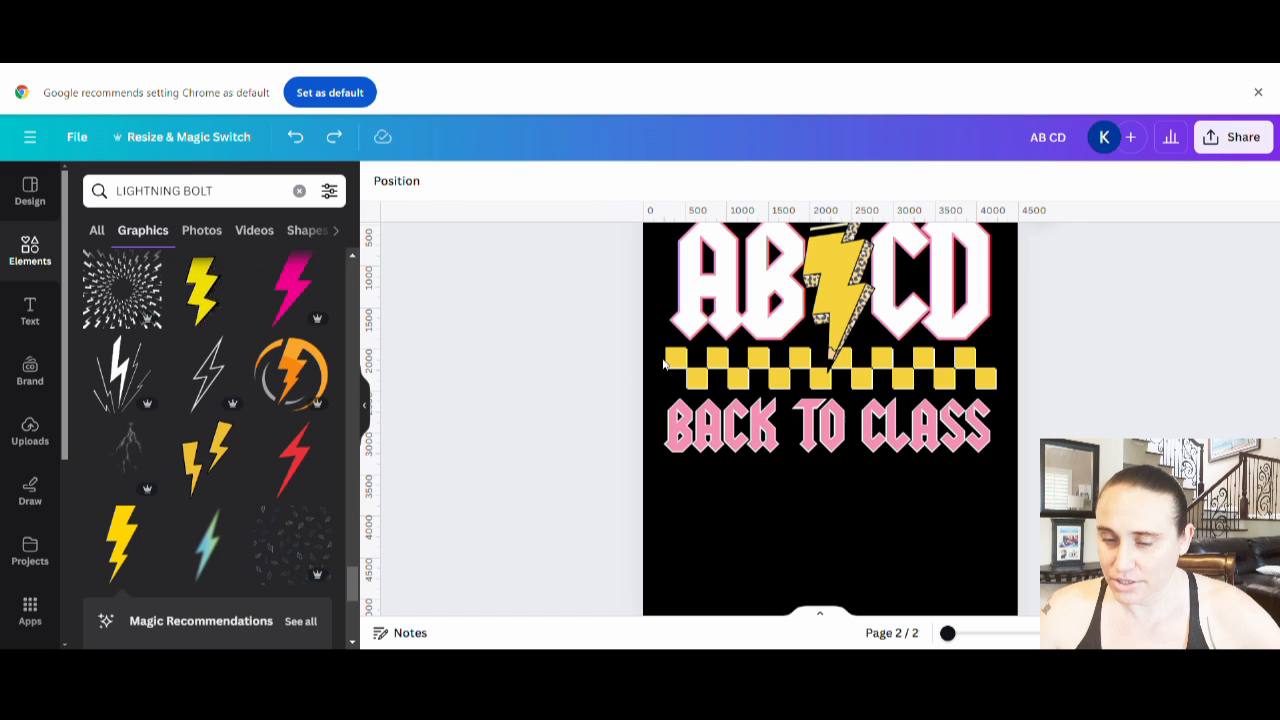
# On page 2 make the checkered stripe pink and BACK TO CLASS the bolt's yellow
pyautogui.click(668, 364)
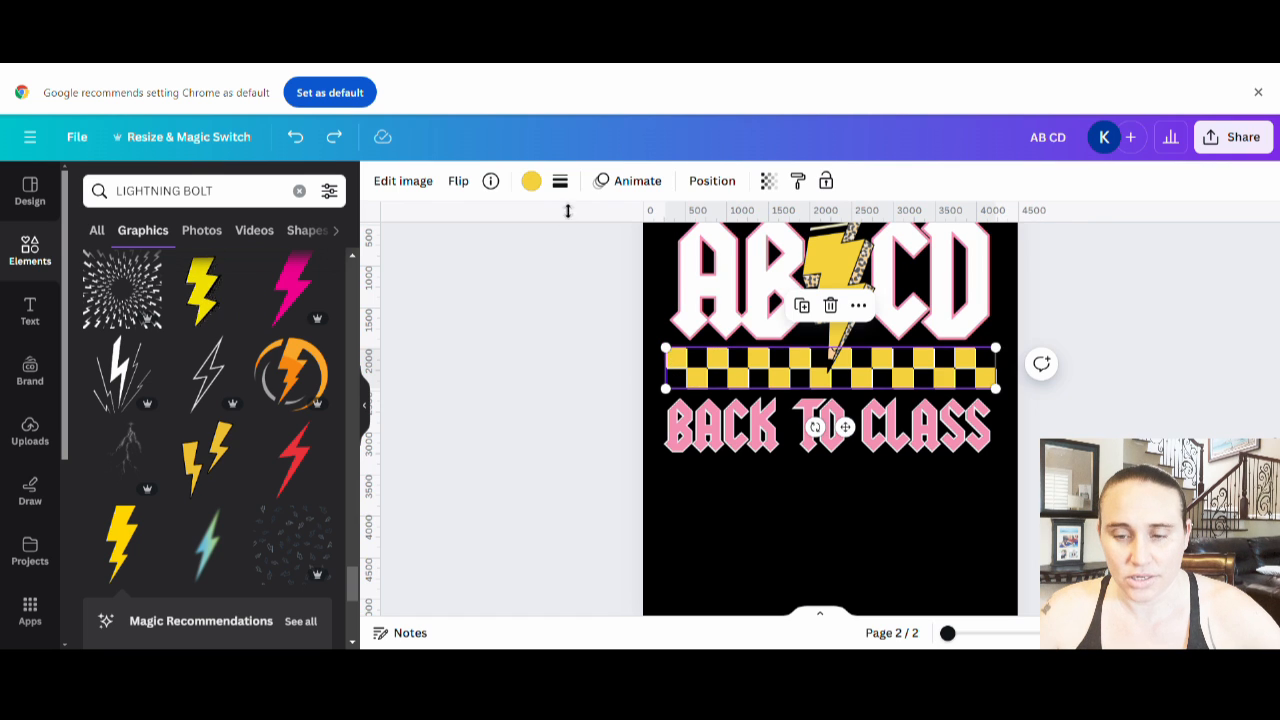
pyautogui.click(532, 181)
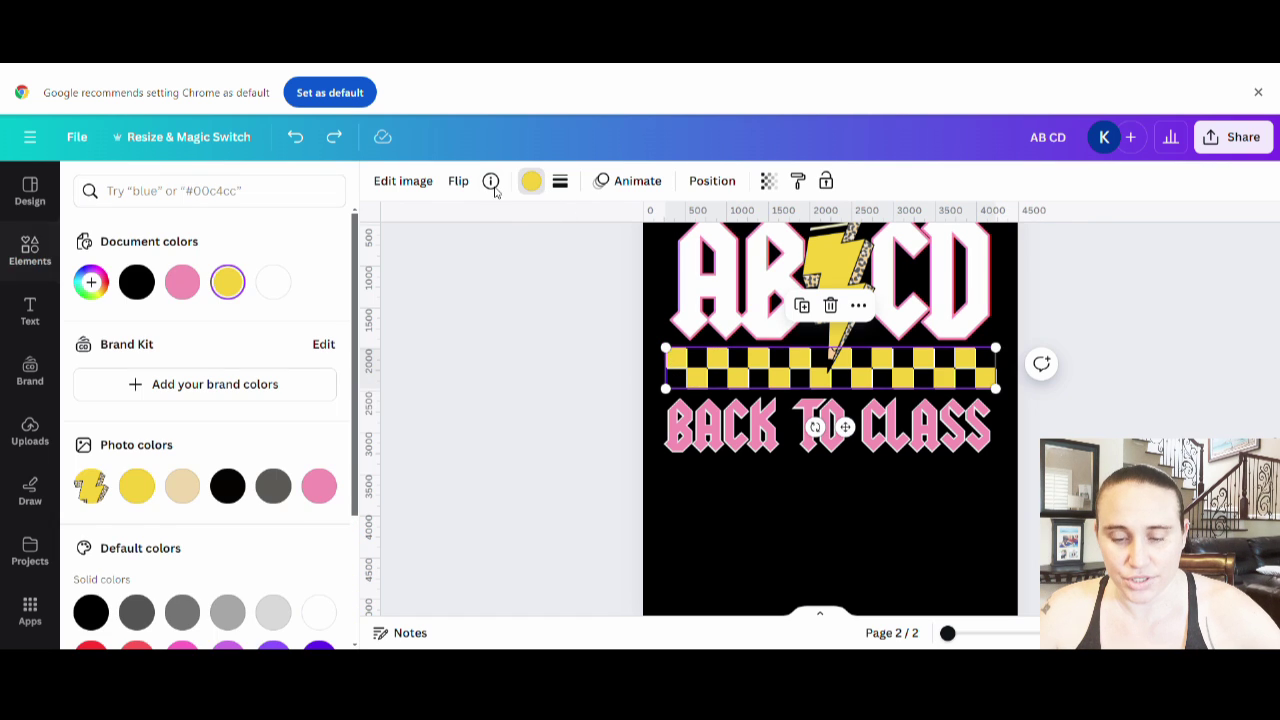
pyautogui.click(319, 486)
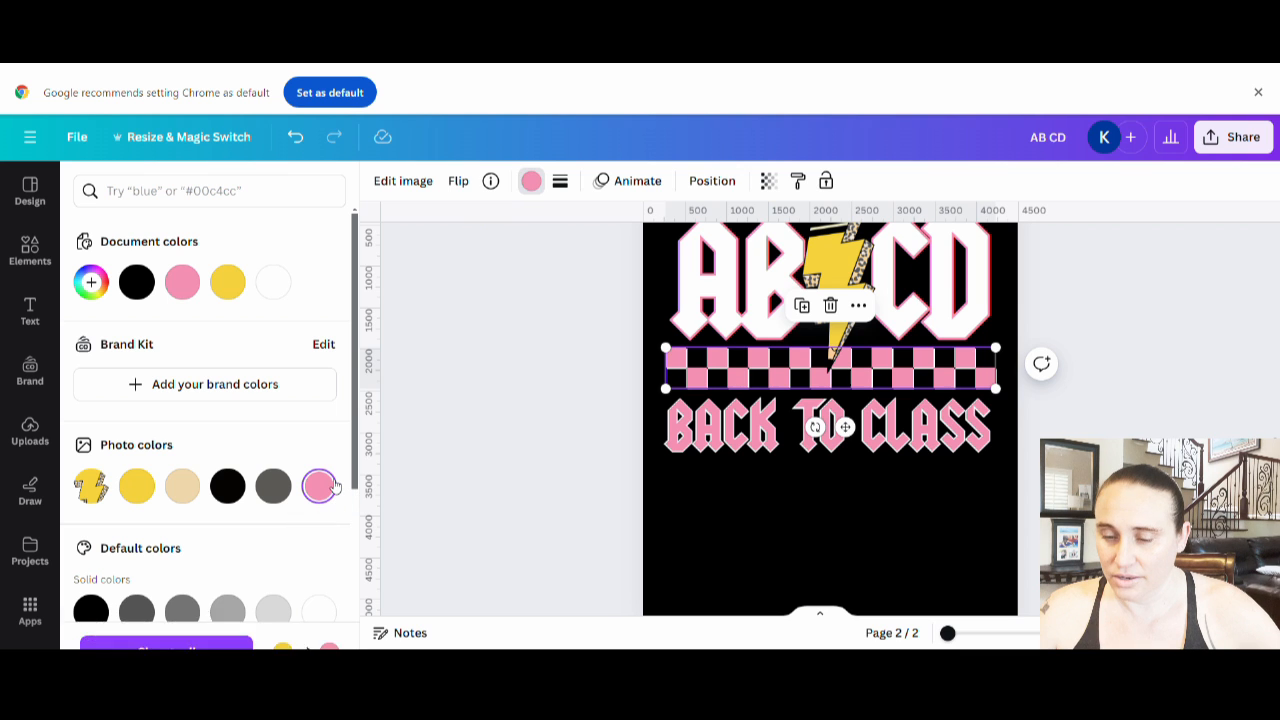
pyautogui.click(686, 424)
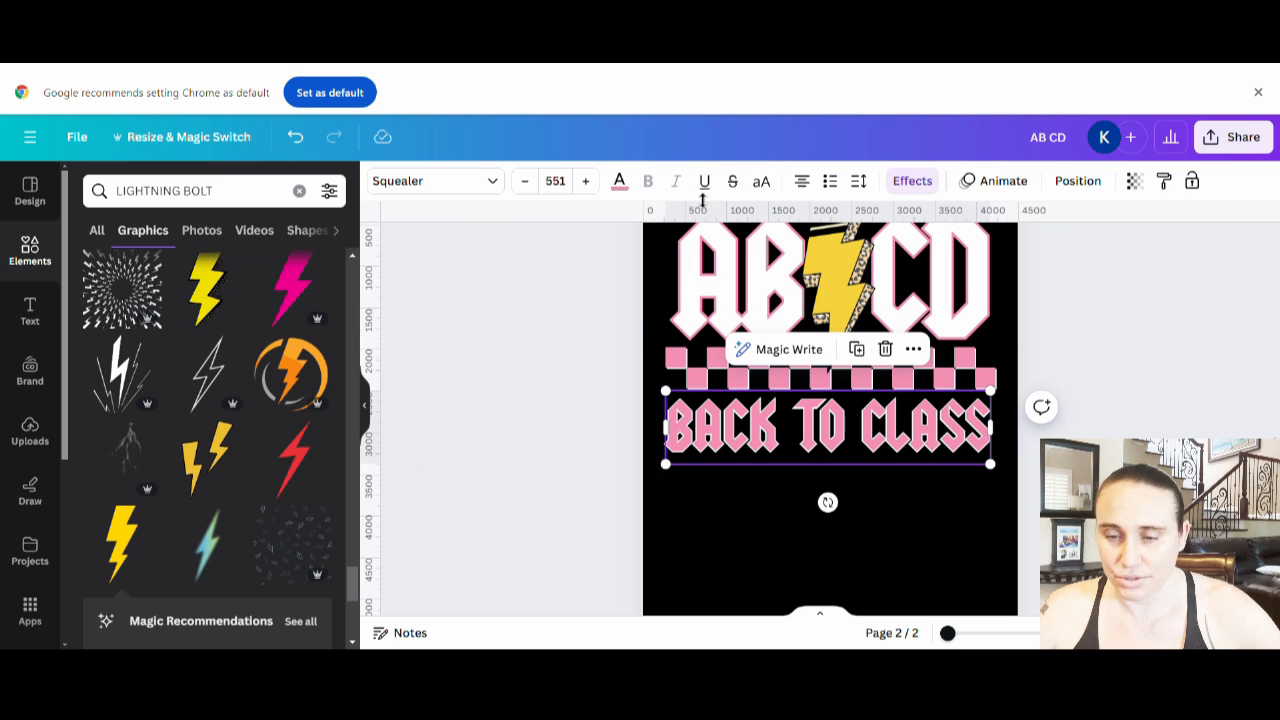
pyautogui.click(620, 181)
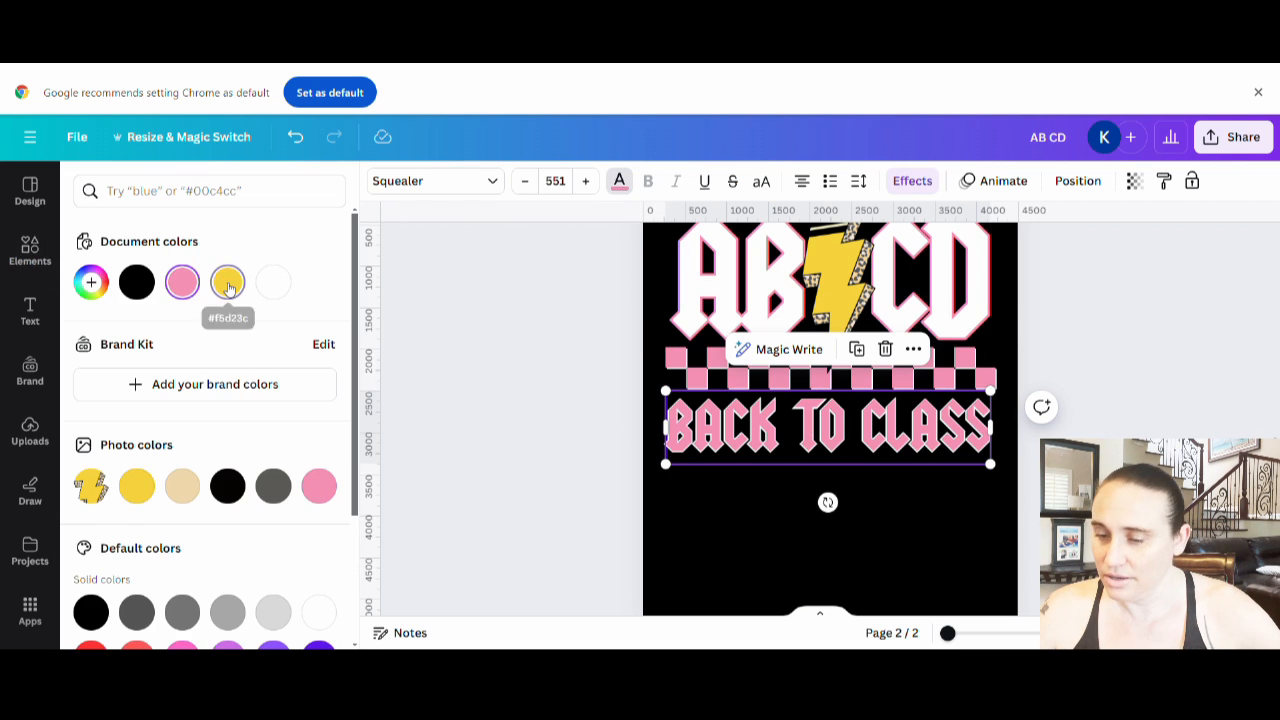
pyautogui.click(228, 282)
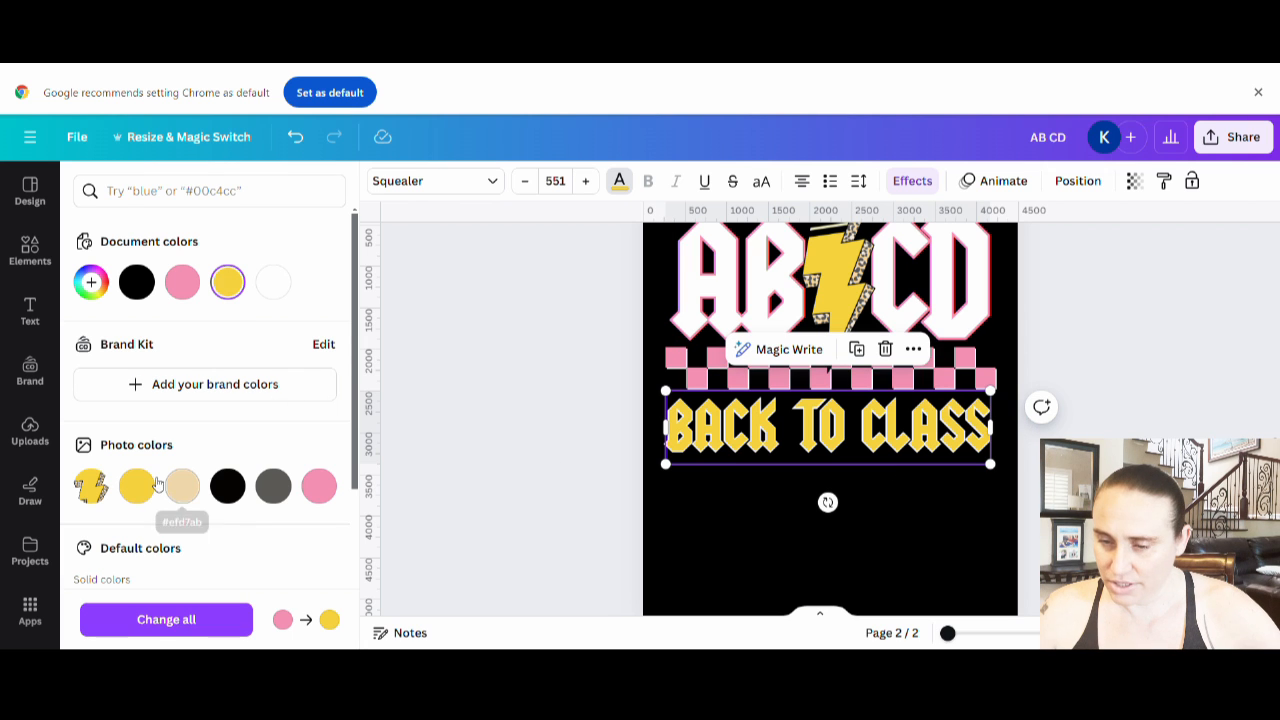
pyautogui.click(137, 486)
pyautogui.click(1085, 375)
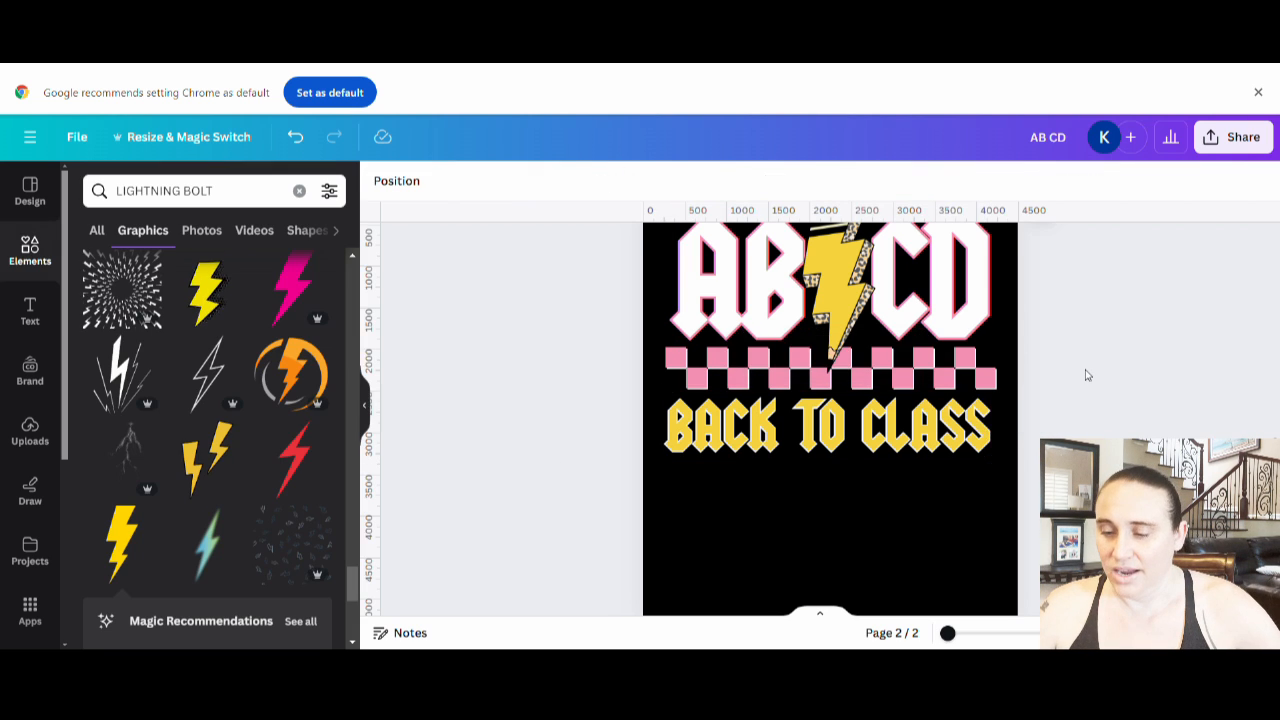
pyautogui.scroll(3, 830, 400)
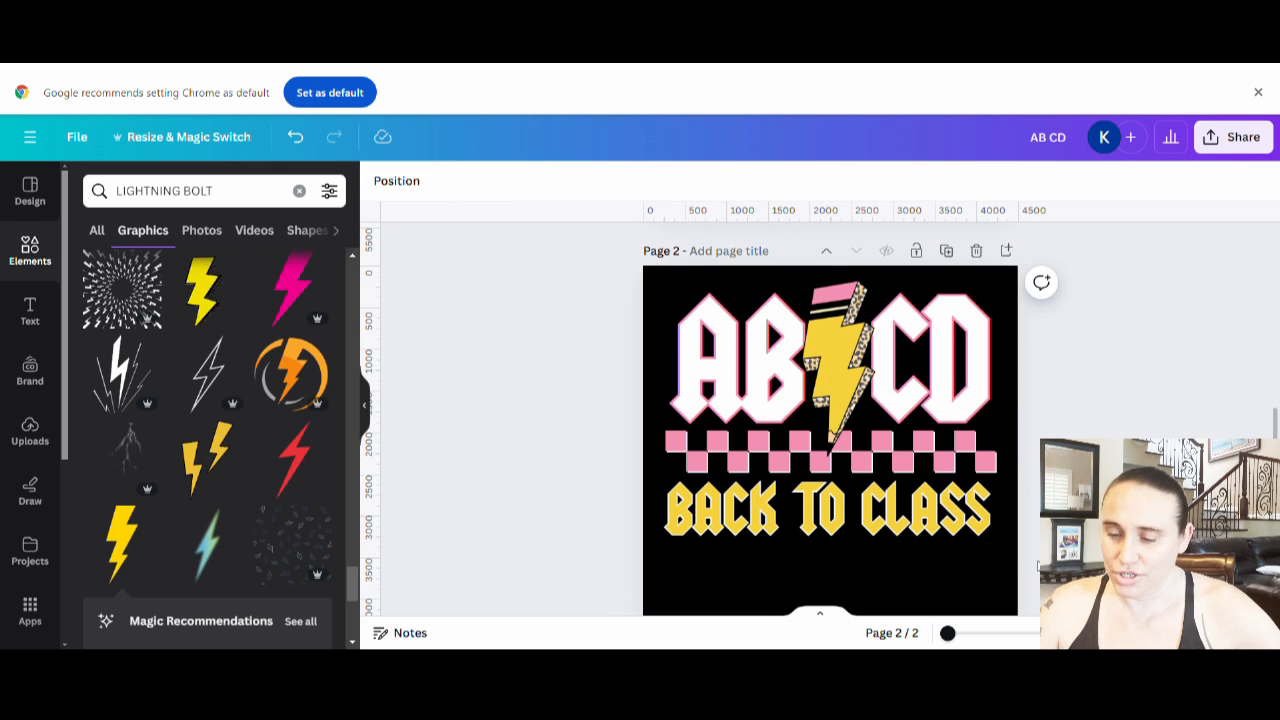
pyautogui.scroll(3, 1035, 495)
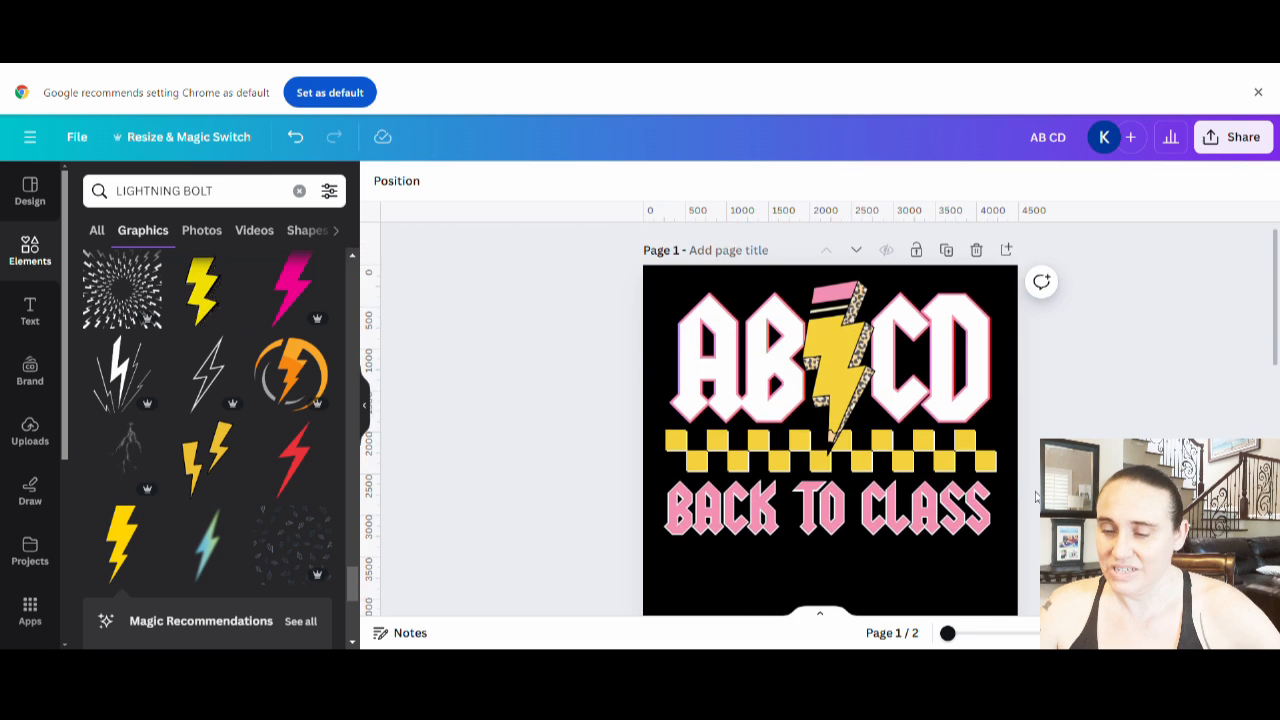
pyautogui.scroll(-5, 1035, 495)
pyautogui.scroll(5, 1035, 495)
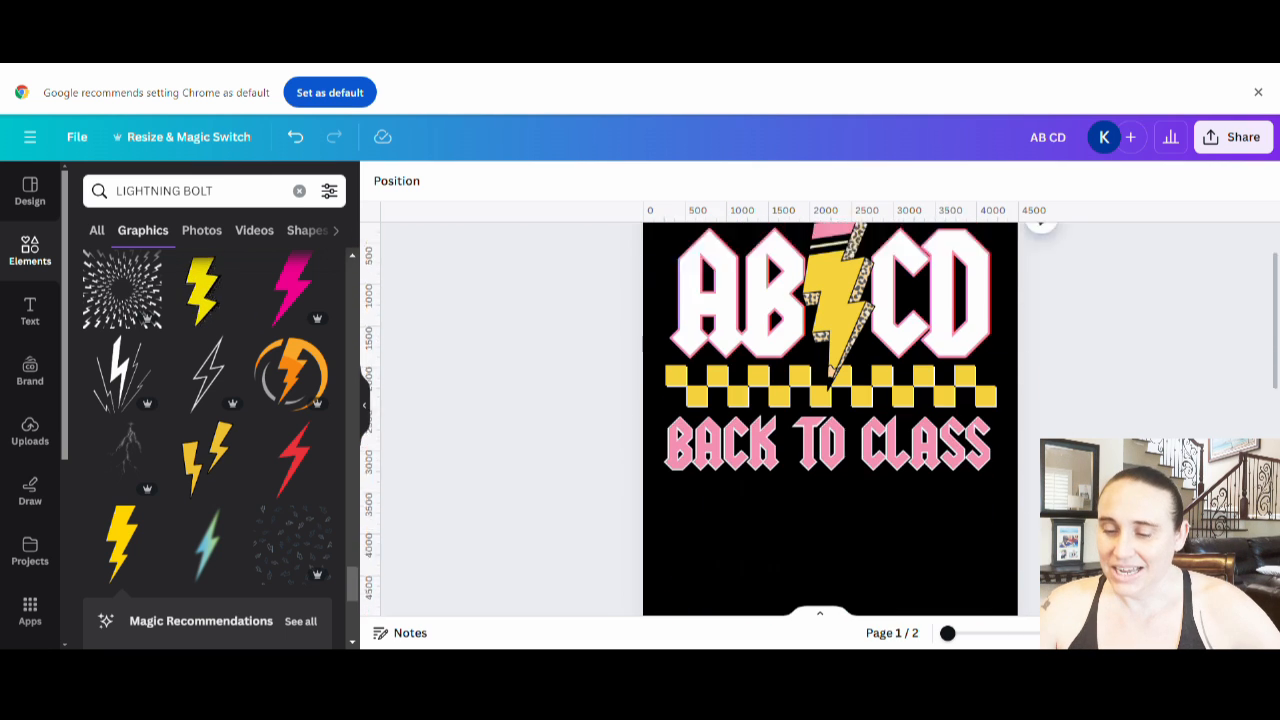
pyautogui.scroll(-5, 1027, 563)
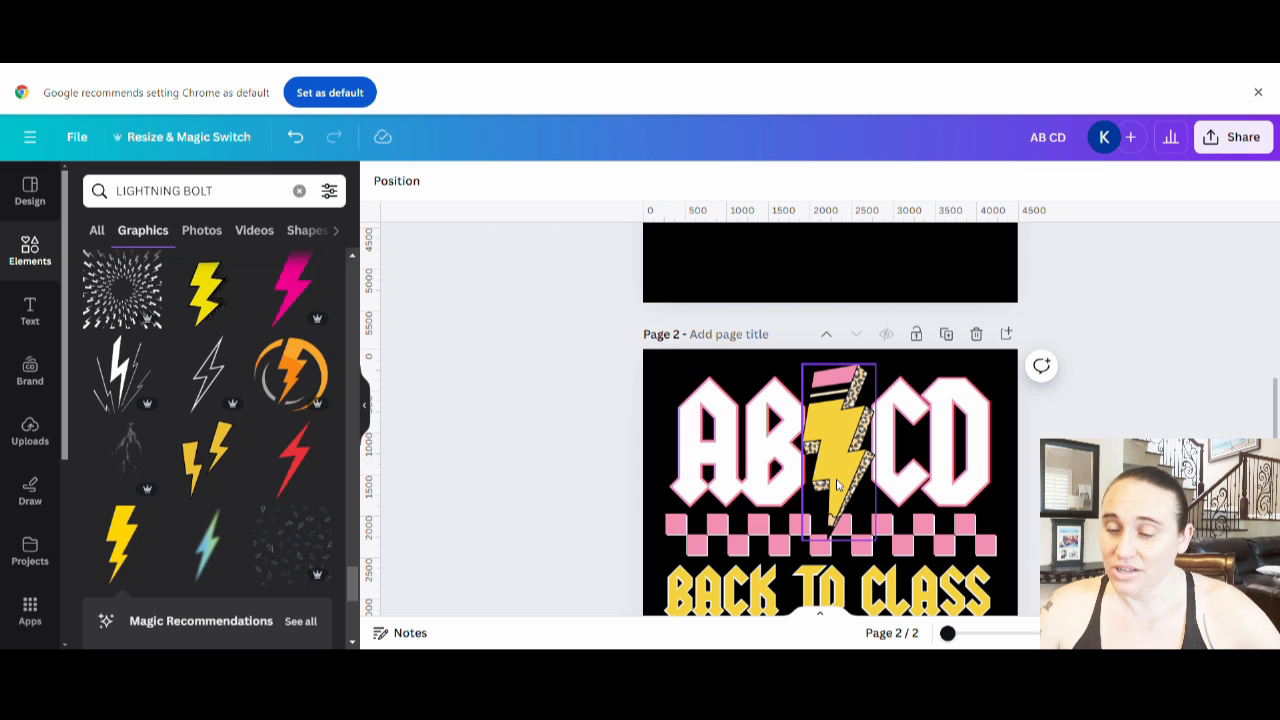
pyautogui.scroll(5, 838, 483)
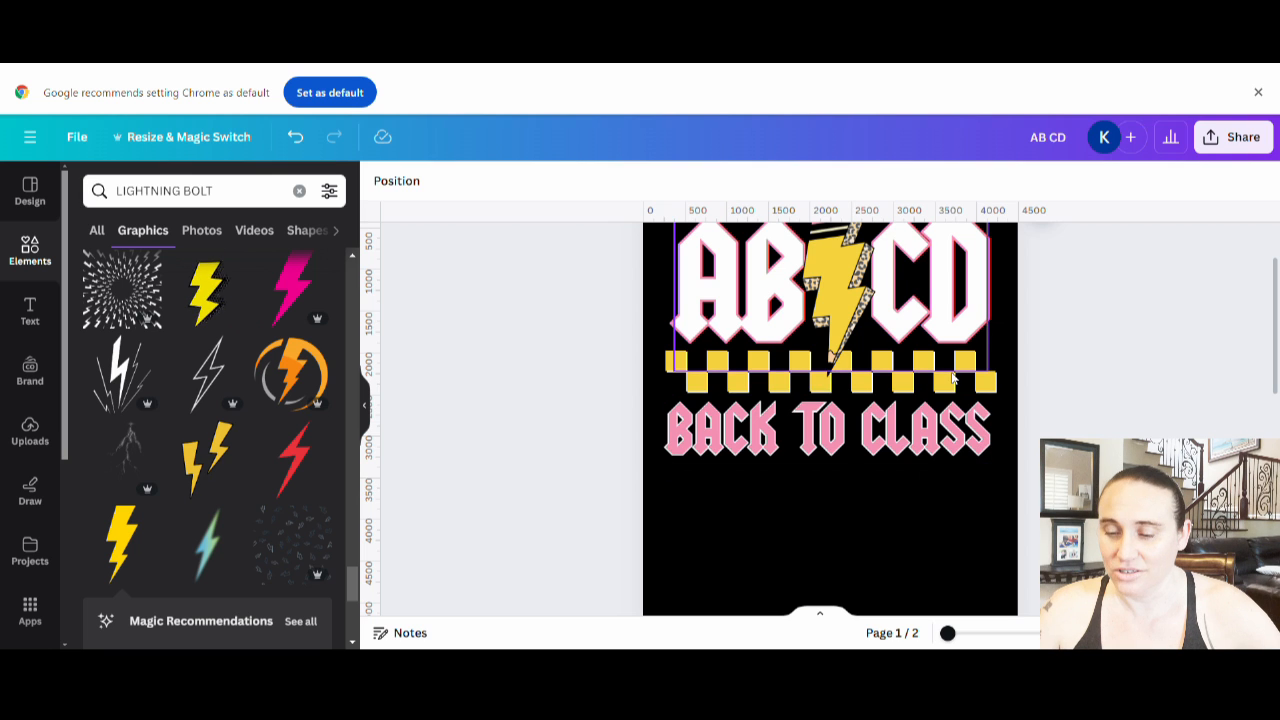
pyautogui.scroll(-5, 953, 468)
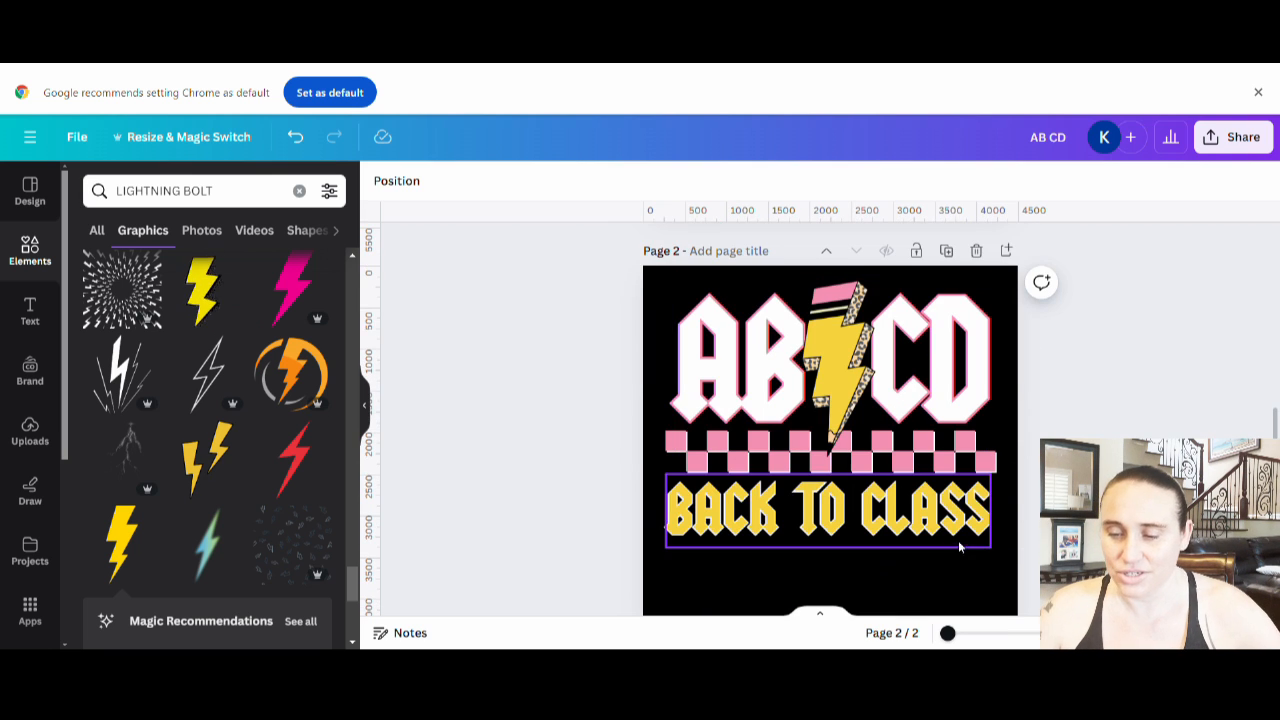
pyautogui.scroll(-2, 1011, 383)
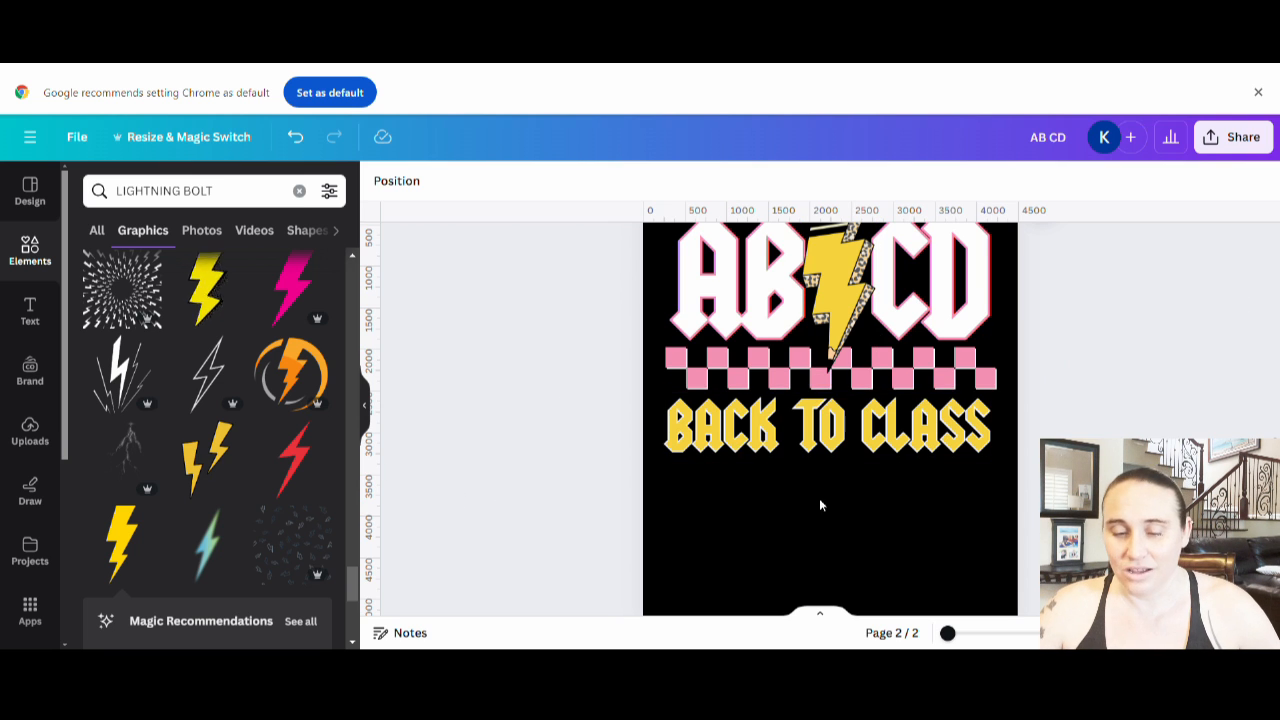
pyautogui.scroll(5, 820, 500)
pyautogui.scroll(5, 820, 450)
pyautogui.scroll(5, 820, 450)
pyautogui.scroll(2, 820, 450)
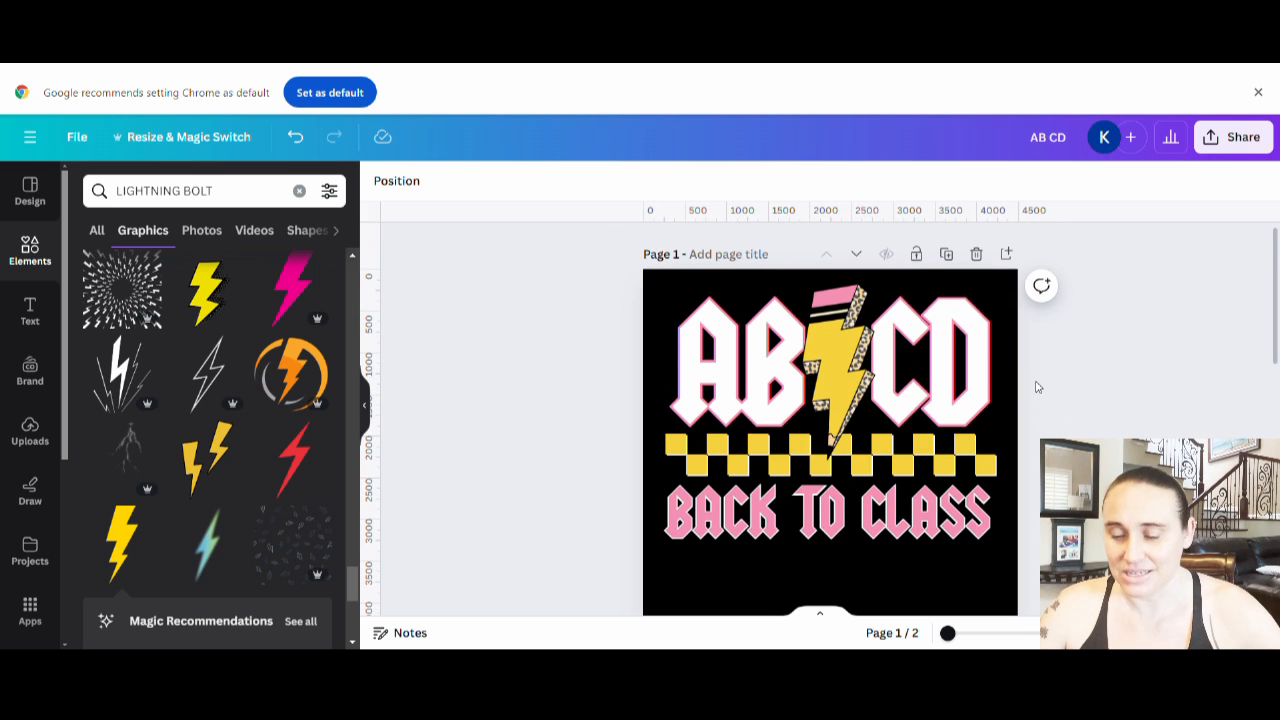